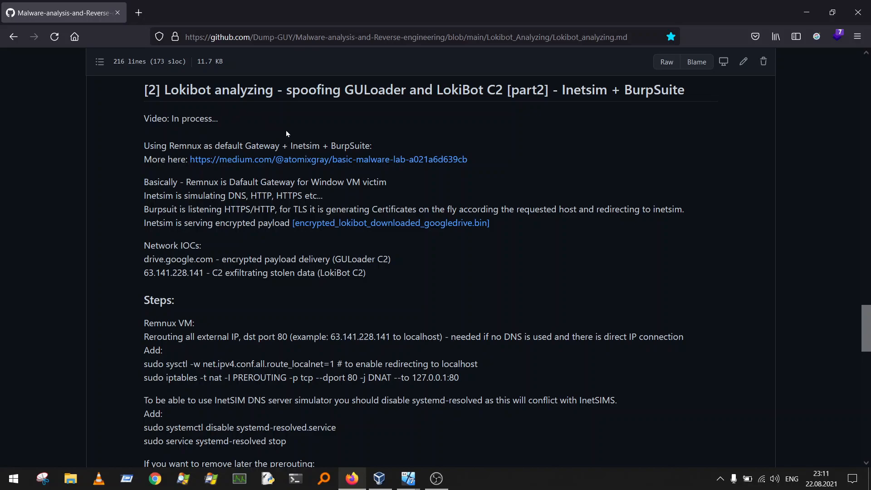
# Step: Review the part 1 notes on reimplementing the GULoader and LokiBot C2 in Python
pyautogui.scroll(15, 709, 184)
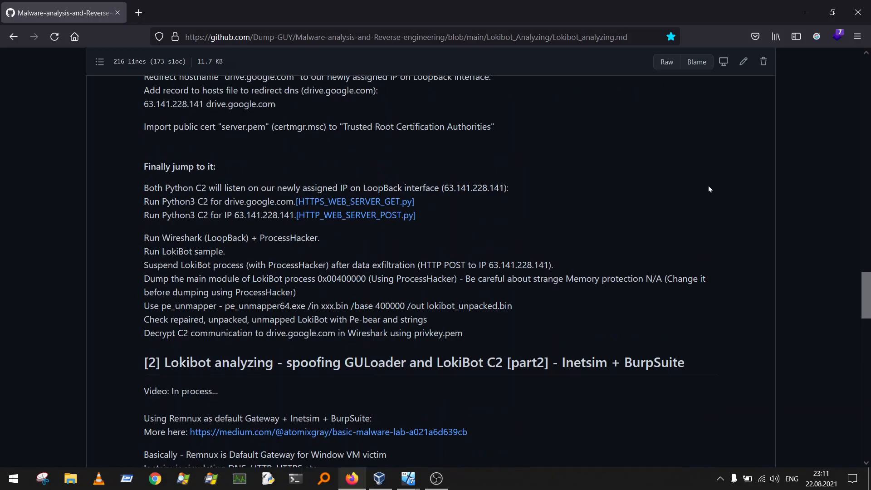
pyautogui.scroll(-2, 706, 182)
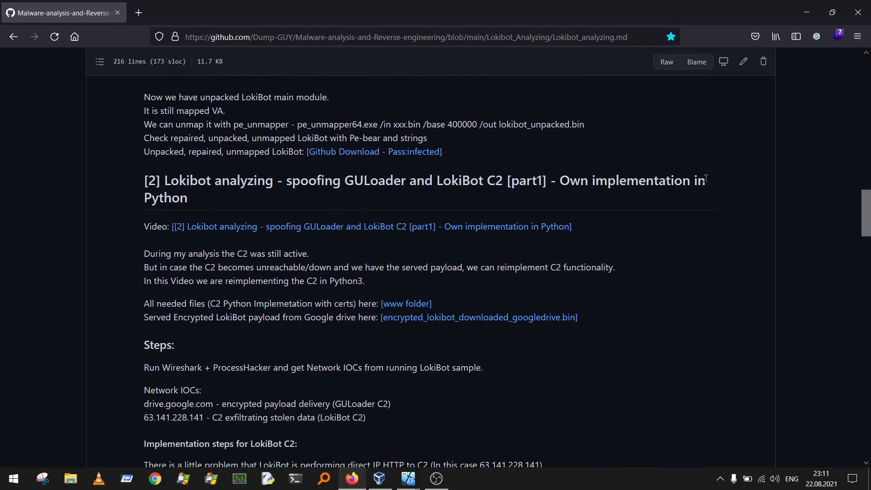
pyautogui.scroll(-2, 150, 173)
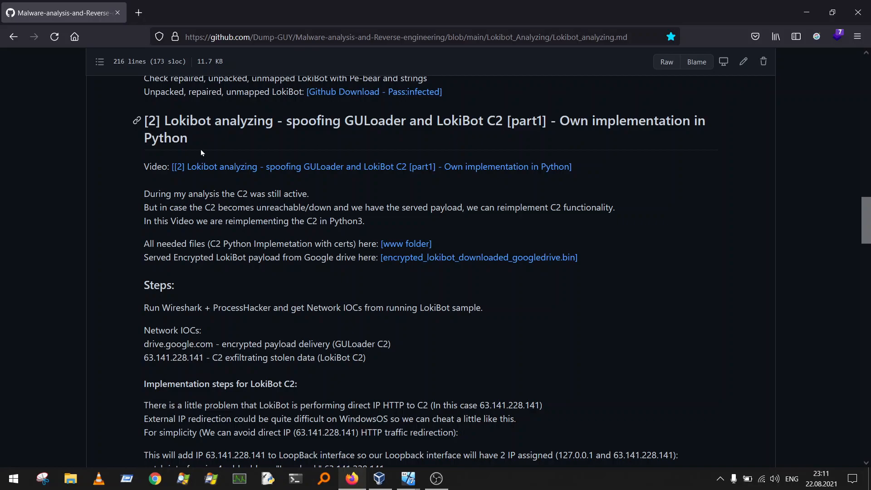
pyautogui.scroll(-3, 206, 145)
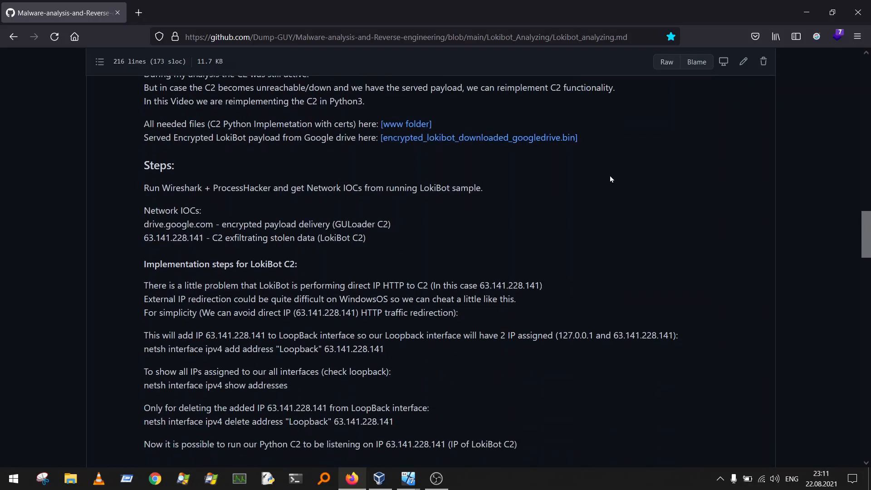
pyautogui.scroll(-7, 617, 179)
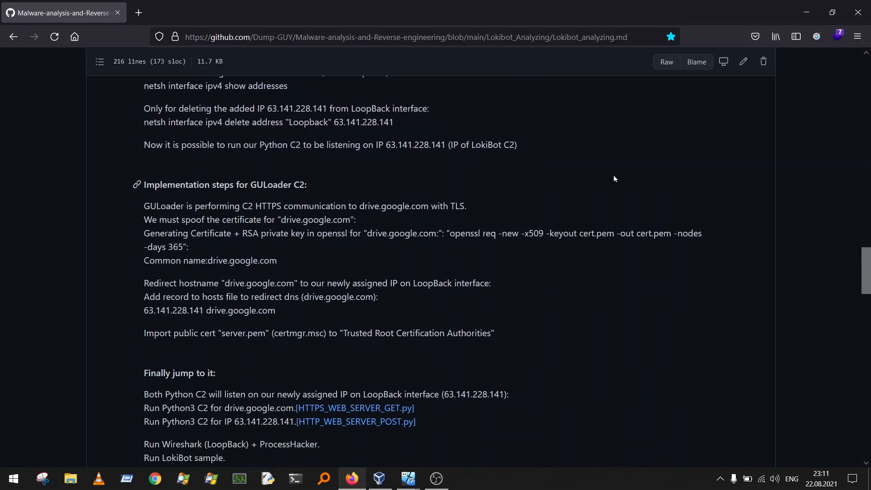
pyautogui.scroll(-10, 483, 145)
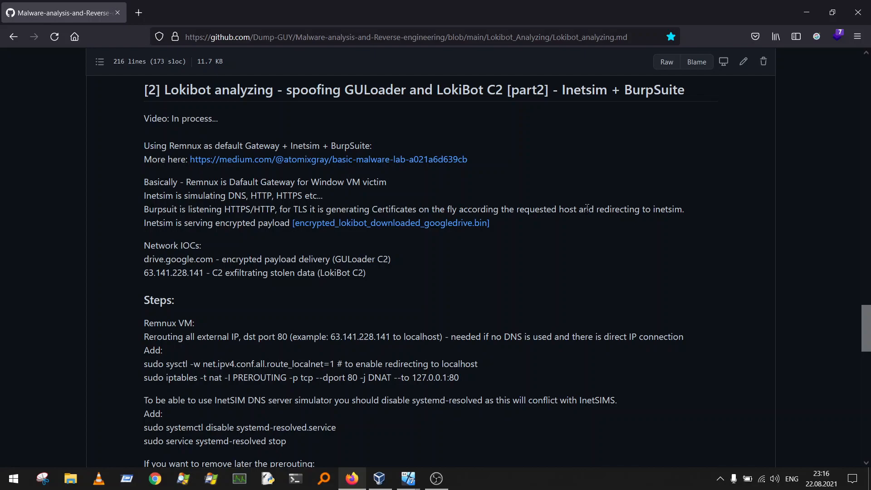
# Step: Read the part 2 overview of the Inetsim and BurpSuite setup and its network IOCs, drive.google.com and 63.141.228.141
pyautogui.moveTo(289, 210); pyautogui.dragTo(685, 209)
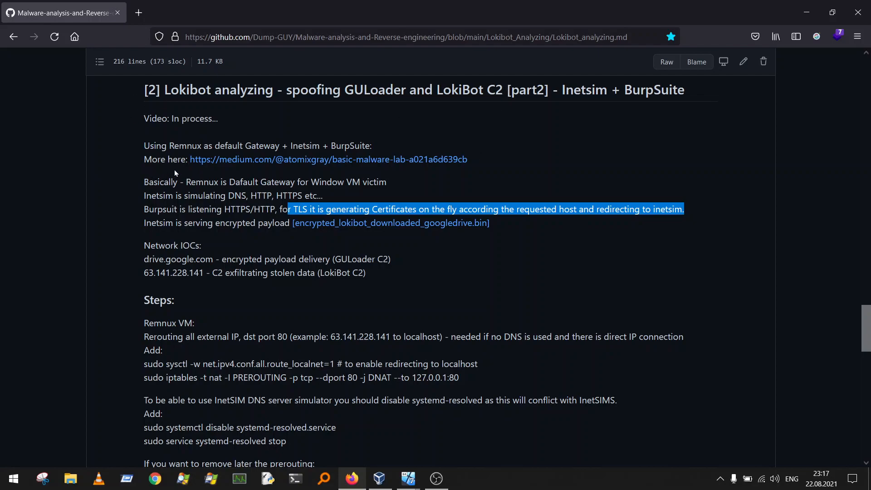
pyautogui.scroll(-1, 191, 147)
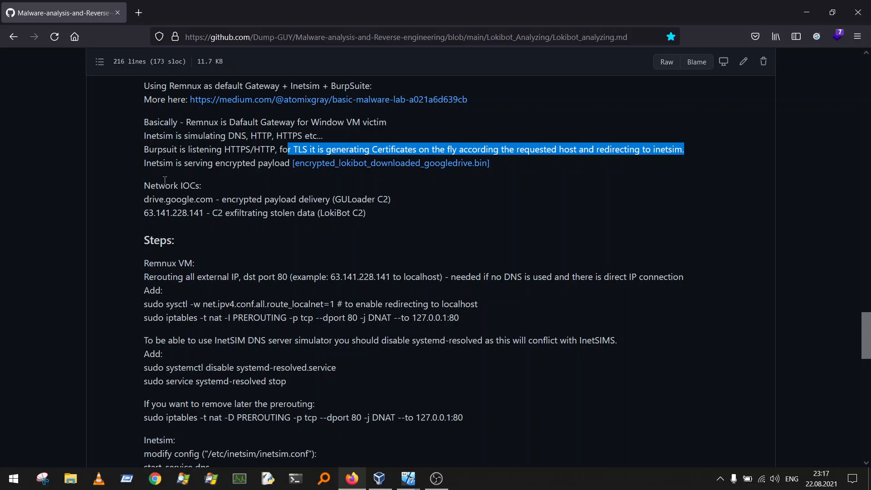
pyautogui.moveTo(150, 186); pyautogui.dragTo(218, 186)
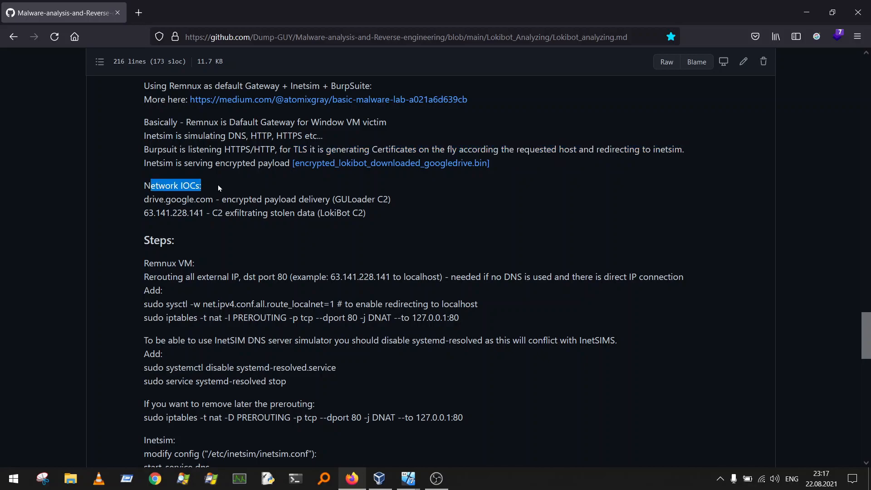
pyautogui.click(147, 187)
pyautogui.moveTo(145, 199); pyautogui.dragTo(219, 196)
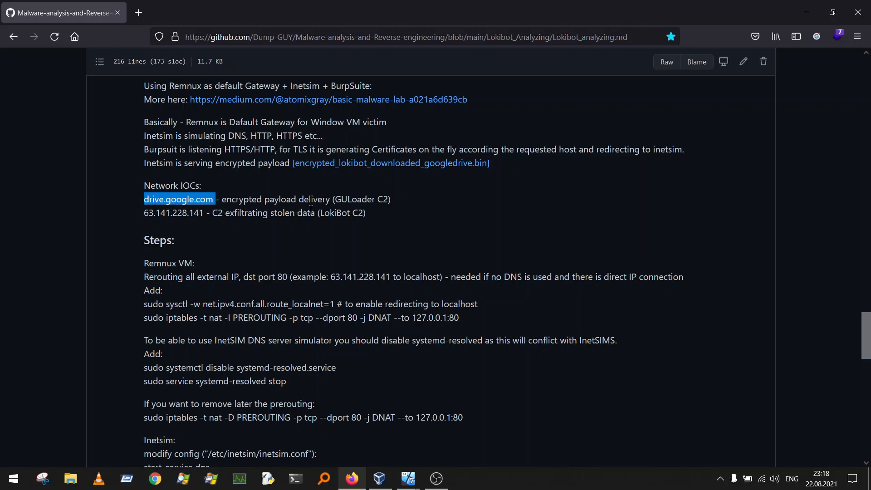
pyautogui.moveTo(143, 213); pyautogui.dragTo(202, 212)
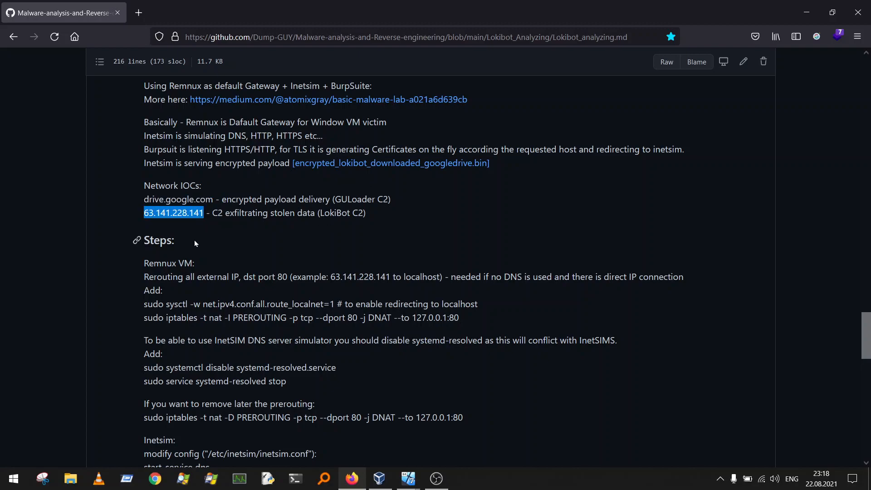
pyautogui.scroll(-1, 203, 233)
pyautogui.scroll(2, 121, 206)
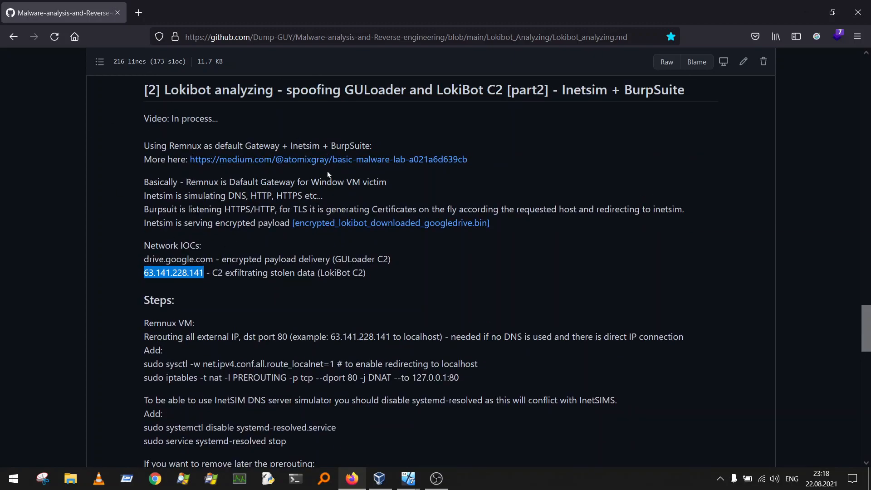
# Step: Examine the Remnux VM steps in the part 2 notes, focusing on rerouting the external IP 63.141.228.141 to localhost
pyautogui.scroll(-2, 319, 119)
pyautogui.scroll(5, 303, 129)
pyautogui.scroll(-4, 362, 171)
pyautogui.scroll(2, 243, 176)
pyautogui.scroll(-2, 251, 224)
pyautogui.scroll(-2, 251, 224)
pyautogui.scroll(1, 195, 137)
pyautogui.scroll(-1, 205, 138)
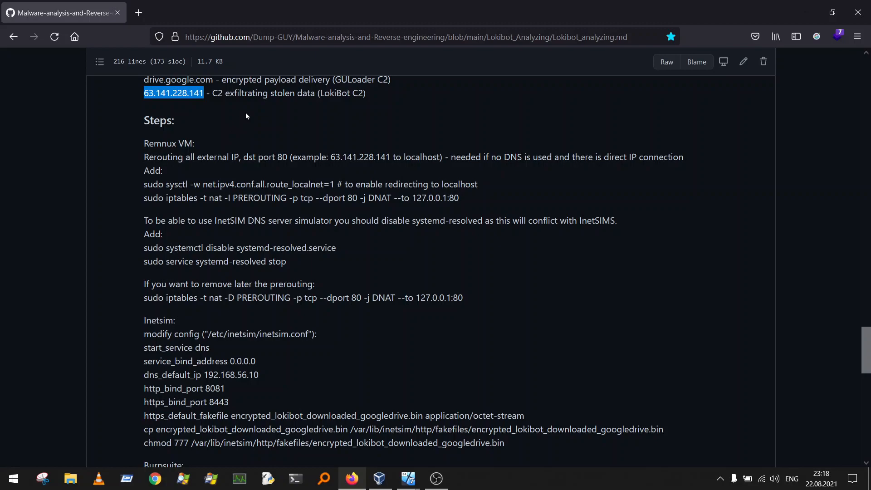
pyautogui.scroll(-2, 268, 154)
pyautogui.scroll(2, 331, 156)
pyautogui.doubleClick(336, 157)
pyautogui.moveTo(345, 157); pyautogui.dragTo(389, 155)
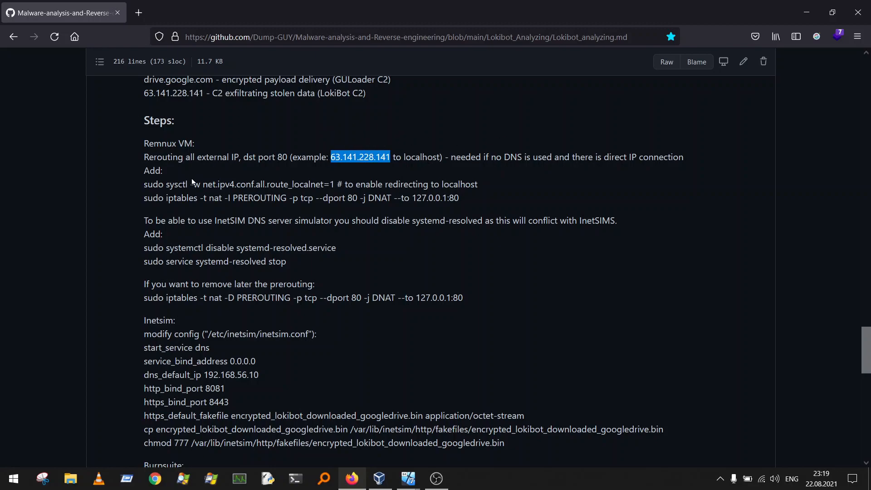
# Step: Copy the route_localnet sysctl command from the notes and open a root shell with sudo su in the REMnux VM terminal
pyautogui.moveTo(142, 185); pyautogui.dragTo(338, 185)
pyautogui.hotkey('ctrl', 'c')
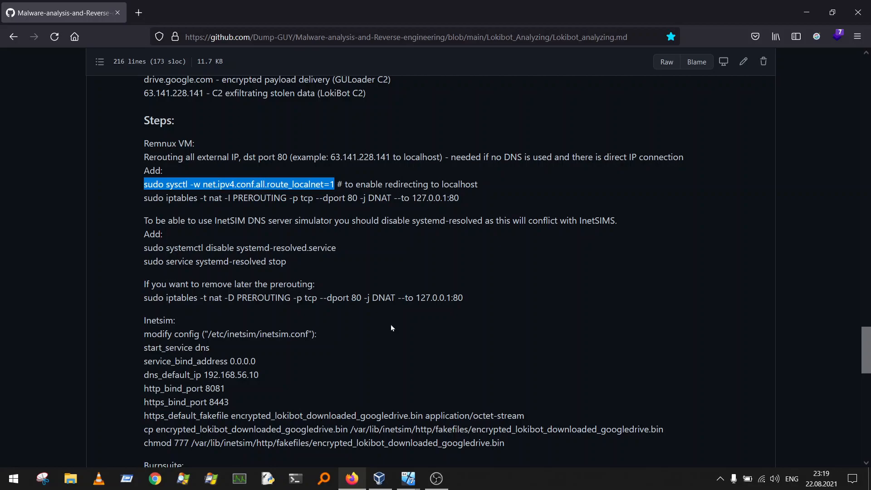
pyautogui.click(408, 478)
pyautogui.click(472, 436)
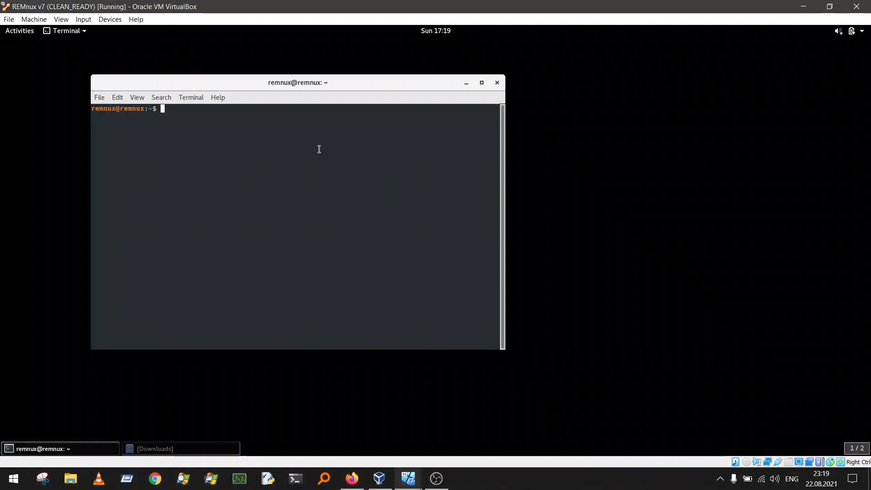
pyautogui.write('sudo su')
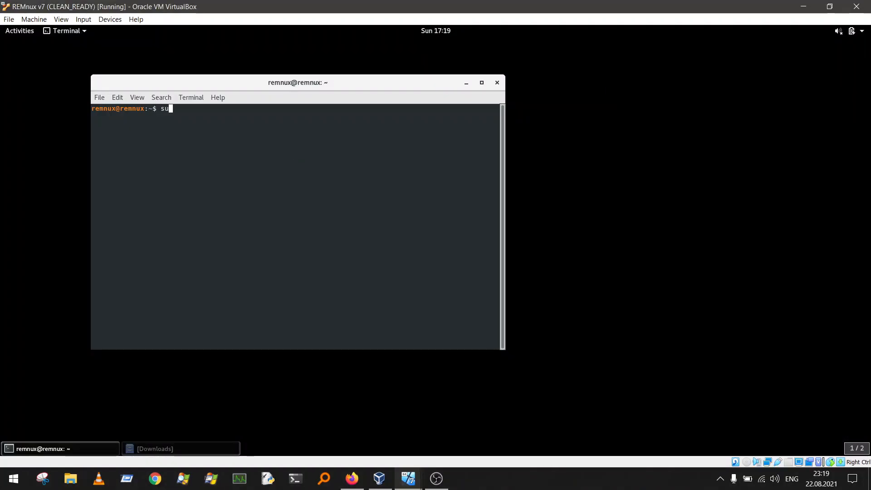
pyautogui.press('Return')
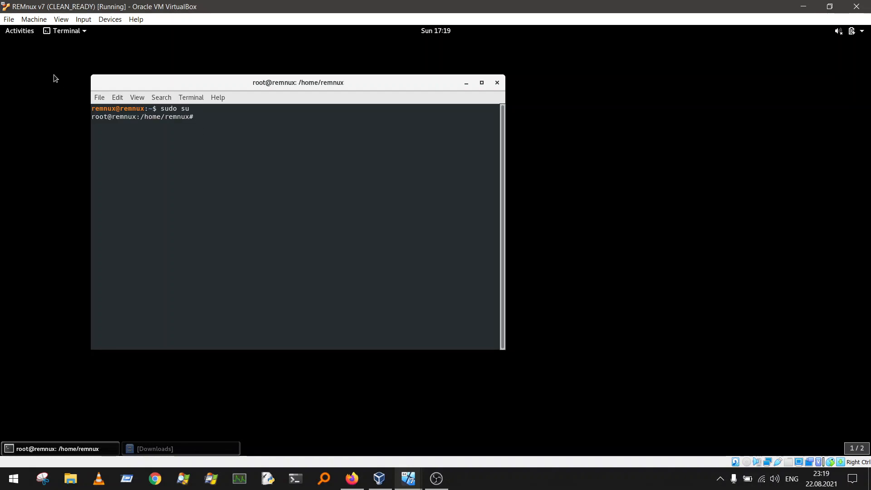
# Step: Run the copied command sudo sysctl -w net.ipv4.conf.all.route_localnet=1 in the root shell
pyautogui.rightClick(239, 132)
pyautogui.click(287, 167)
pyautogui.press('Return')
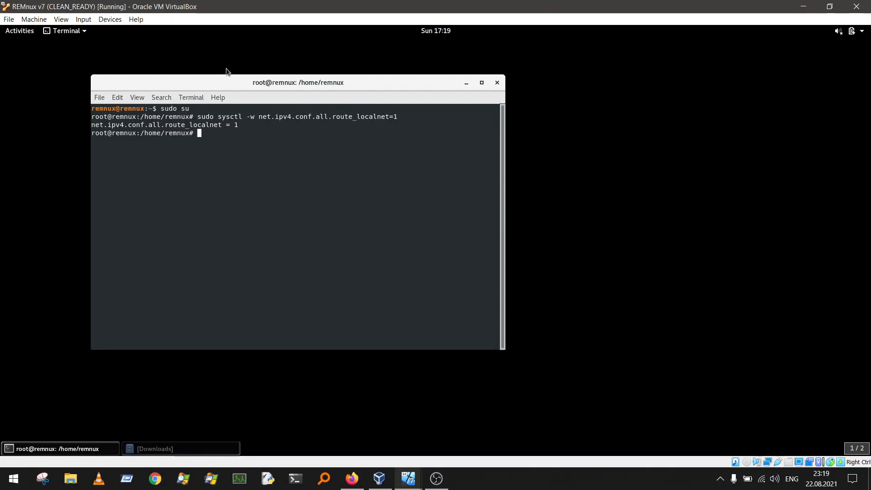
# Step: Copy sudo iptables -t nat -I PREROUTING -p tcp --dport 80 -j DNAT --to 127.0.0.1:80 from the Firefox notes and run it in REMnux
pyautogui.click(352, 479)
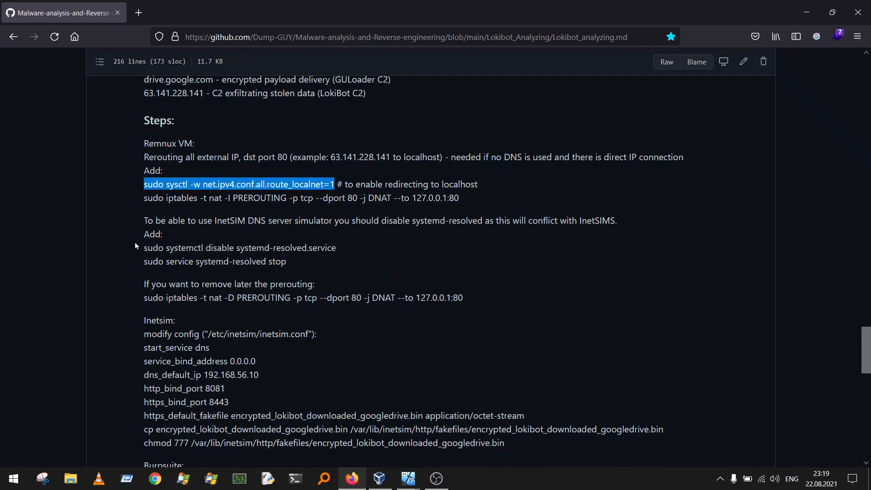
pyautogui.moveTo(145, 198); pyautogui.dragTo(330, 205)
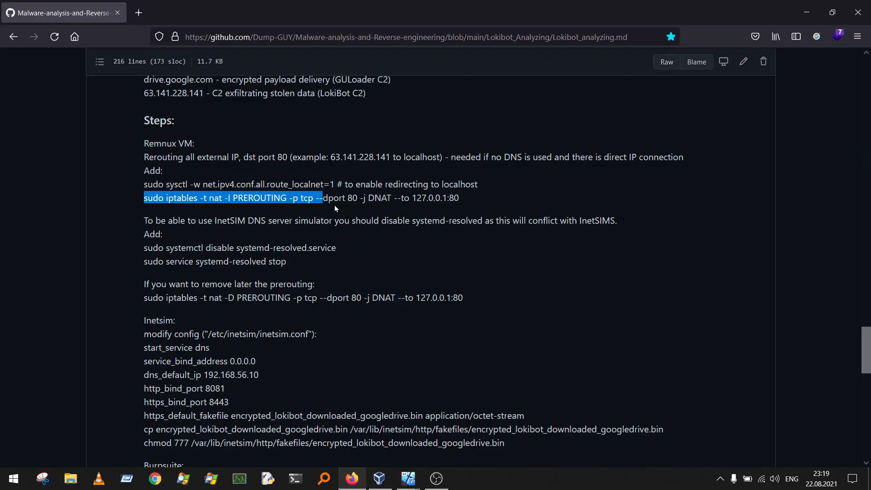
pyautogui.moveTo(410, 206); pyautogui.dragTo(461, 200)
pyautogui.hotkey('ctrl', 'c')
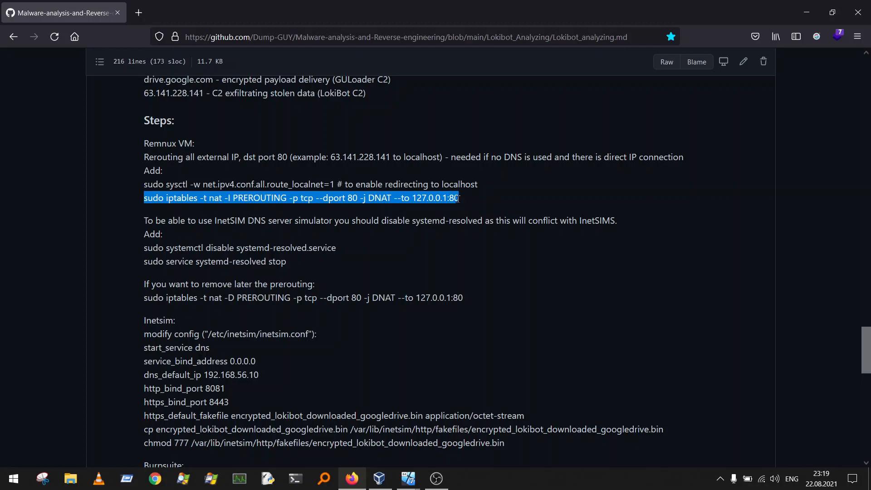
pyautogui.moveTo(408, 479)
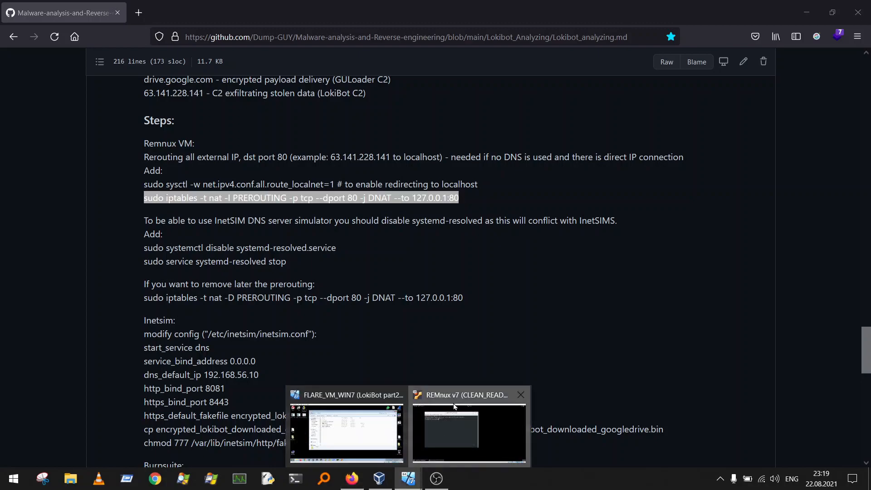
pyautogui.click(459, 422)
pyautogui.rightClick(364, 280)
pyautogui.click(387, 312)
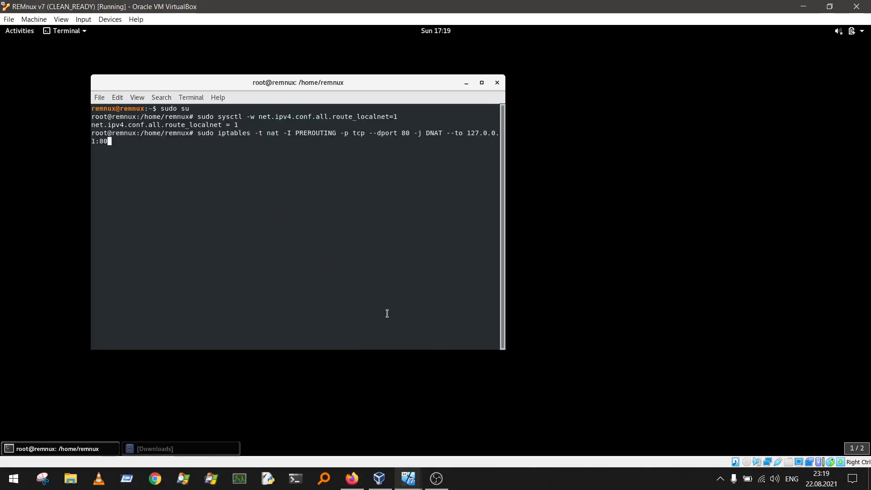
pyautogui.press('Return')
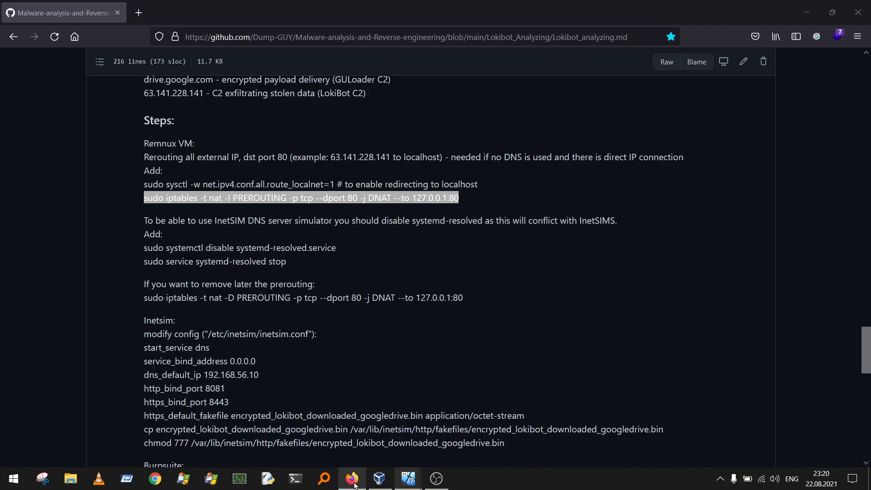
# Step: Return to the Firefox notes and copy the two commands that disable and stop the systemd-resolved service
pyautogui.click(355, 485)
pyautogui.moveTo(143, 222); pyautogui.dragTo(288, 219)
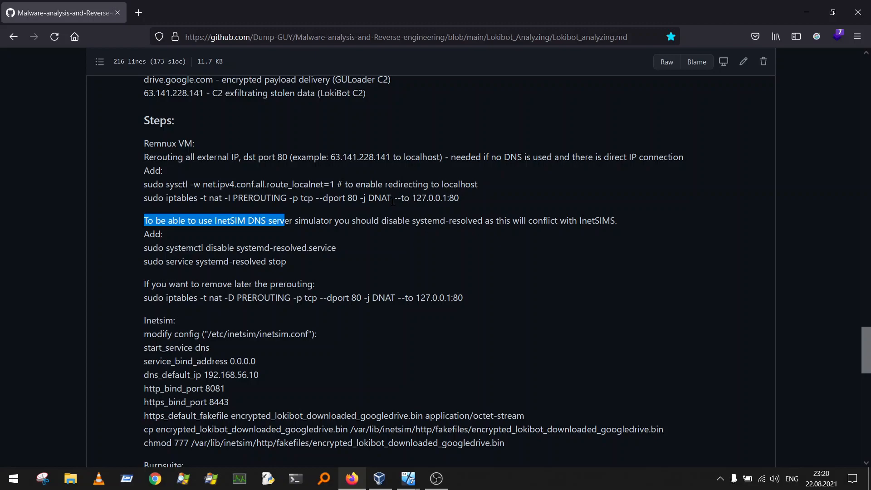
pyautogui.click(384, 221)
pyautogui.moveTo(384, 221); pyautogui.dragTo(489, 219)
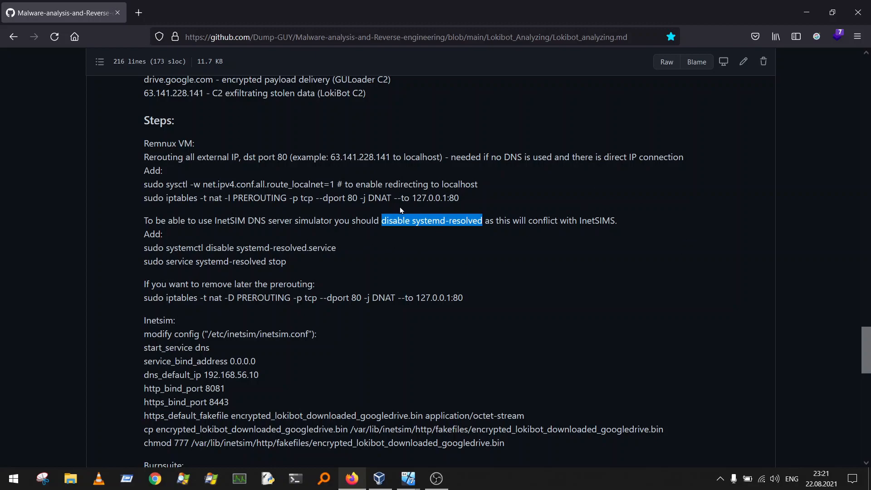
pyautogui.moveTo(140, 249); pyautogui.dragTo(292, 248)
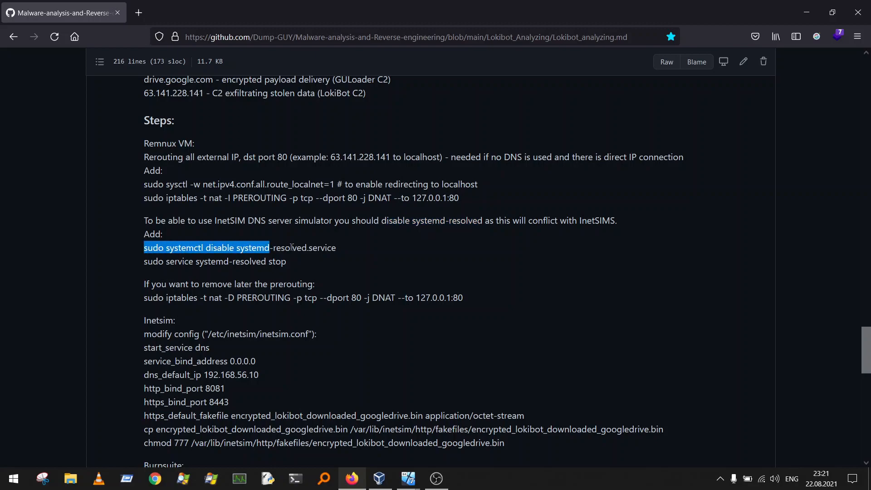
pyautogui.click(341, 249)
pyautogui.moveTo(142, 248); pyautogui.dragTo(341, 260)
pyautogui.hotkey('ctrl', 'c')
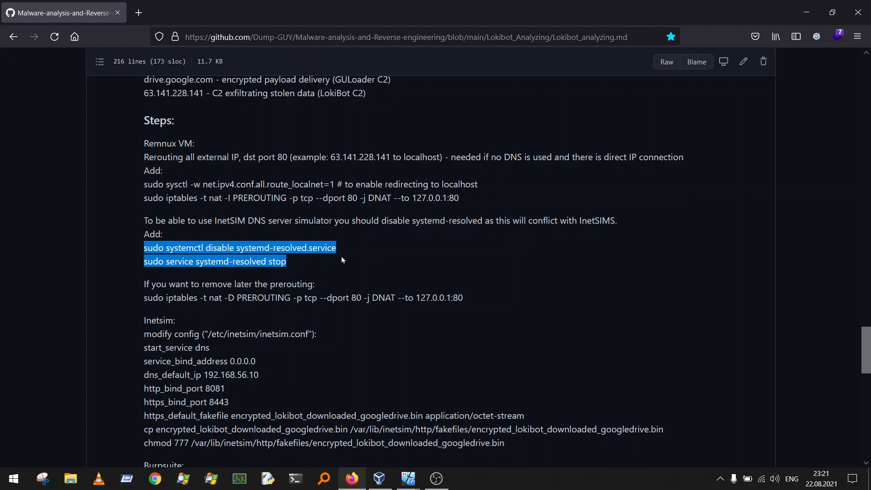
# Step: Run sudo systemctl disable systemd-resolved.service and sudo service systemd-resolved stop in the REMnux terminal, and clear the terminal
pyautogui.click(408, 478)
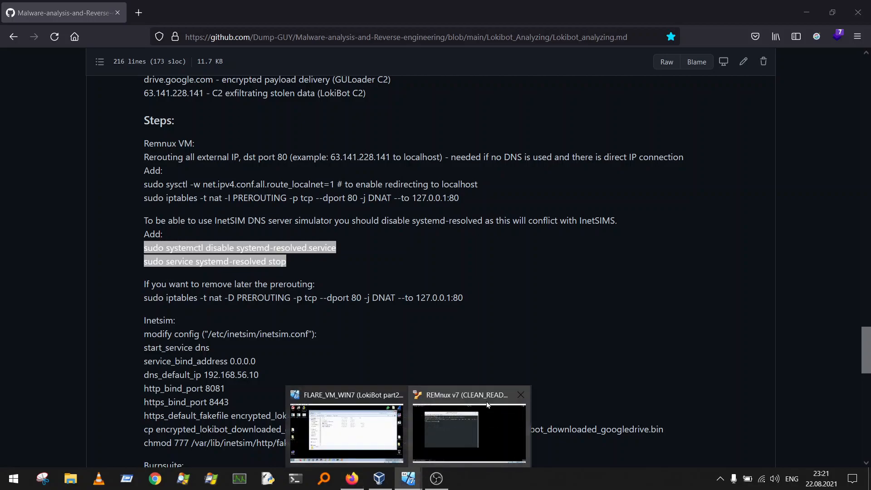
pyautogui.click(435, 431)
pyautogui.rightClick(310, 207)
pyautogui.click(343, 238)
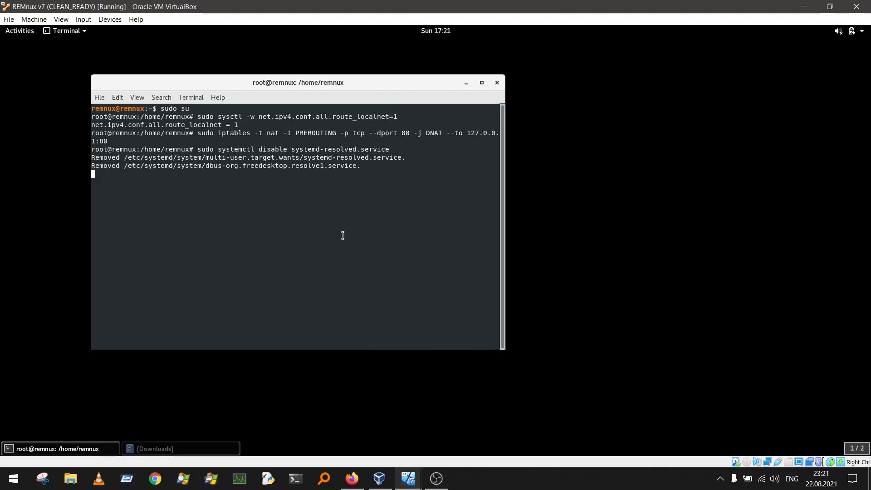
pyautogui.press('Return')
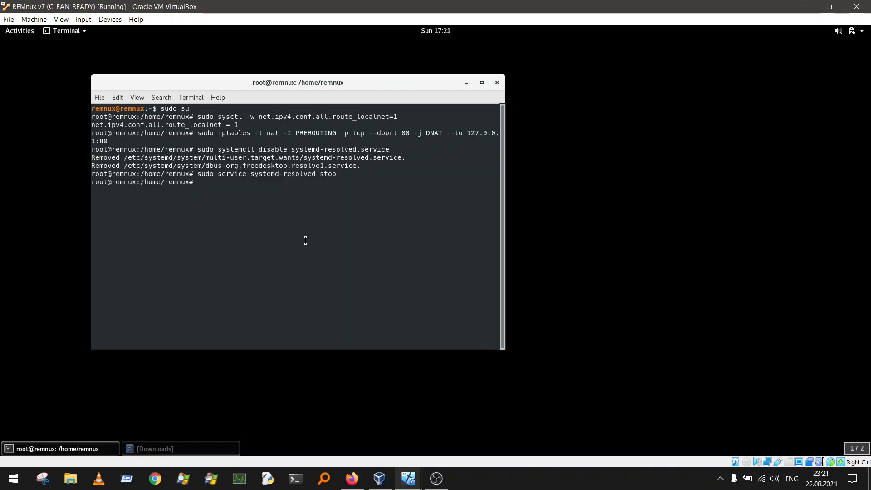
pyautogui.write('clear')
pyautogui.press('Return')
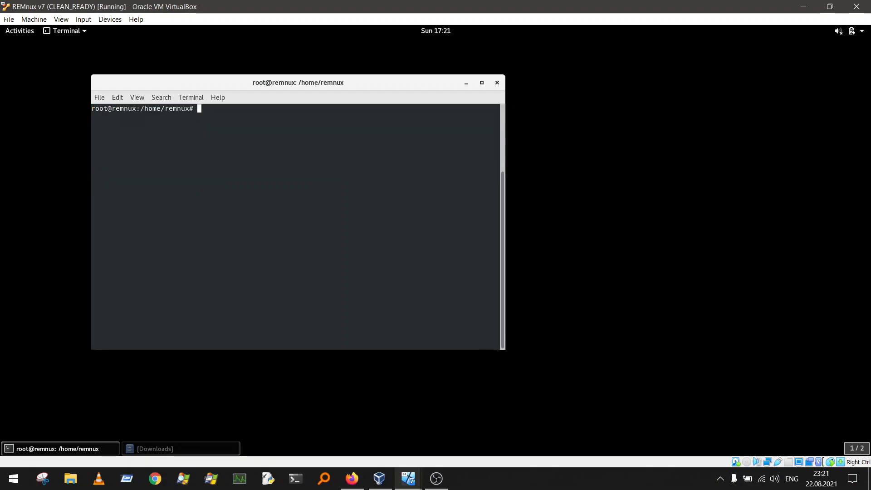
# Step: Return to the Firefox notes and copy the Inetsim config path /etc/inetsim/inetsim.conf
pyautogui.click(352, 478)
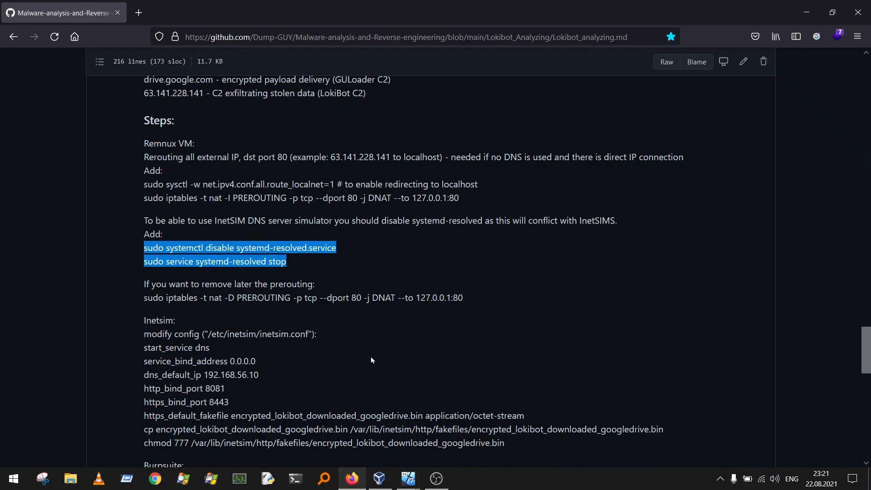
pyautogui.scroll(-1, 251, 287)
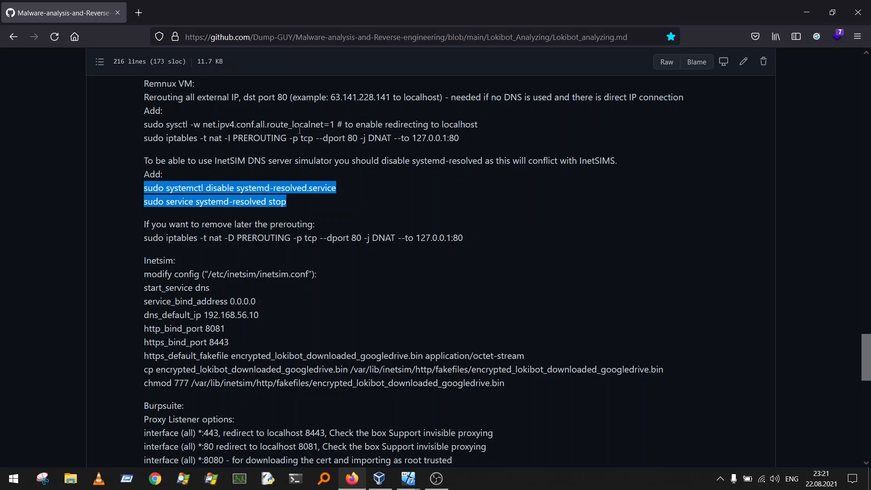
pyautogui.scroll(1, 334, 152)
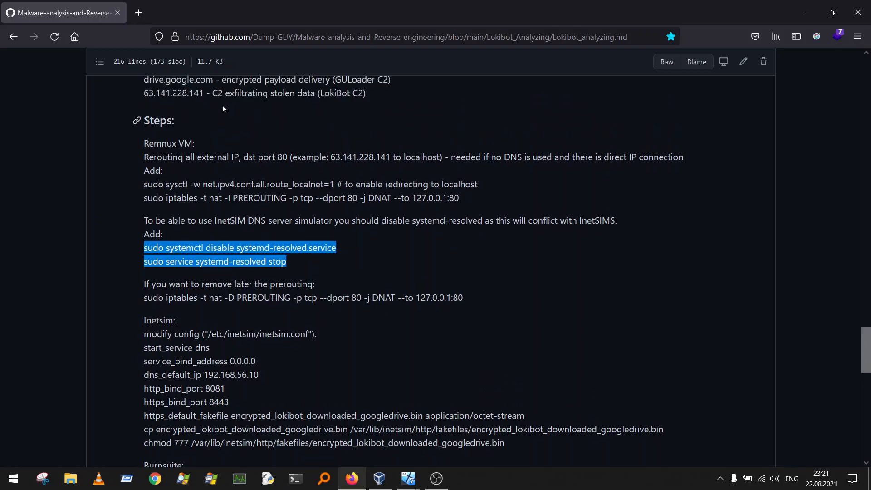
pyautogui.scroll(-2, 186, 184)
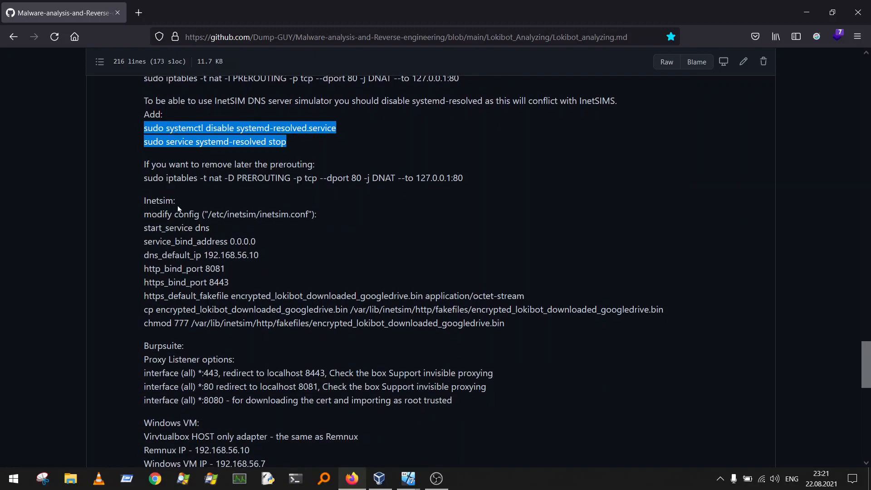
pyautogui.moveTo(208, 213); pyautogui.dragTo(304, 212)
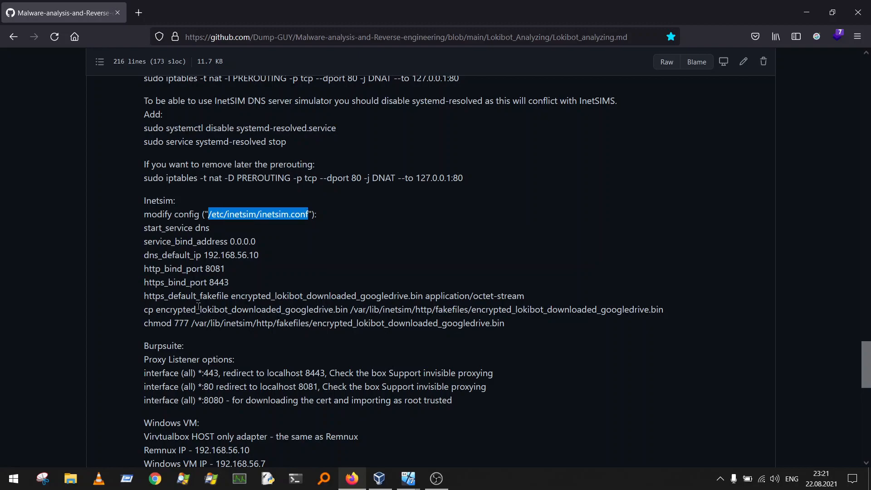
# Step: Switch to the REMnux VM and run scite /etc/inetsim/inetsim.conf in the root terminal to open the config for editing
pyautogui.moveTo(408, 478)
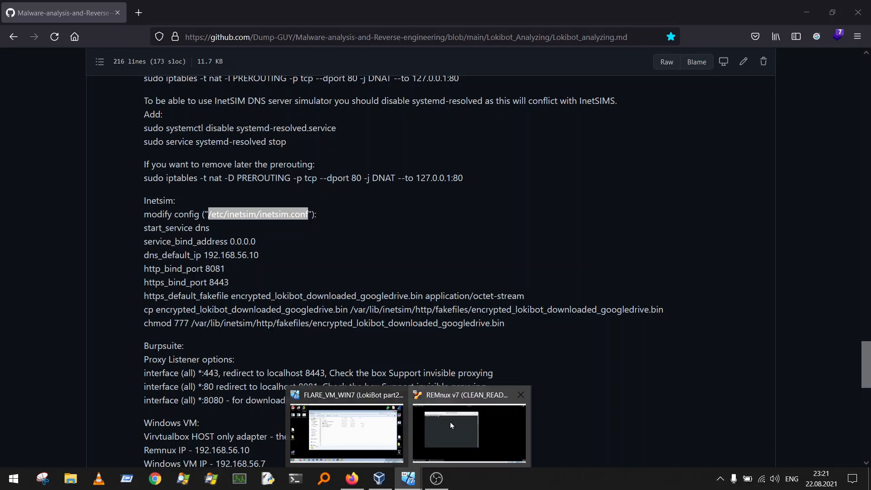
pyautogui.click(450, 422)
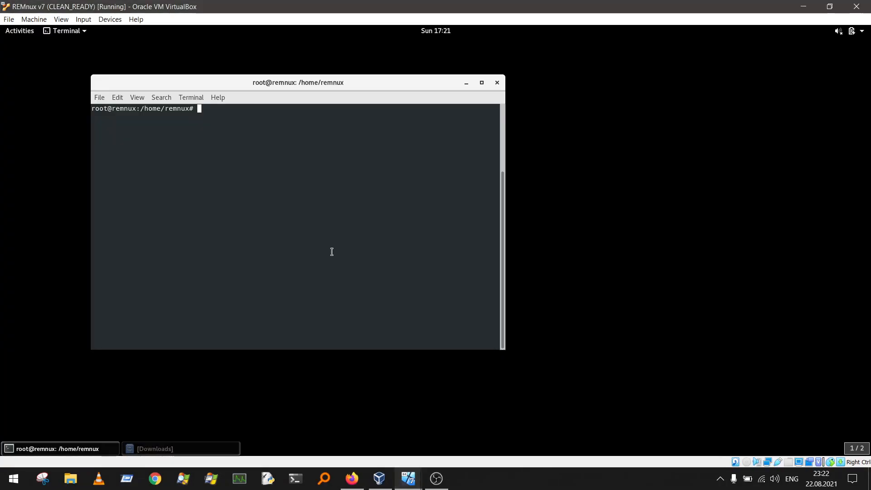
pyautogui.write('sict')
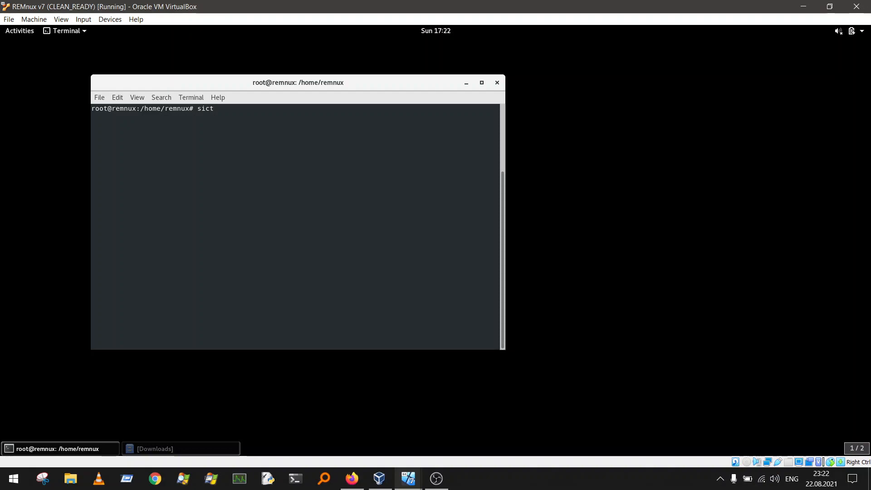
pyautogui.press('BackSpace')
pyautogui.press('BackSpace')
pyautogui.press('BackSpace')
pyautogui.write('ci')
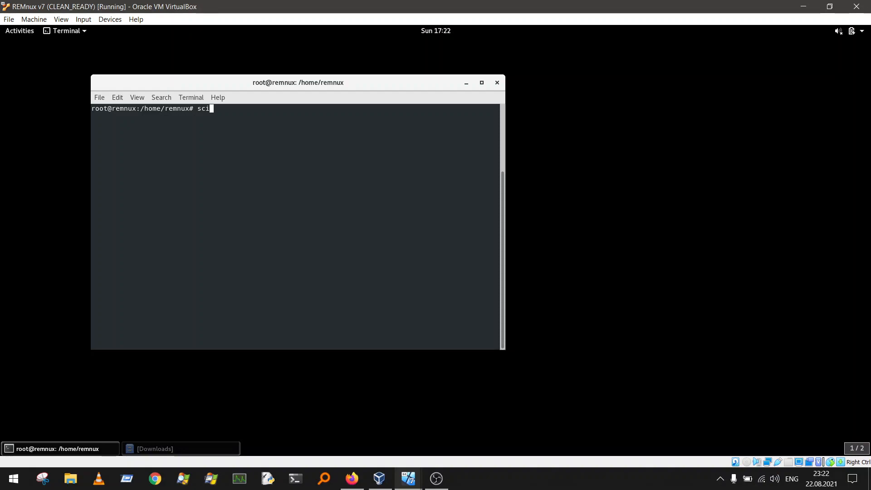
pyautogui.write('te')
pyautogui.rightClick(394, 202)
pyautogui.click(422, 234)
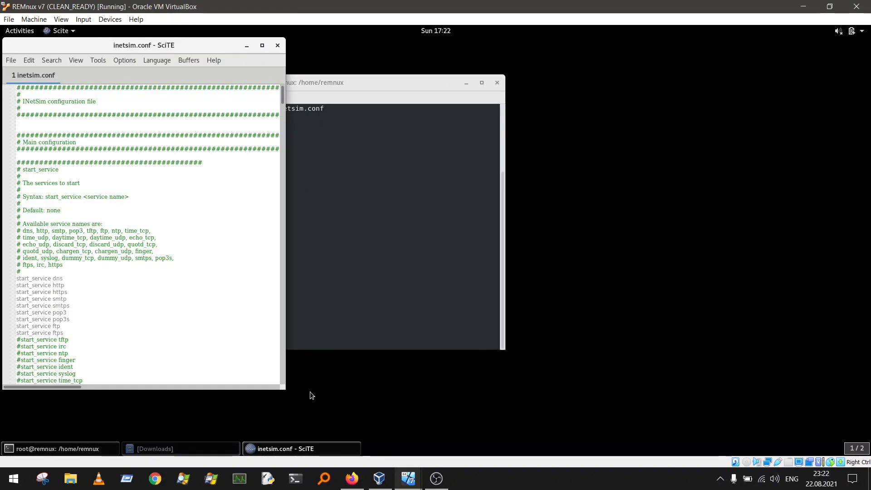
# Step: Enlarge the editor window, set service_bind_address to 0.0.0.0 in inetsim.conf, save the file and minimize the editor
pyautogui.moveTo(285, 389); pyautogui.dragTo(579, 432)
pyautogui.scroll(-3, 93, 170)
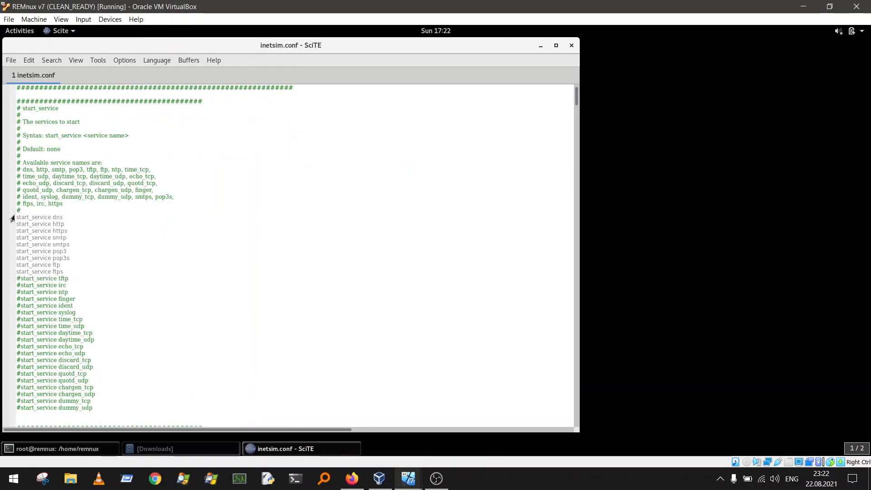
pyautogui.moveTo(17, 218); pyautogui.dragTo(72, 233)
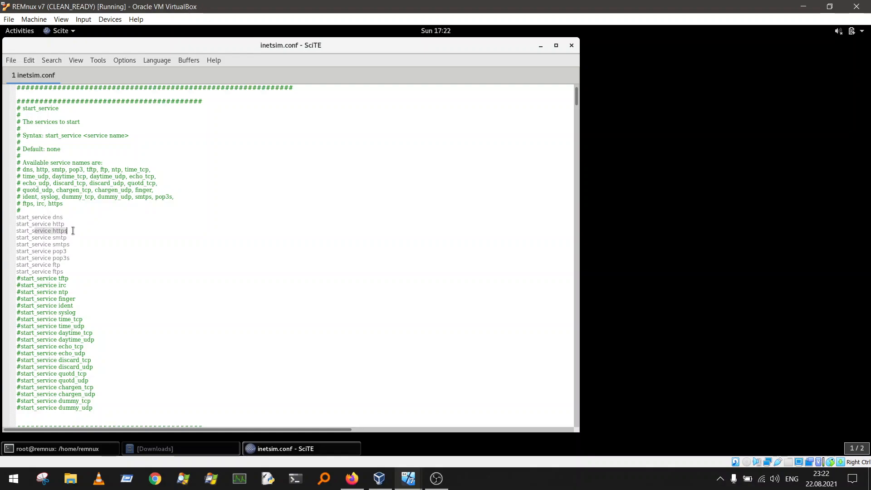
pyautogui.scroll(-8, 126, 209)
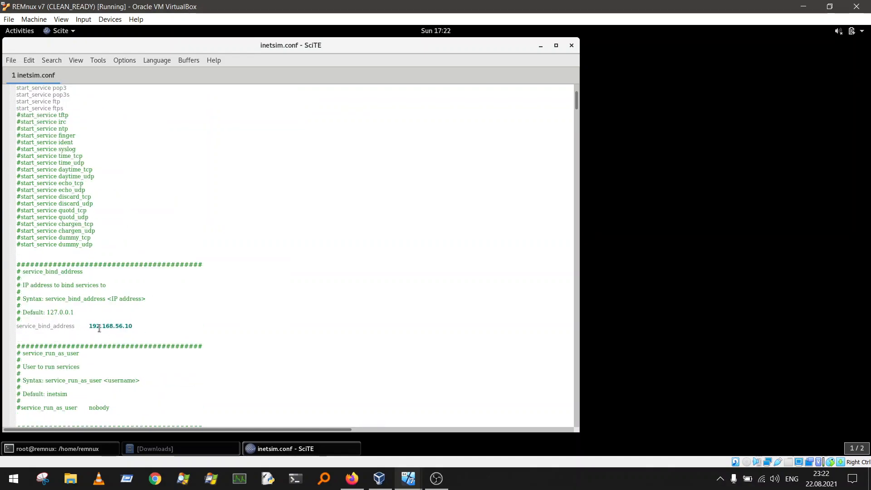
pyautogui.moveTo(134, 326); pyautogui.dragTo(88, 325)
pyautogui.write('0.0.0')
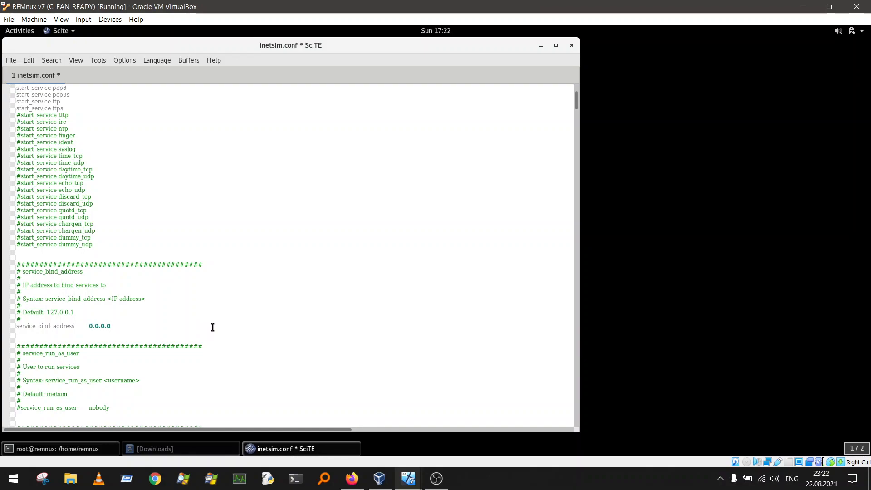
pyautogui.hotkey('ctrl', 's')
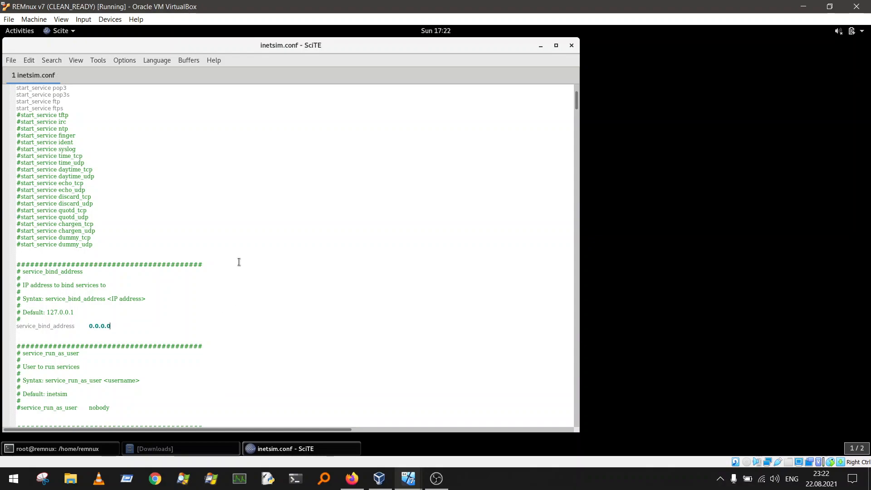
pyautogui.click(541, 47)
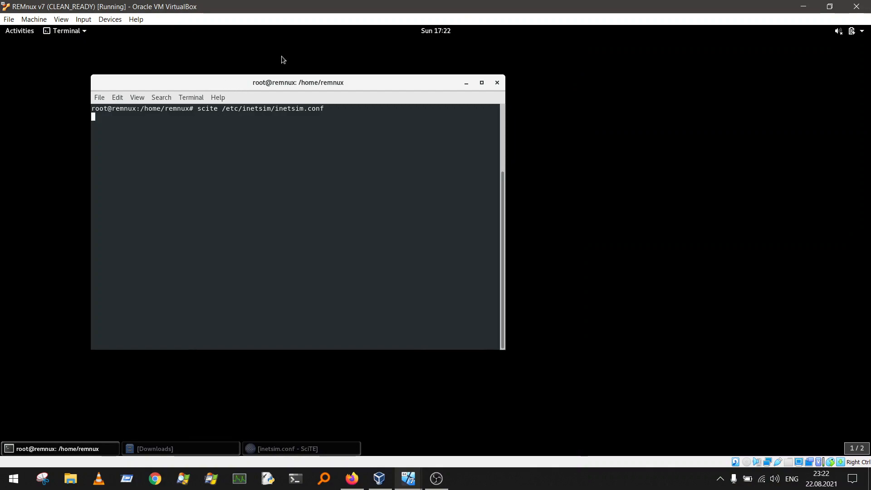
# Step: Switch to VirtualBox Manager and check the Adapter 2 network settings of the FLARE_VM_WIN7 machine
pyautogui.click(388, 479)
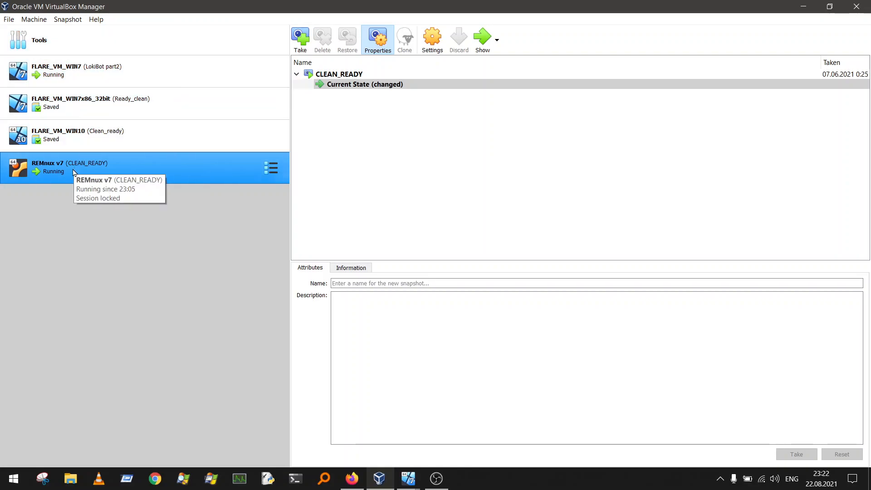
pyautogui.click(201, 75)
pyautogui.rightClick(200, 75)
pyautogui.press('Escape')
pyautogui.hotkey('ctrl', 's')
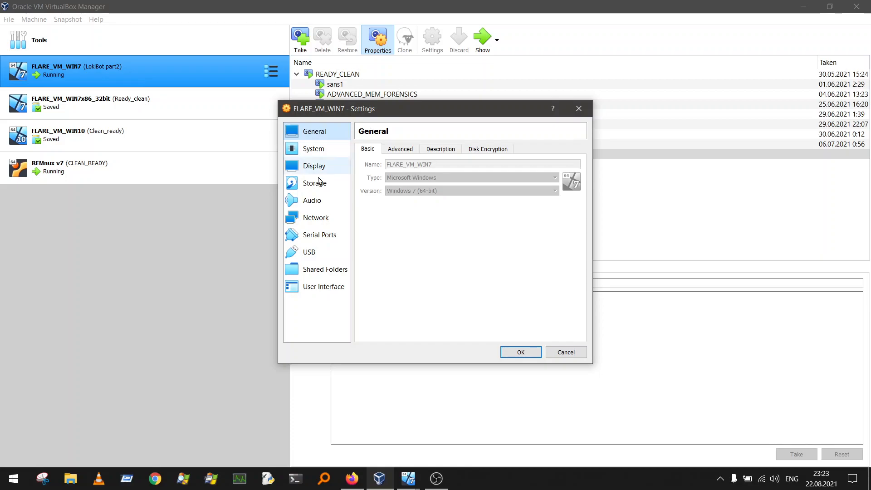
pyautogui.click(316, 218)
pyautogui.click(410, 149)
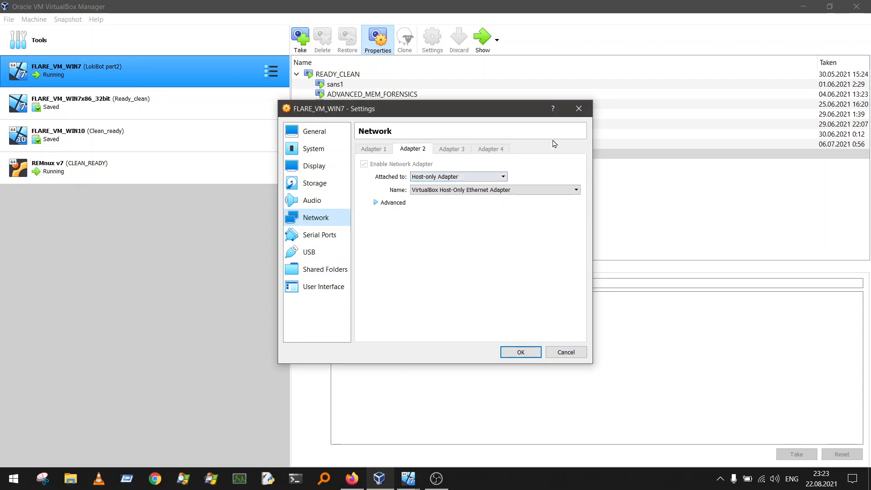
pyautogui.click(579, 109)
# Step: Check the network adapter settings of the REMnux v7 machine, and close its settings without changes
pyautogui.rightClick(150, 175)
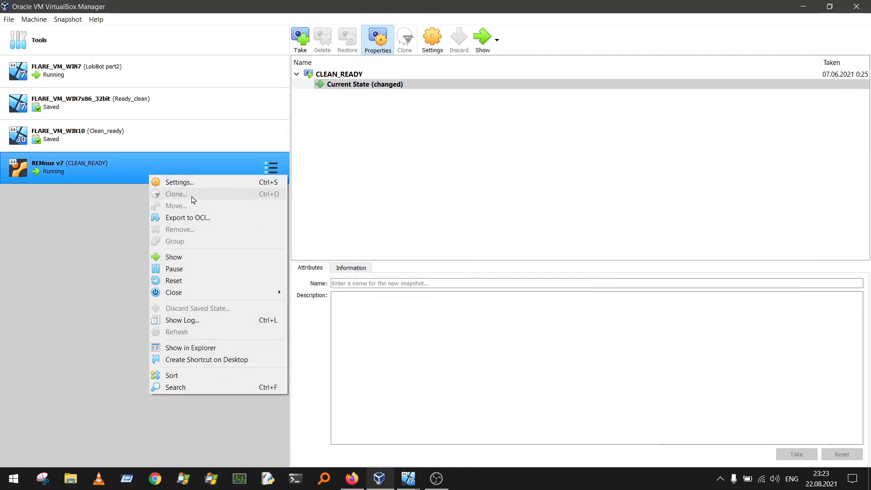
pyautogui.click(171, 184)
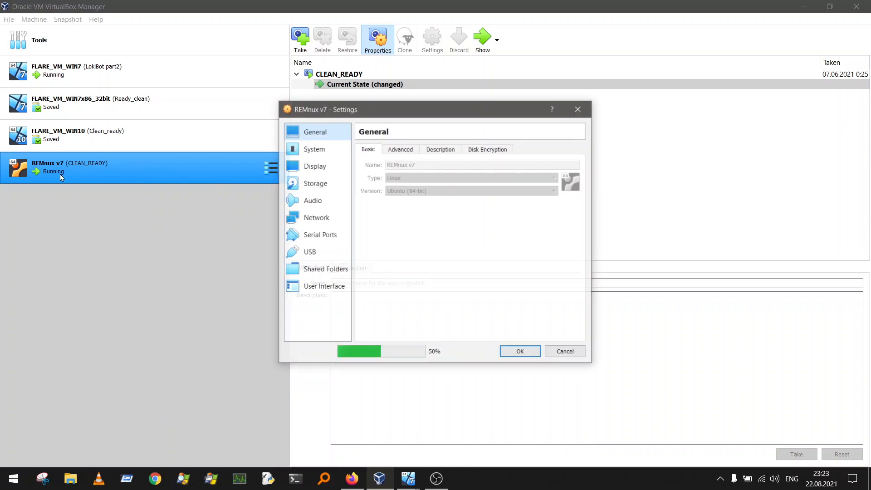
pyautogui.click(313, 219)
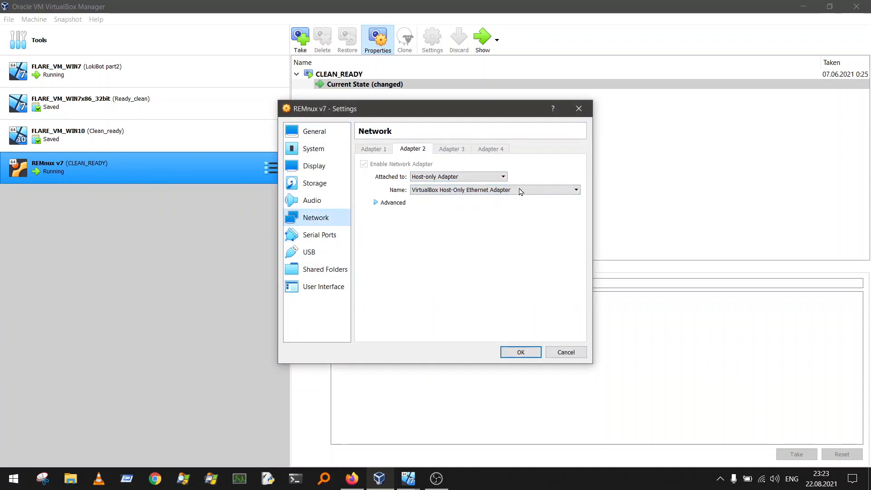
pyautogui.click(579, 108)
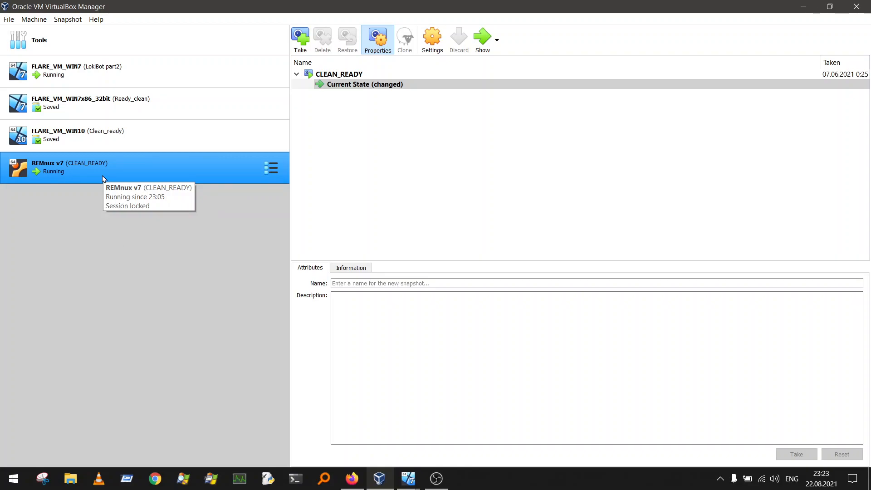
# Step: Return to the REMnux VM, move the busy terminal aside, and open a second terminal with a root shell using sudo su
pyautogui.click(407, 478)
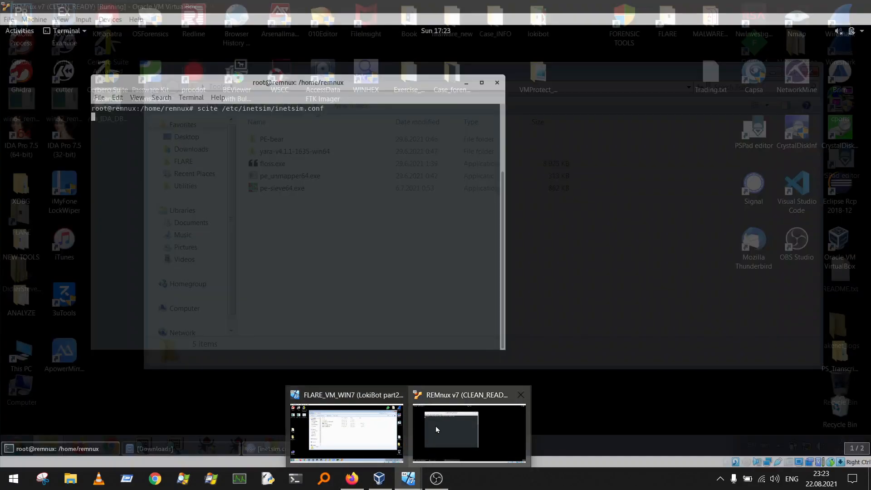
pyautogui.click(434, 426)
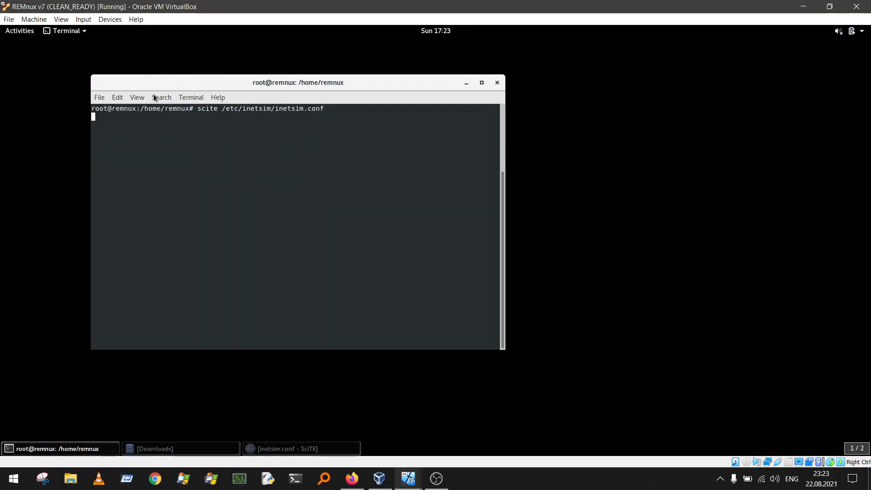
pyautogui.moveTo(118, 81); pyautogui.dragTo(324, 86)
pyautogui.rightClick(42, 91)
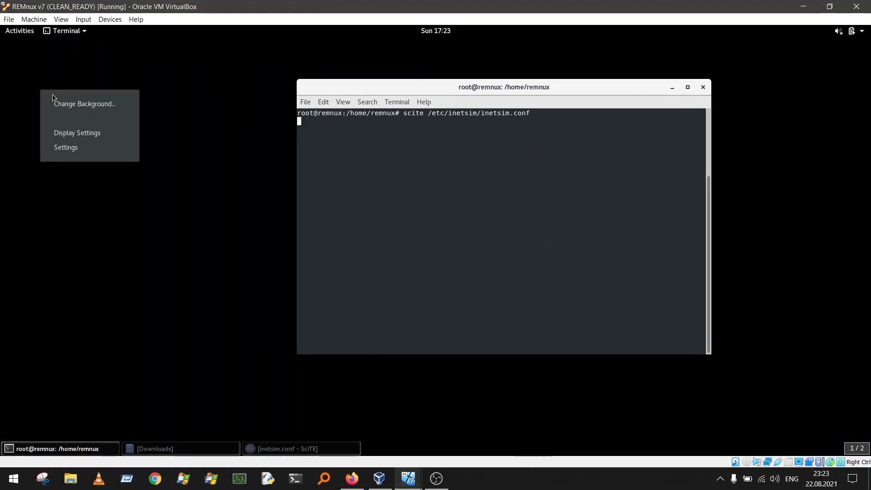
pyautogui.click(64, 34)
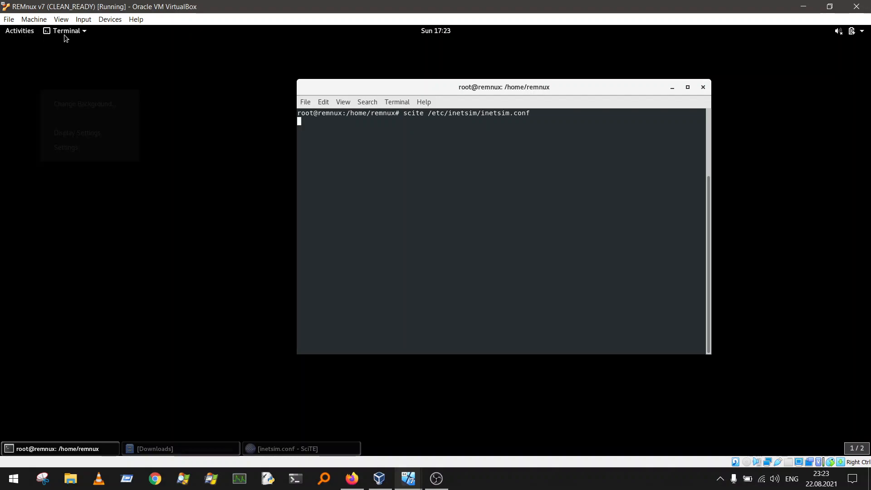
pyautogui.click(79, 32)
pyautogui.click(91, 74)
pyautogui.write('sudo su')
pyautogui.press('Return')
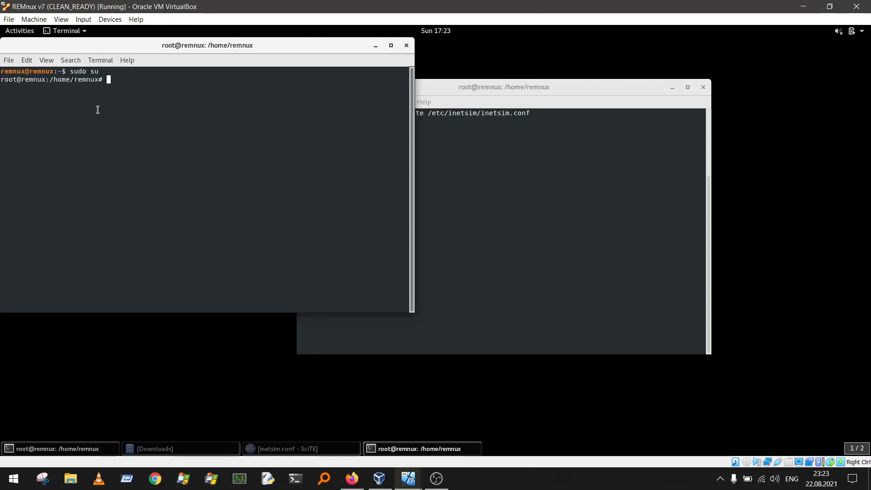
# Step: Check the REMnux VM's network adapter connection option, and list its interfaces with ifconfig and ifconfig -a
pyautogui.click(110, 19)
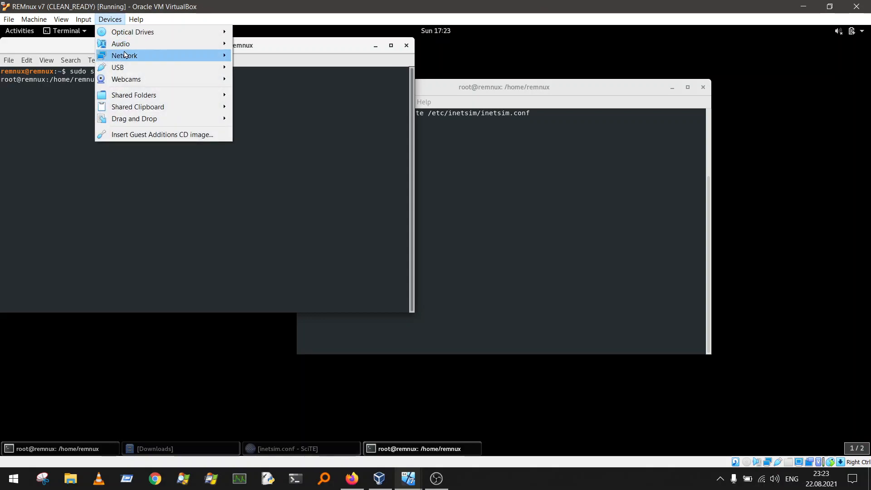
pyautogui.moveTo(126, 55)
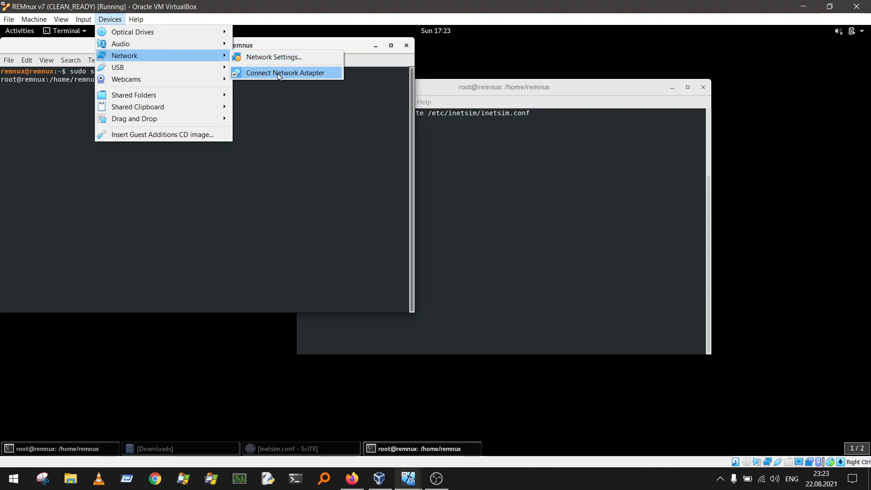
pyautogui.click(282, 145)
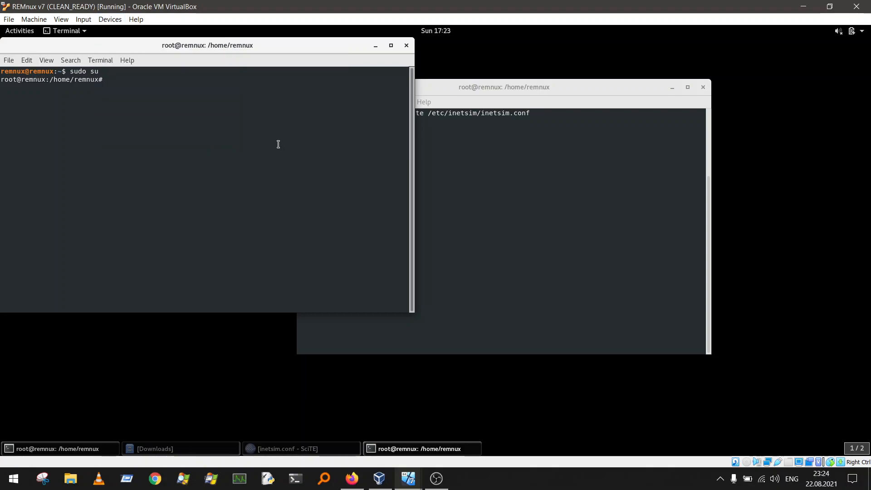
pyautogui.write('ifconfig')
pyautogui.press('Return')
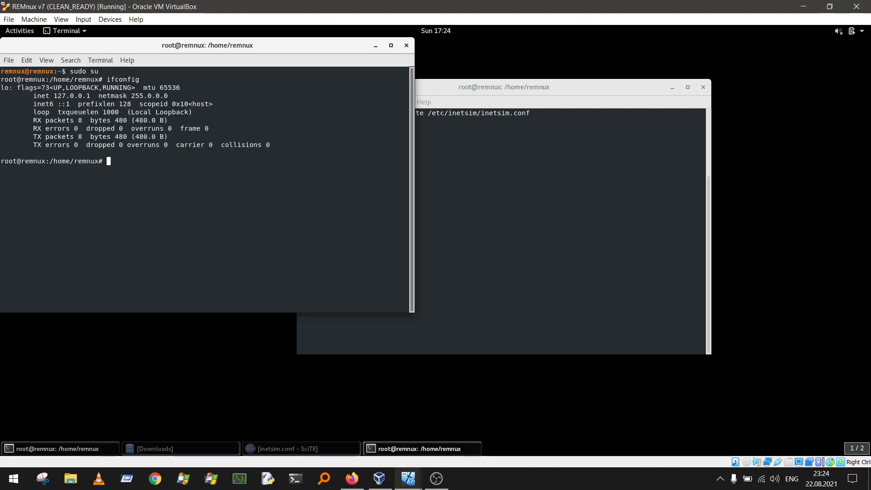
pyautogui.press('Up')
pyautogui.write('-a')
pyautogui.press('Return')
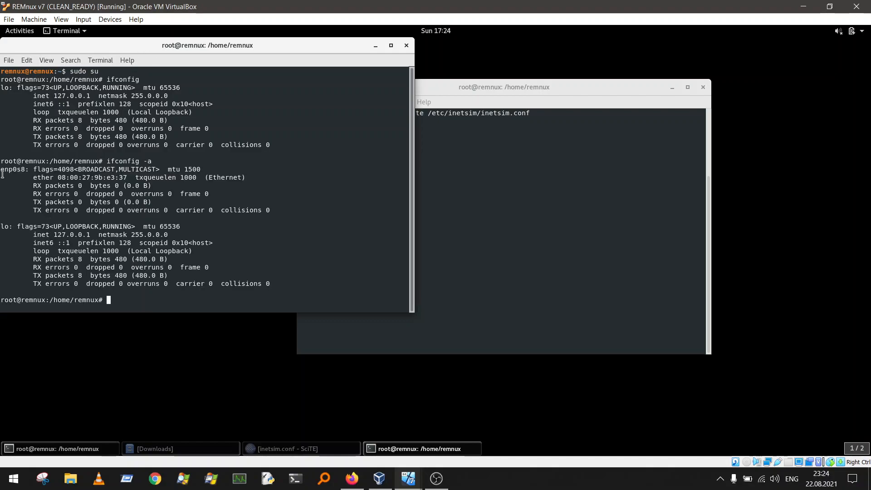
# Step: Bring the enp0s8 network interface up by running ifconfig enp0s8 up in the root terminal
pyautogui.moveTo(1, 171); pyautogui.dragTo(31, 172)
pyautogui.hotkey('ctrl', 'c')
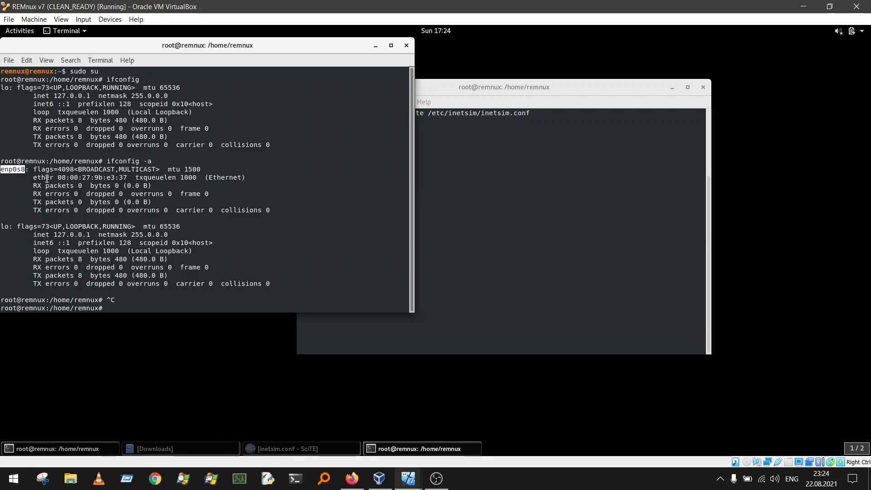
pyautogui.rightClick(19, 174)
pyautogui.click(42, 182)
pyautogui.write('ifconfig')
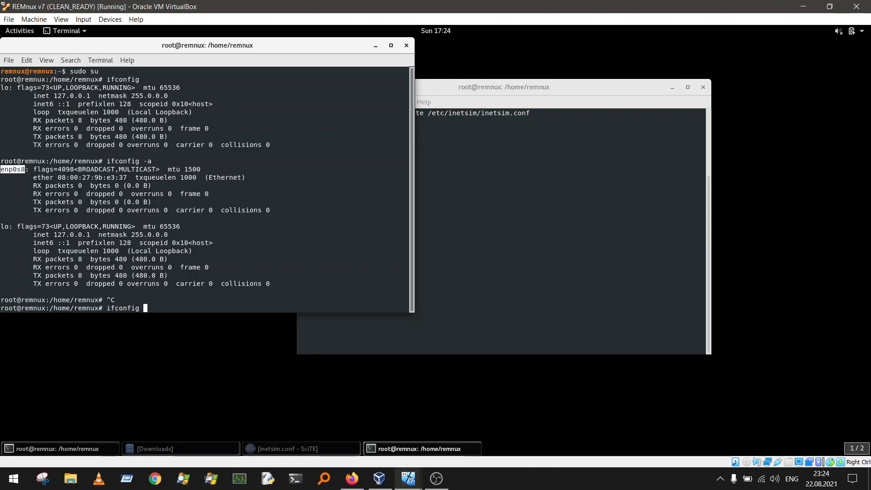
pyautogui.rightClick(157, 281)
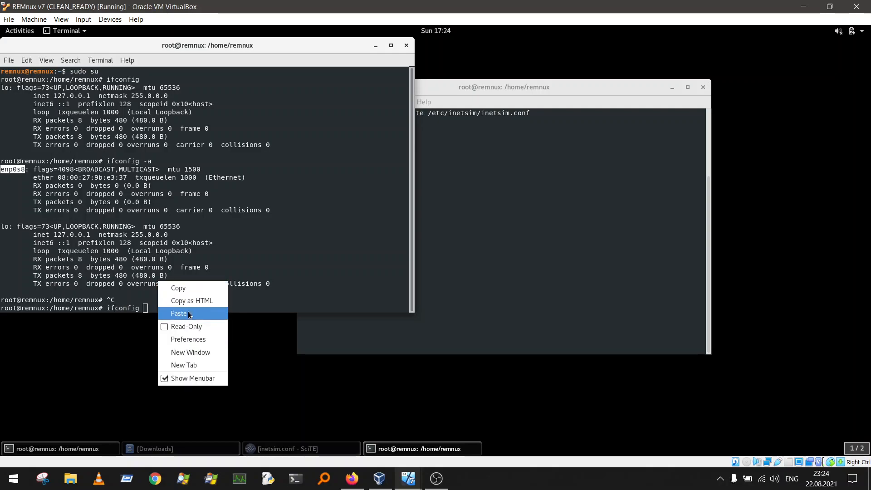
pyautogui.click(186, 308)
pyautogui.write('up')
pyautogui.press('Return')
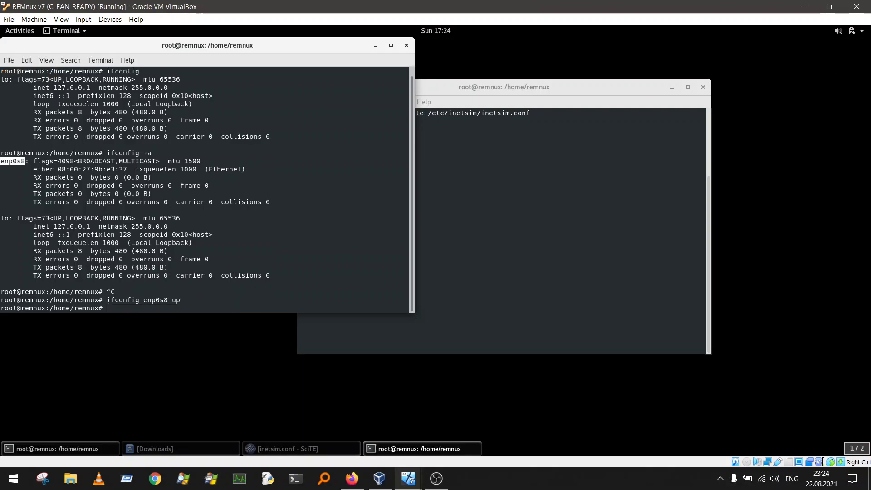
# Step: Assign the IP address 192.168.56.10 to enp0s8 with ifconfig, and list all interfaces with ifconfig -a
pyautogui.press('Up')
pyautogui.press('BackSpace')
pyautogui.press('BackSpace')
pyautogui.write('192')
pyautogui.write('168.56.10')
pyautogui.press('Return')
pyautogui.press('Up')
pyautogui.press('Up')
pyautogui.press('Up')
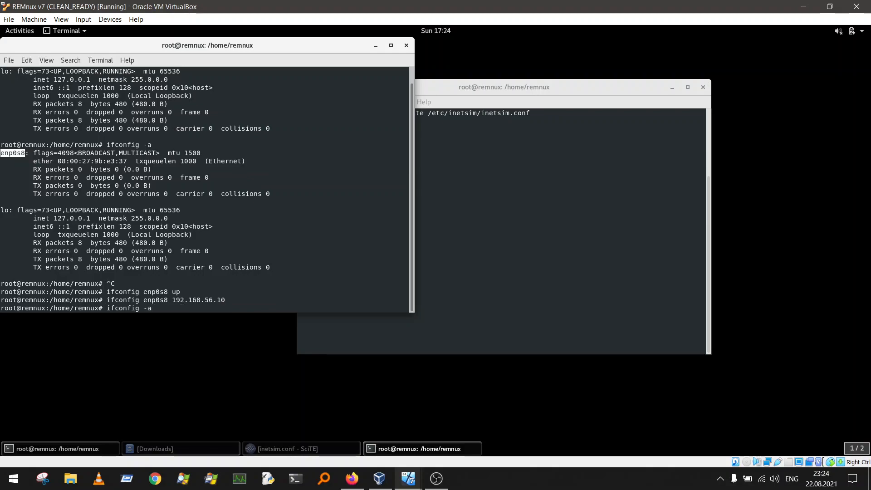
pyautogui.press('Return')
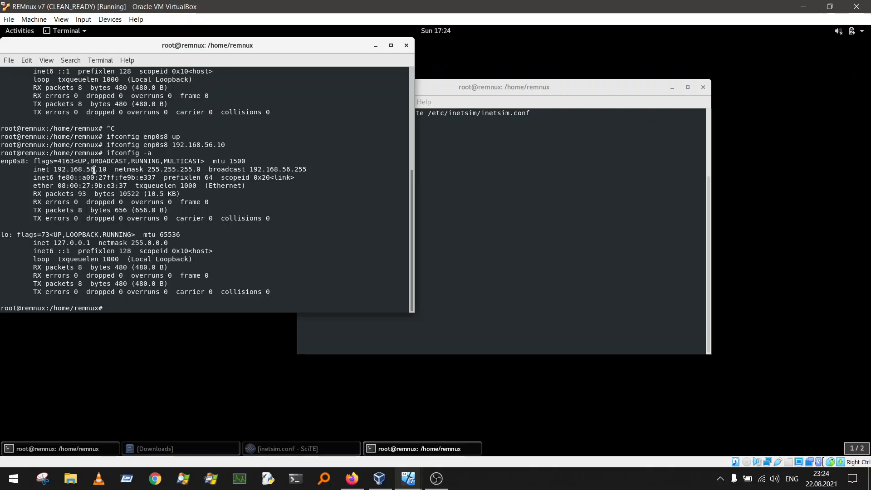
# Step: Close the second terminal despite its running process, move the remaining terminal, and bring up inetsim.conf in SciTE
pyautogui.click(406, 47)
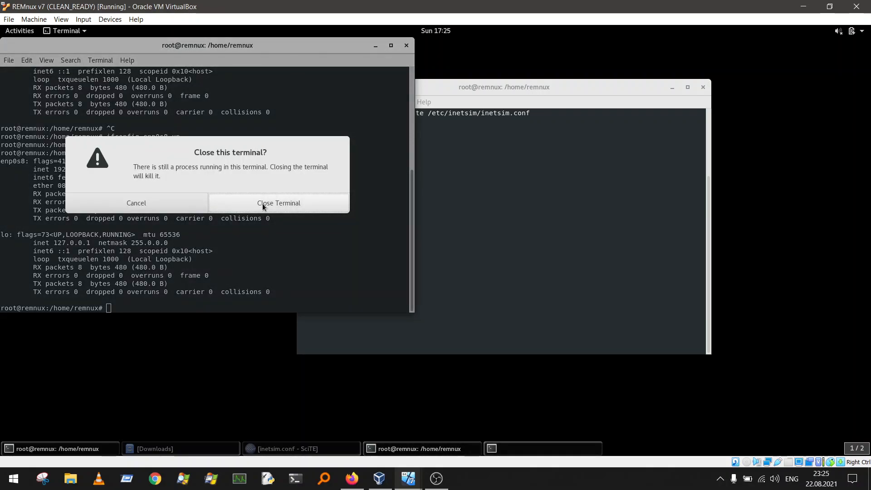
pyautogui.click(264, 204)
pyautogui.moveTo(486, 87); pyautogui.dragTo(388, 73)
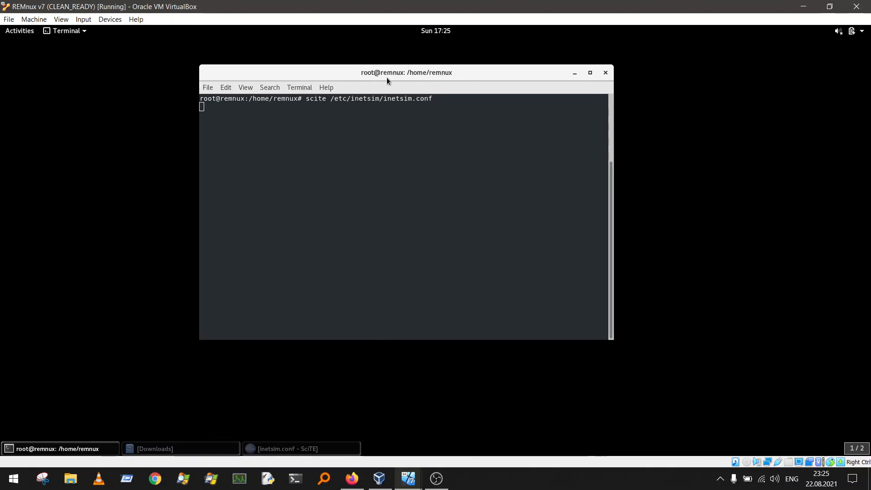
pyautogui.click(309, 448)
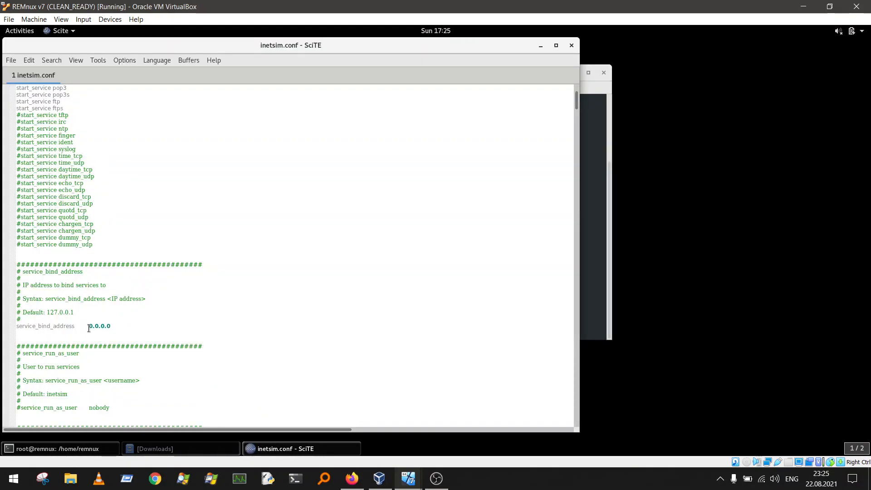
# Step: Check the start_service dns, service_bind_address and dns_default_ip settings in inetsim.conf
pyautogui.scroll(11, 101, 325)
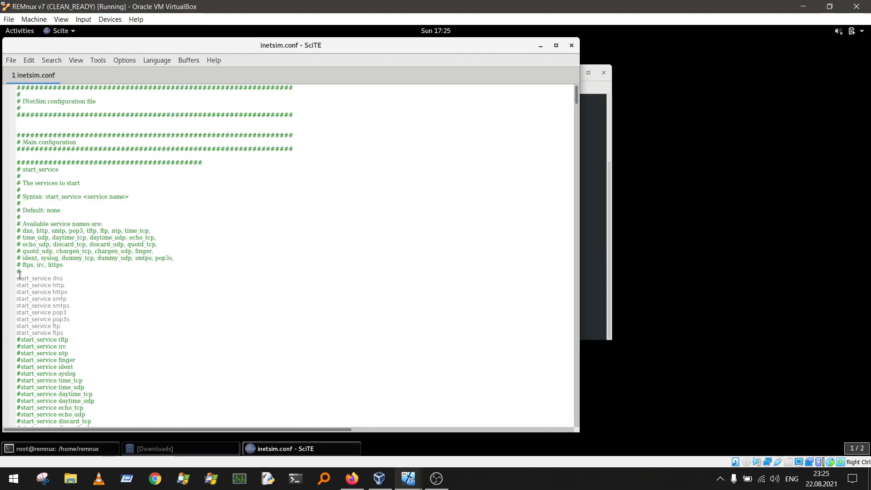
pyautogui.moveTo(17, 276); pyautogui.dragTo(76, 293)
pyautogui.click(75, 293)
pyautogui.scroll(-7, 41, 317)
pyautogui.scroll(-16, 44, 293)
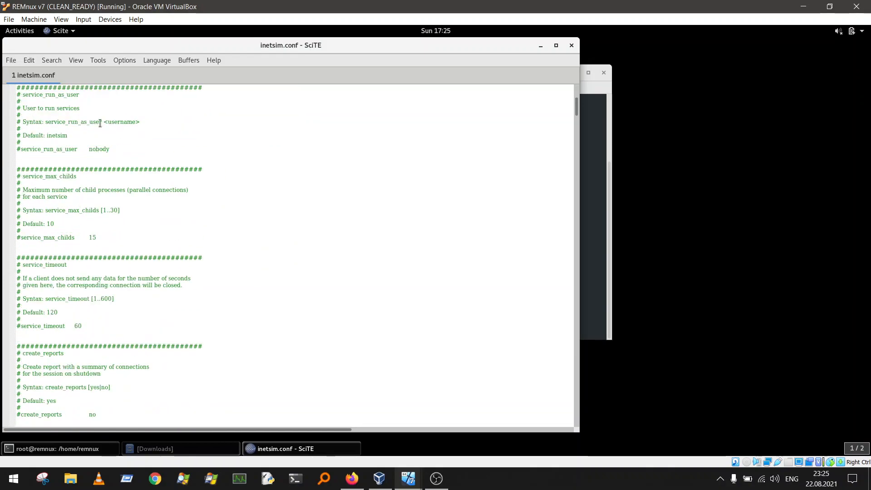
pyautogui.scroll(3, 96, 150)
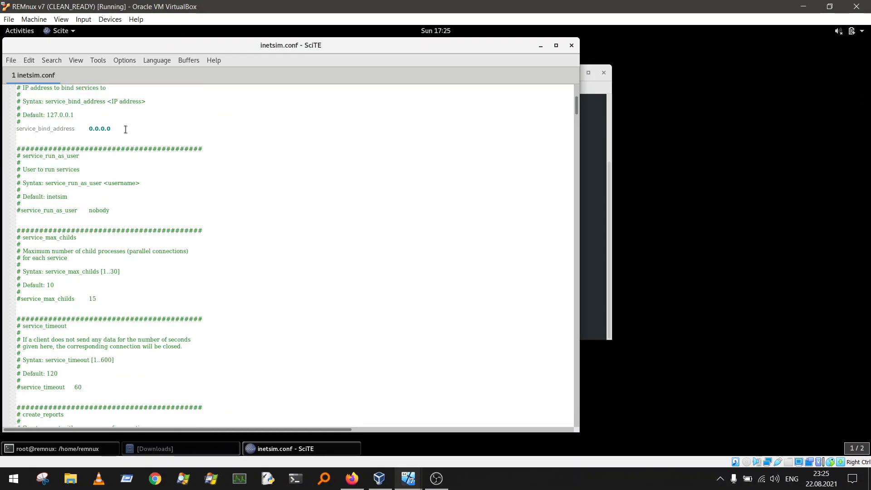
pyautogui.scroll(-8, 159, 141)
pyautogui.scroll(-18, 164, 153)
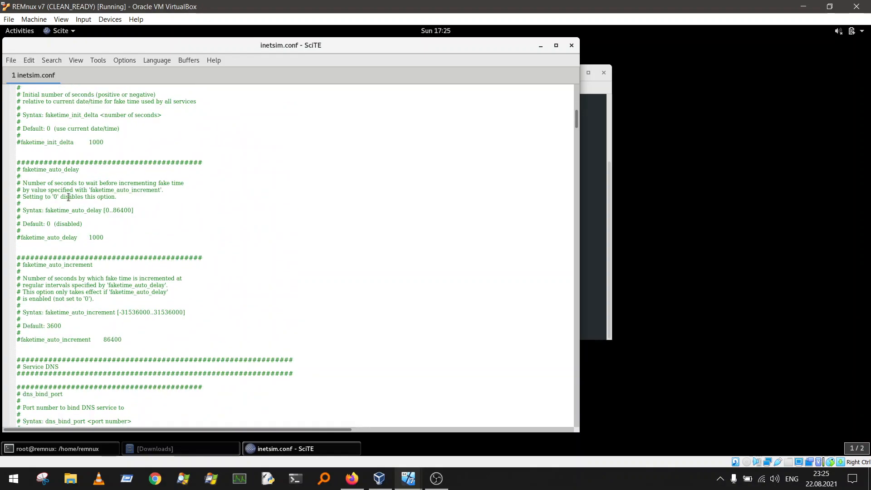
pyautogui.scroll(-6, 161, 313)
pyautogui.scroll(-1, 165, 306)
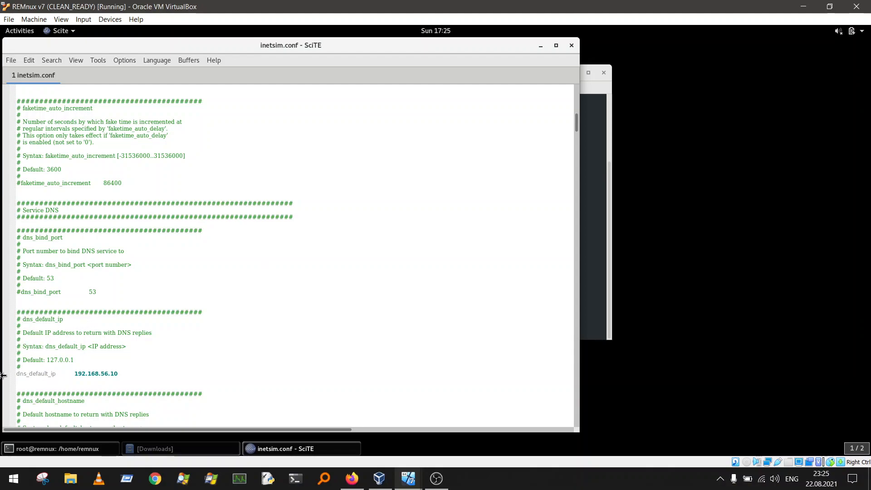
pyautogui.scroll(-1, 195, 345)
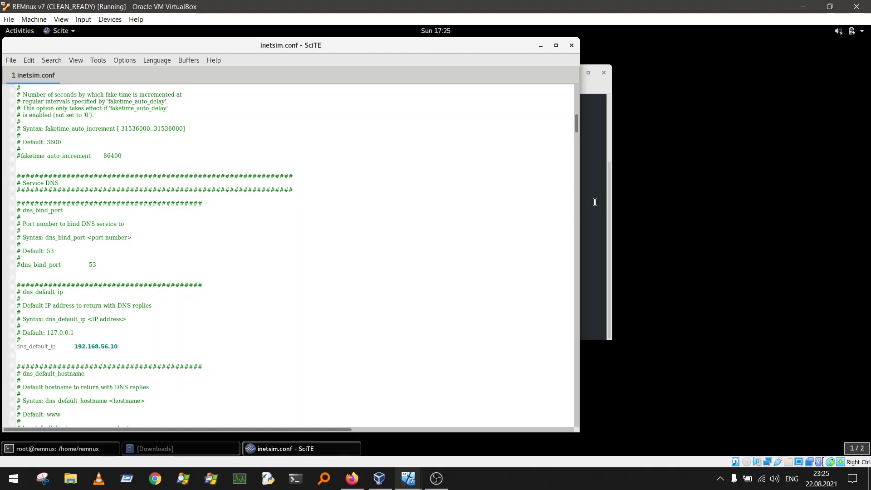
# Step: Uncomment http_bind_port in the Service HTTP section of inetsim.conf and set it to 8081
pyautogui.scroll(-2, 112, 311)
pyautogui.scroll(-15, 117, 297)
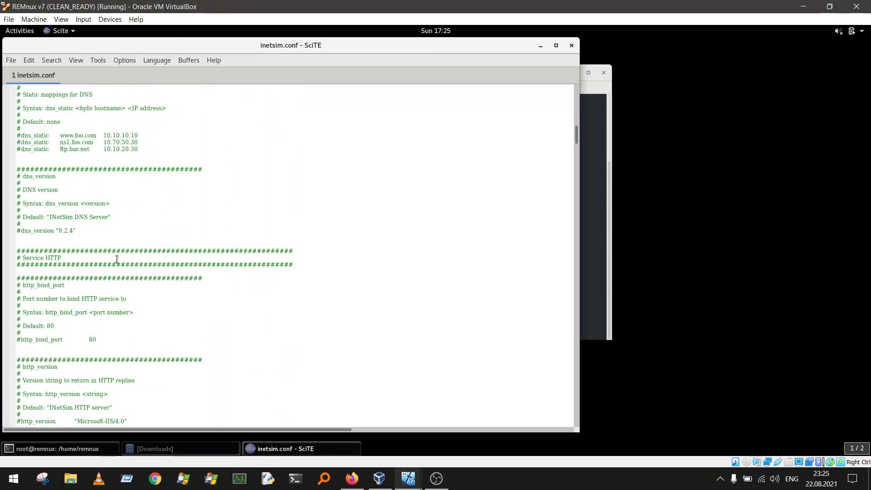
pyautogui.scroll(-3, 117, 259)
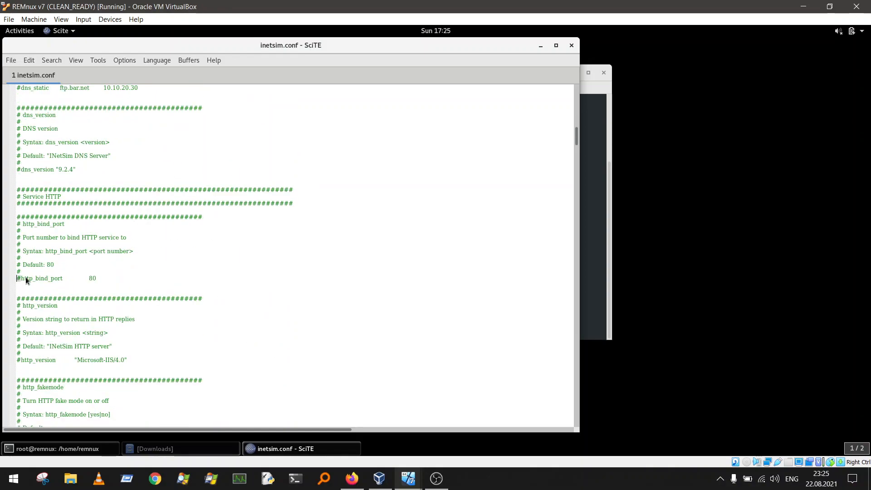
pyautogui.press('Delete')
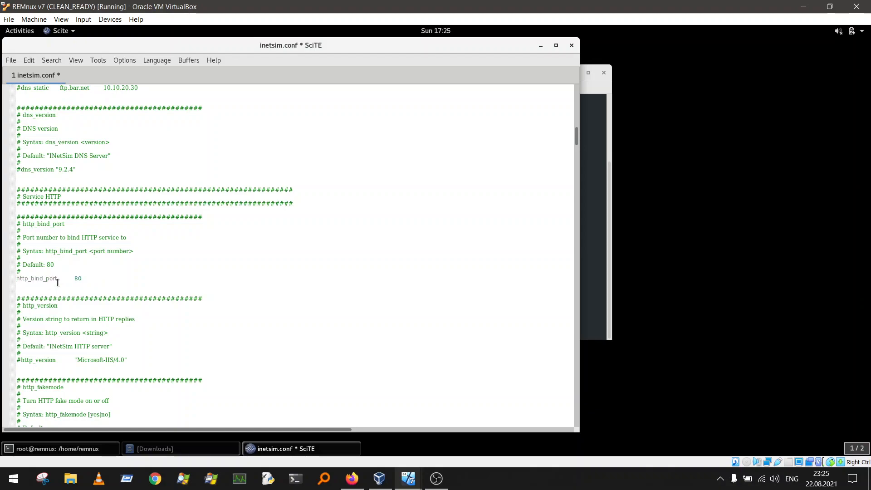
pyautogui.click(99, 278)
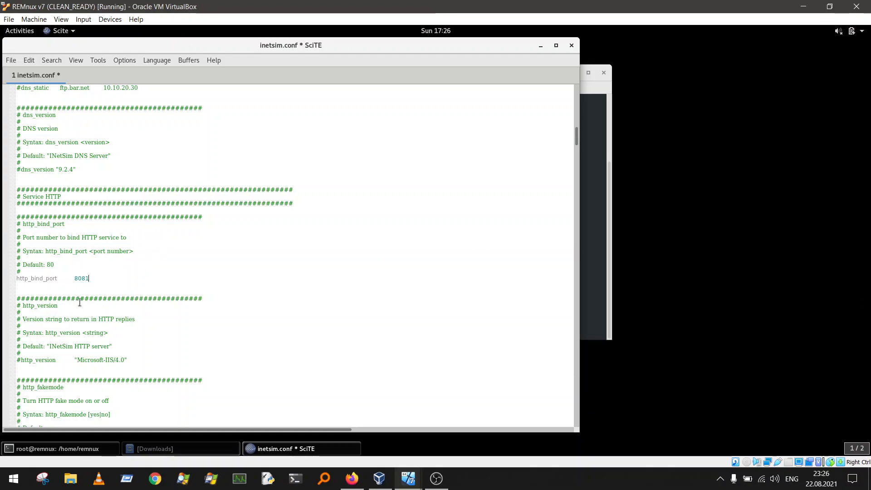
# Step: Uncomment the https_bind_port 8443 line in the Service HTTPS section of inetsim.conf
pyautogui.scroll(-14, 278, 247)
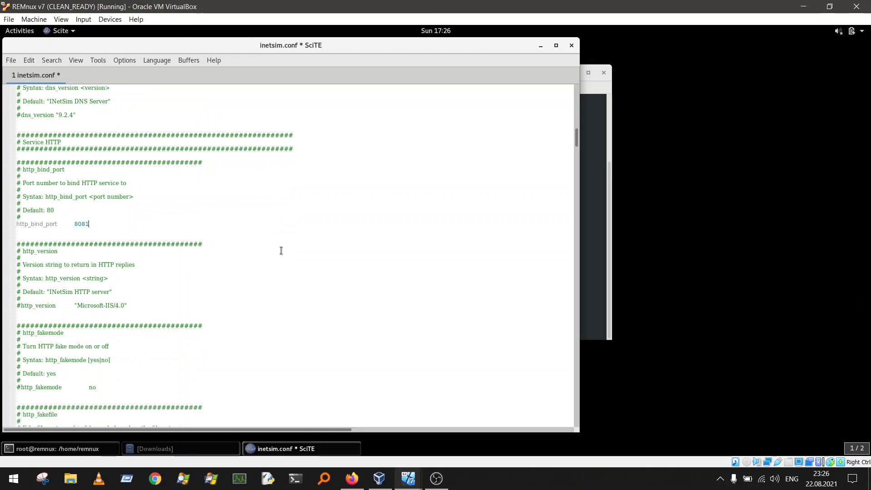
pyautogui.scroll(-15, 280, 251)
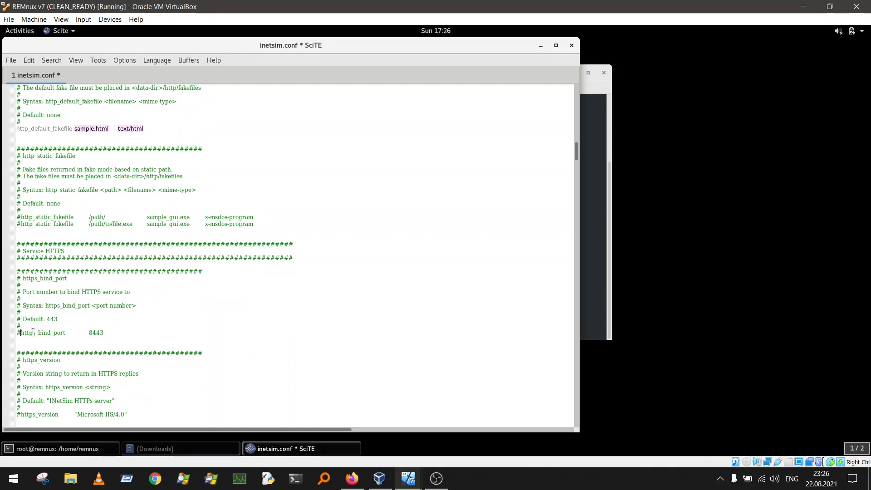
pyautogui.press('BackSpace')
pyautogui.scroll(-1, 148, 301)
pyautogui.scroll(-1, 148, 300)
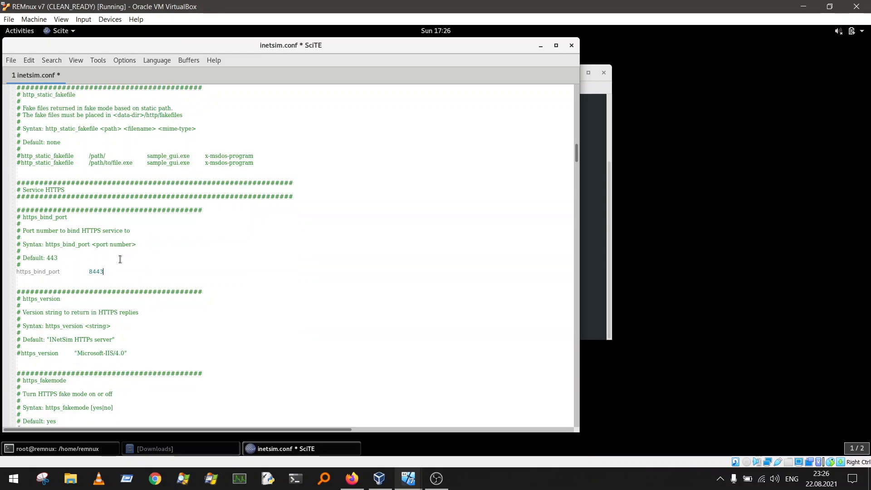
# Step: Examine the HTTPS fake file settings in inetsim.conf, and switch to Firefox to read the notes about the served encrypted payload
pyautogui.scroll(-3, 123, 259)
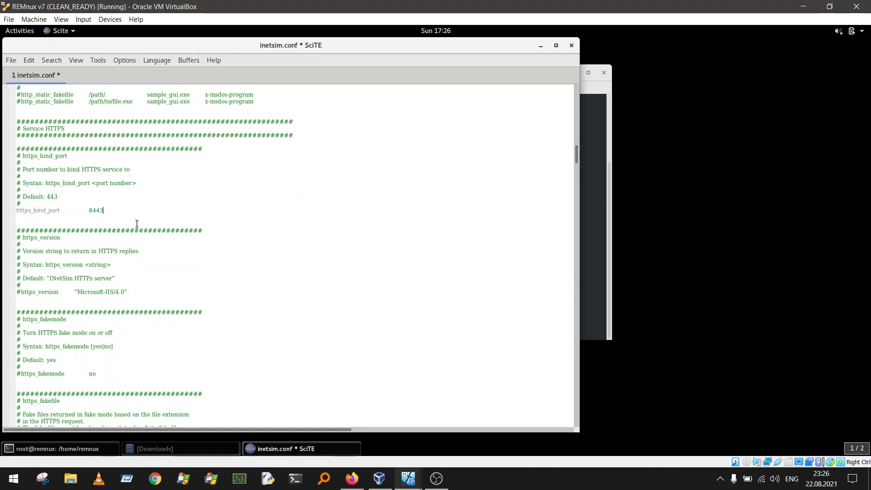
pyautogui.scroll(-3, 149, 220)
pyautogui.scroll(-3, 157, 227)
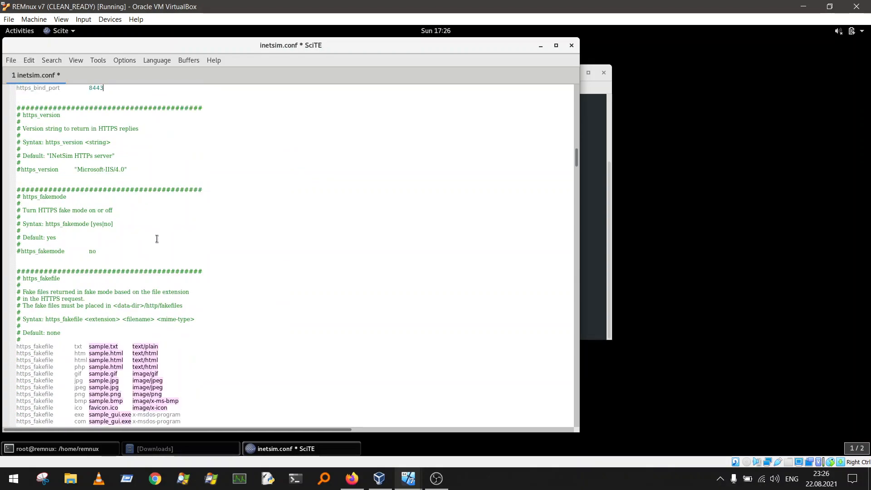
pyautogui.scroll(-6, 112, 312)
pyautogui.scroll(-3, 131, 278)
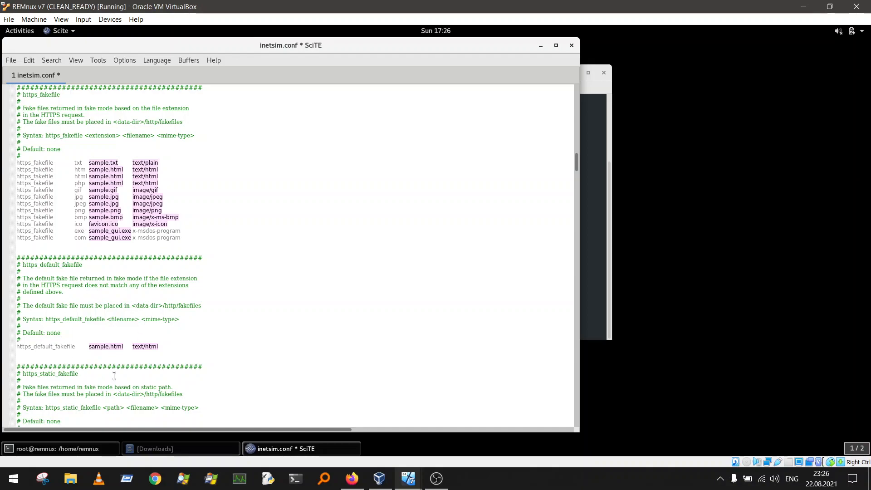
pyautogui.click(351, 478)
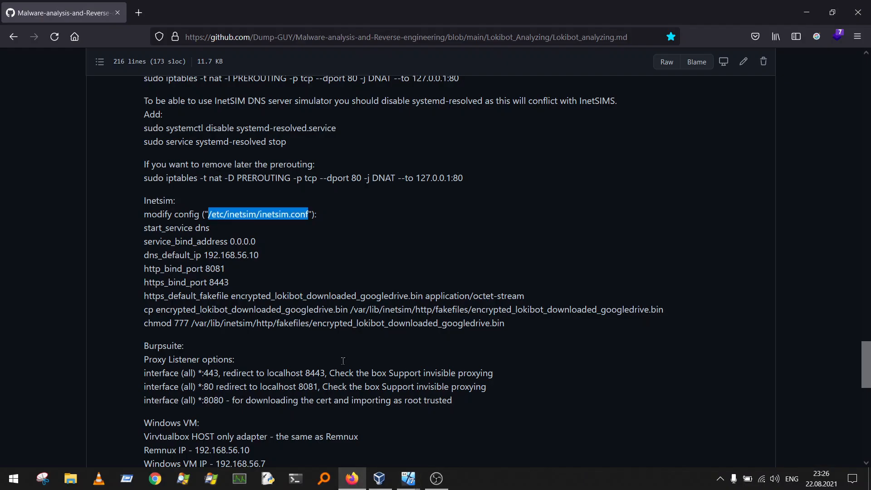
pyautogui.scroll(5, 374, 239)
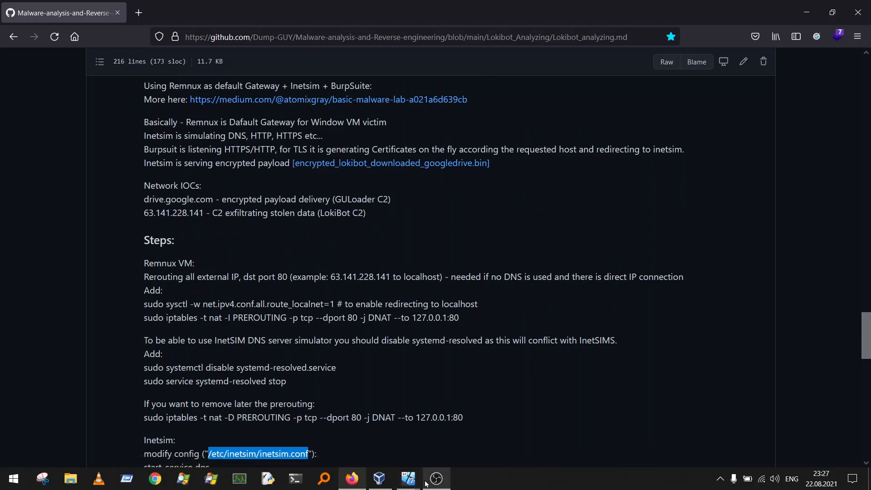
# Step: Return to the REMnux VM, check the encrypted payload file in Downloads, and locate the https_default_fakefile line in inetsim.conf
pyautogui.click(408, 479)
pyautogui.click(446, 423)
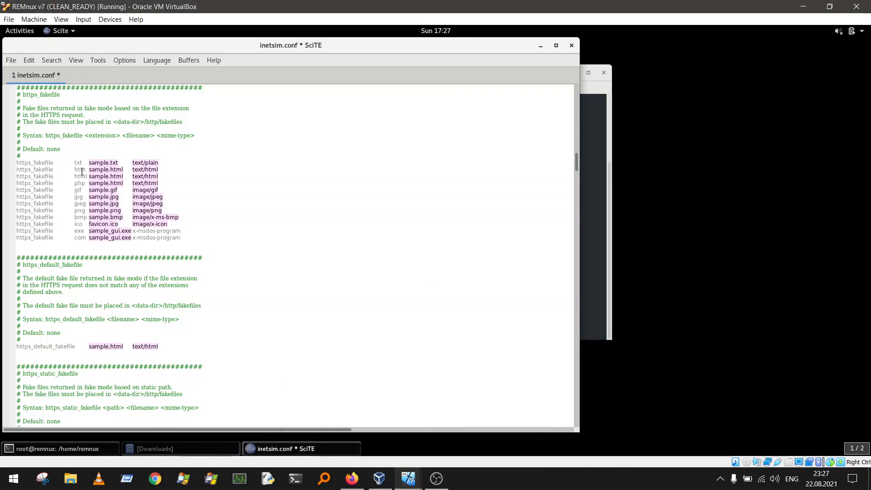
pyautogui.moveTo(116, 54); pyautogui.dragTo(289, 62)
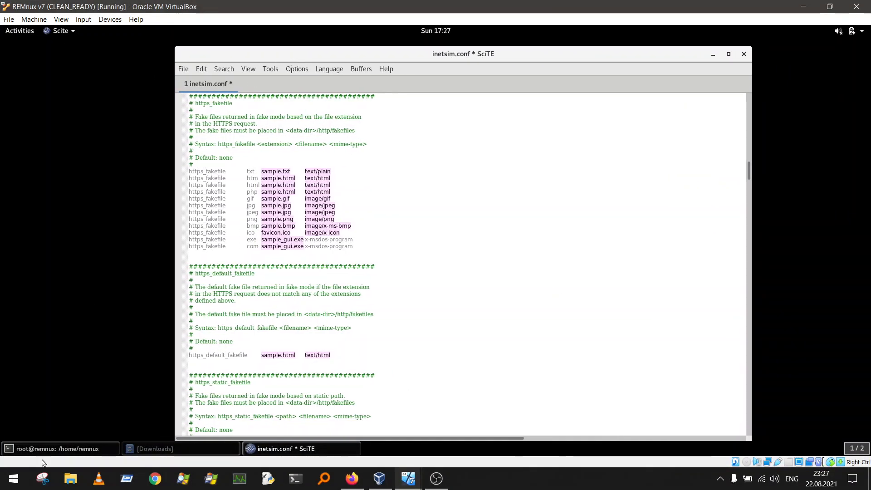
pyautogui.click(182, 448)
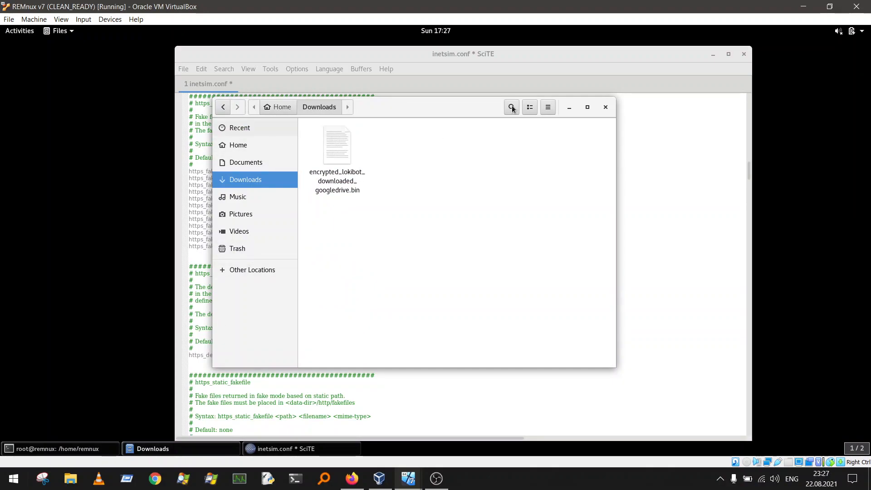
pyautogui.click(569, 107)
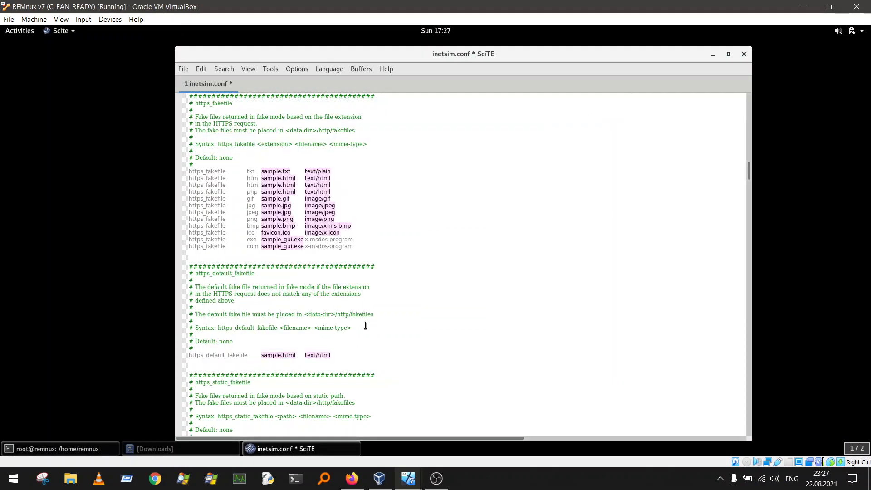
pyautogui.scroll(-1, 375, 313)
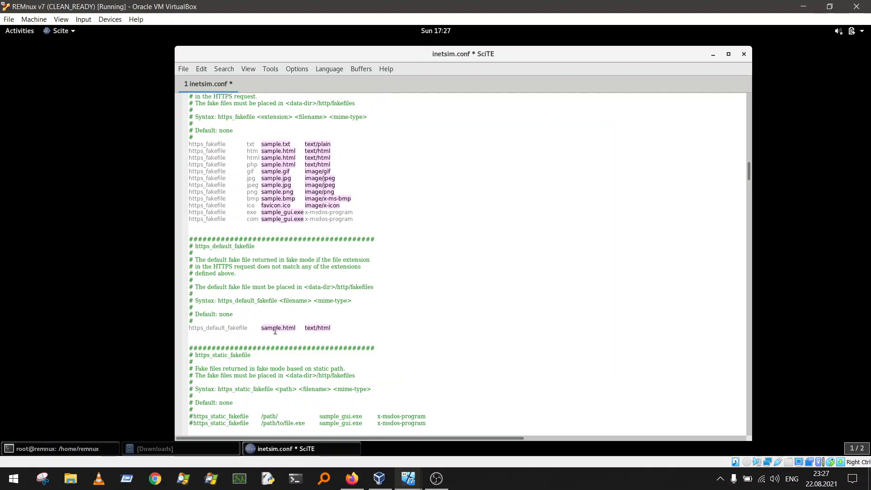
# Step: Switch to Firefox and copy "encrypted_lokibot_downloaded_googledrive.bin application/octet-stream" from the https_default_fakefile line in the Inetsim notes
pyautogui.click(352, 478)
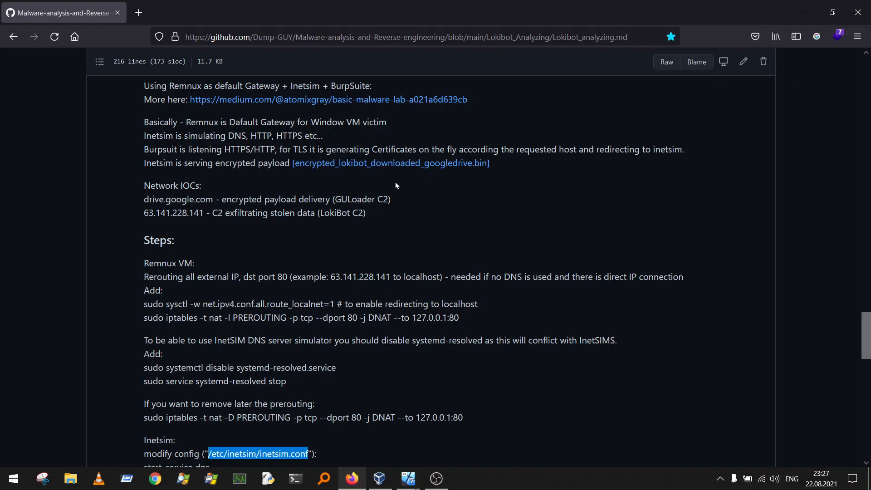
pyautogui.scroll(-6, 371, 325)
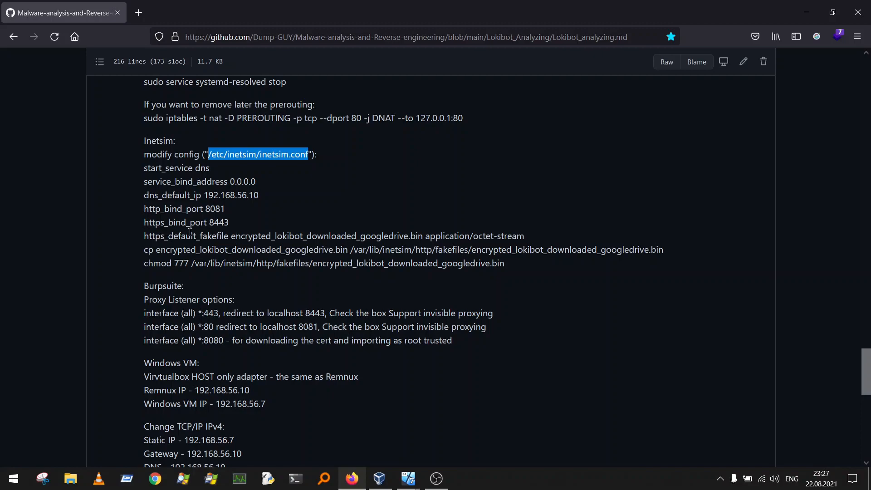
pyautogui.moveTo(231, 235); pyautogui.dragTo(521, 233)
pyautogui.hotkey('ctrl', 'c')
# Step: Return to the REMnux VM and replace the https_default_fakefile value with encrypted_lokibot_downloaded_googledrive.bin and application/octet-stream, separated by a tab
pyautogui.click(408, 478)
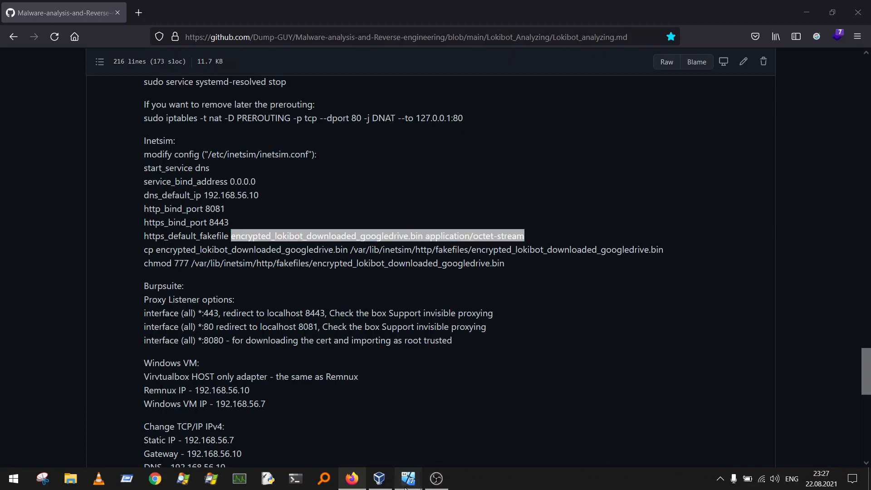
pyautogui.click(465, 433)
pyautogui.moveTo(348, 329); pyautogui.dragTo(260, 327)
pyautogui.press('Delete')
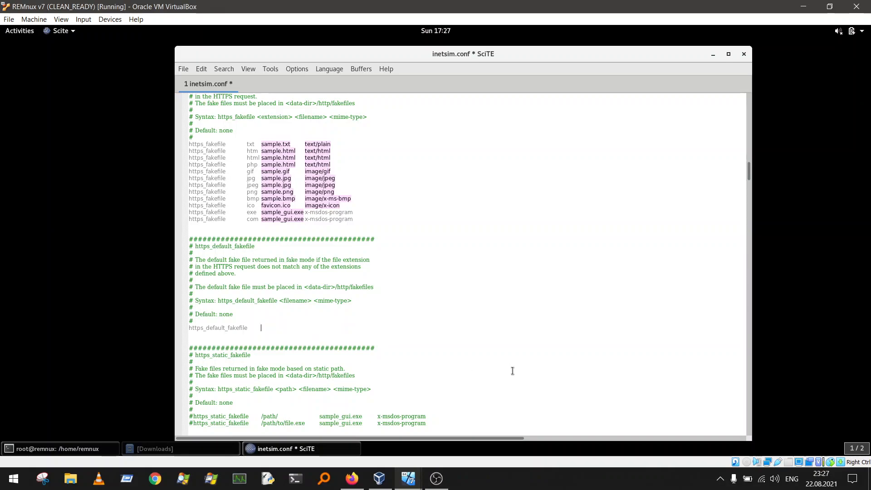
pyautogui.hotkey('ctrl', 'v')
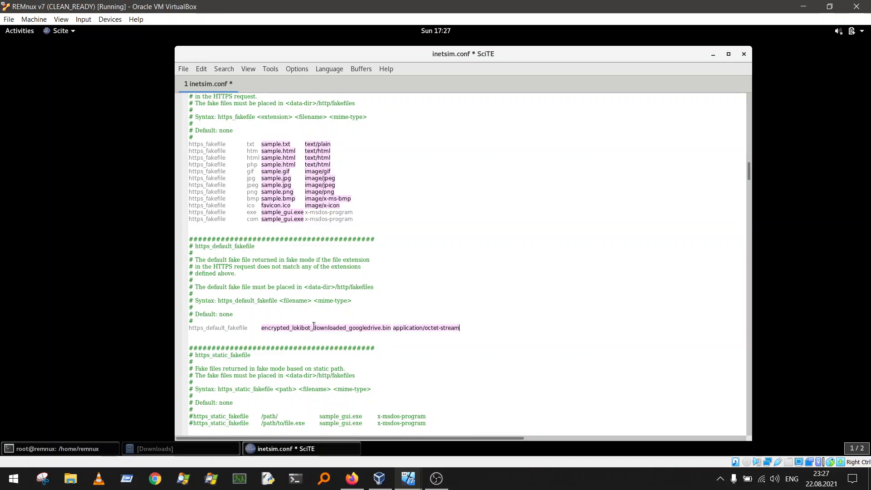
pyautogui.press('Tab')
# Step: Review the https_default_fakefile file name and MIME type, and compare the name with the payload file in Downloads
pyautogui.moveTo(261, 329); pyautogui.dragTo(392, 329)
pyautogui.click(474, 328)
pyautogui.moveTo(474, 328); pyautogui.dragTo(410, 328)
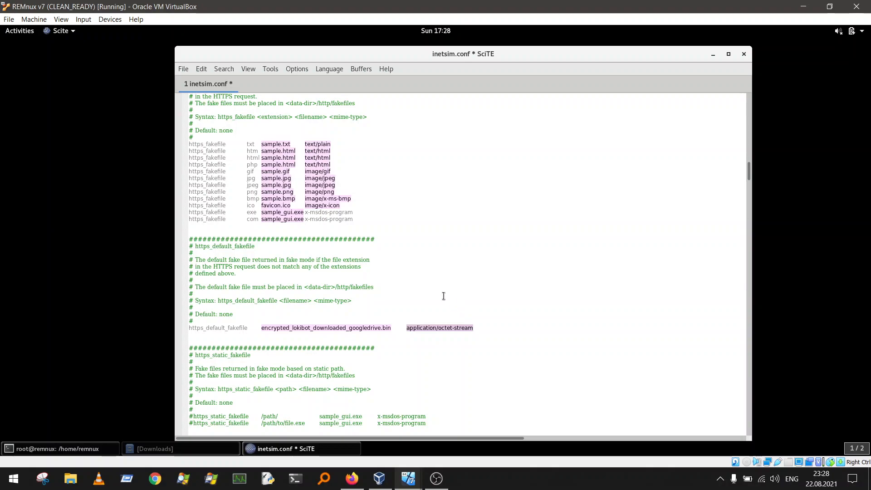
pyautogui.scroll(-5, 493, 267)
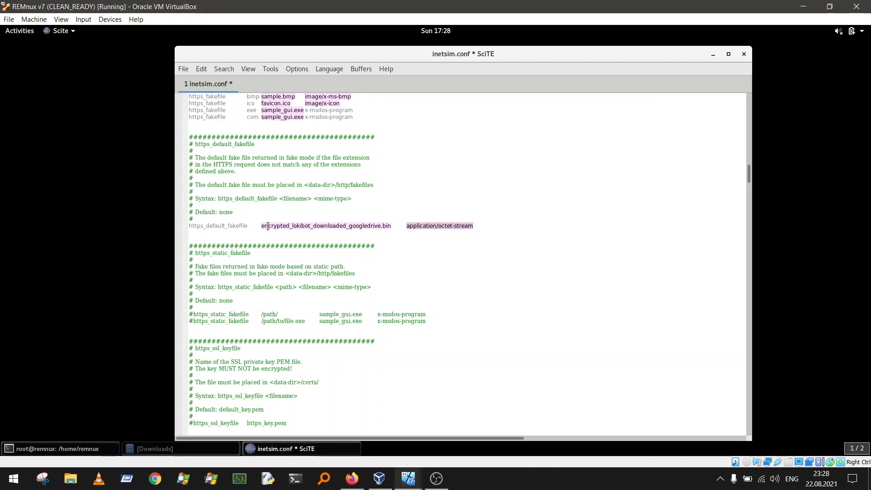
pyautogui.moveTo(258, 227); pyautogui.dragTo(392, 224)
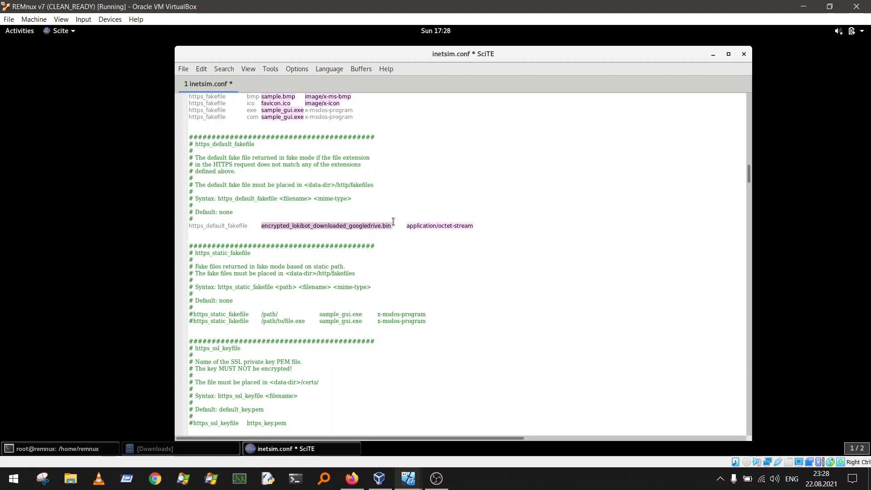
pyautogui.click(142, 449)
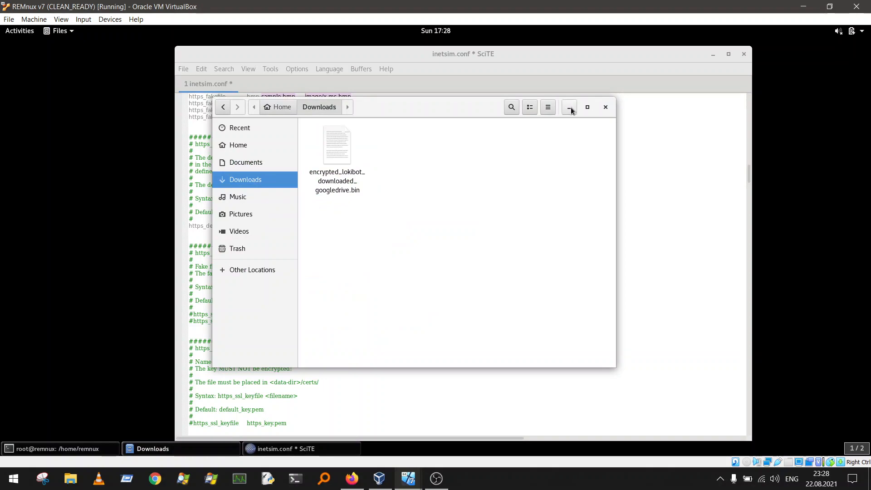
pyautogui.click(569, 107)
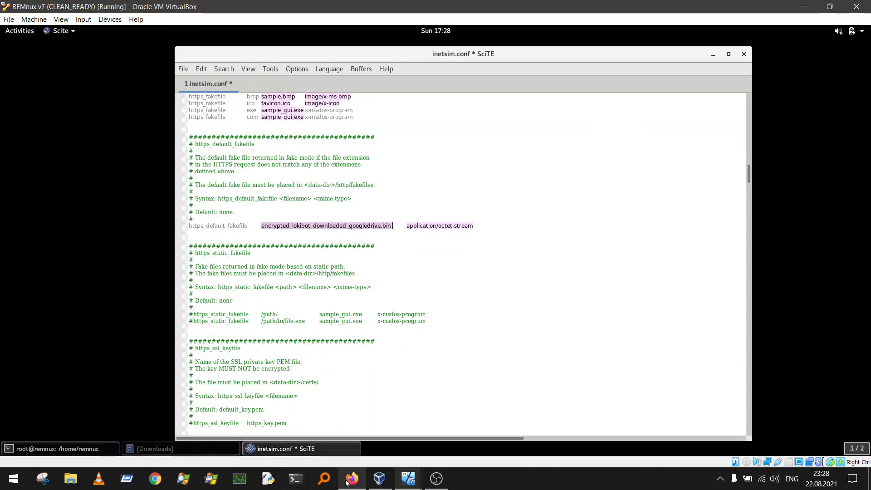
# Step: Switch to Firefox and copy the cp command that places the encrypted payload in /var/lib/inetsim/http/fakefiles
pyautogui.click(350, 479)
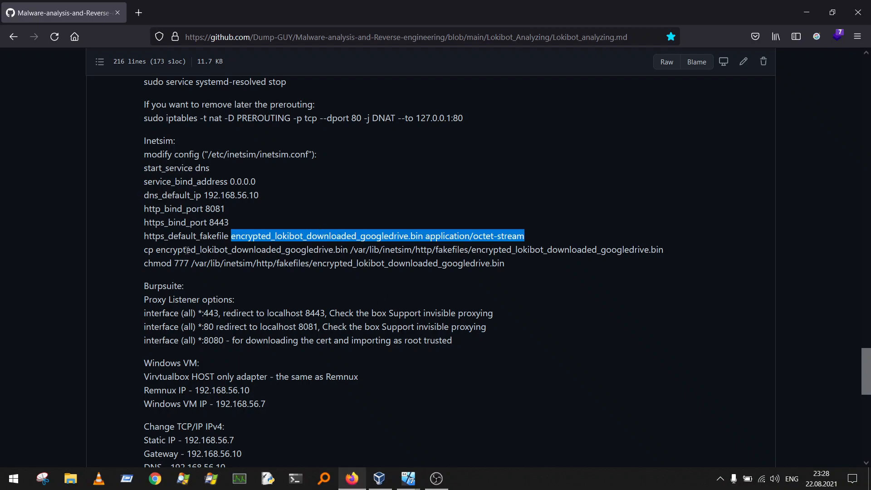
pyautogui.moveTo(351, 249); pyautogui.dragTo(665, 250)
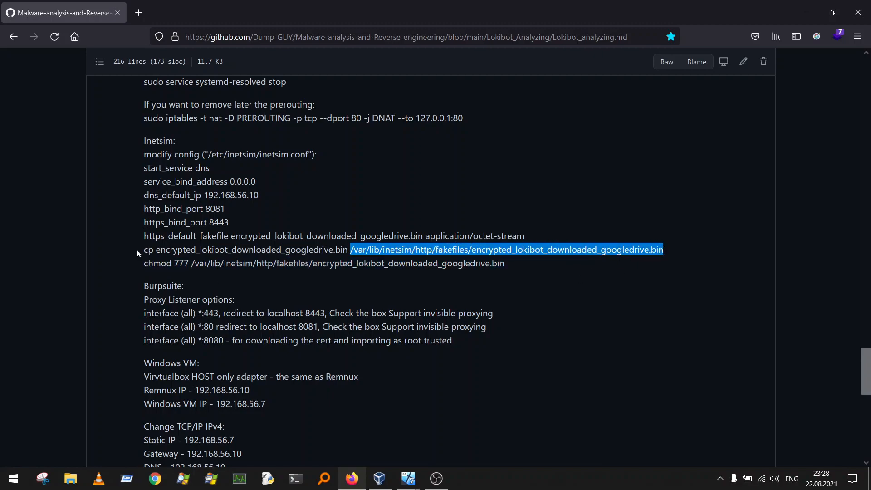
pyautogui.moveTo(143, 249); pyautogui.dragTo(669, 253)
pyautogui.hotkey('ctrl', 'c')
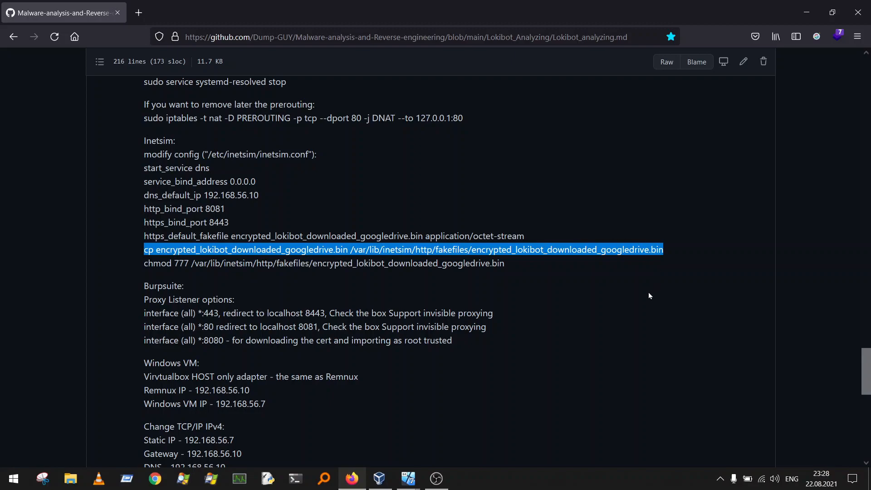
# Step: Return to the REMnux VM, save inetsim.conf, and close the editor after looking back over the edited settings
pyautogui.click(408, 480)
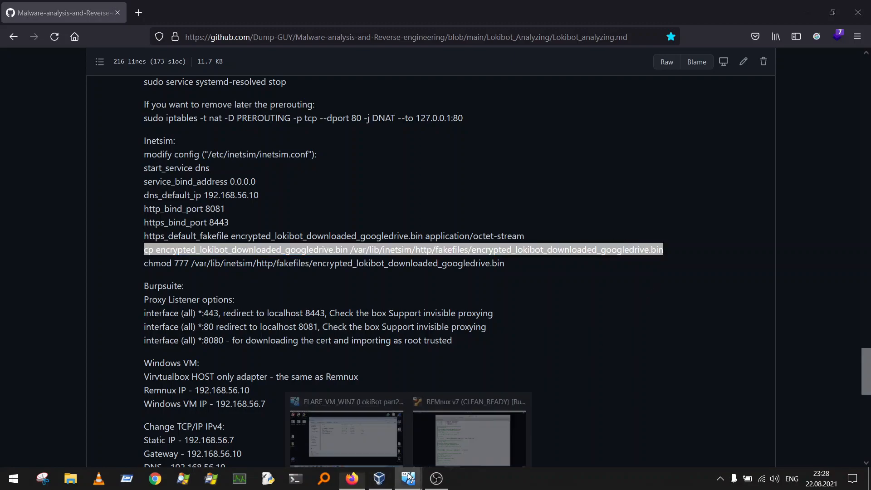
pyautogui.click(498, 415)
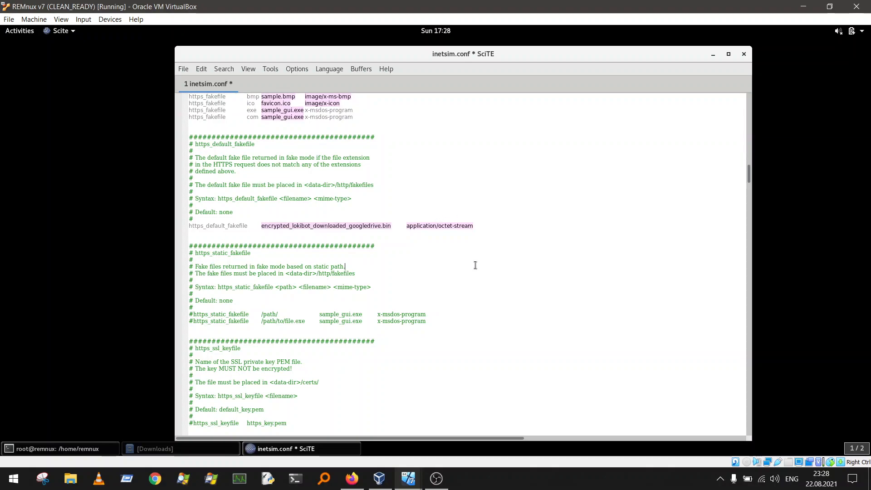
pyautogui.hotkey('ctrl', 's')
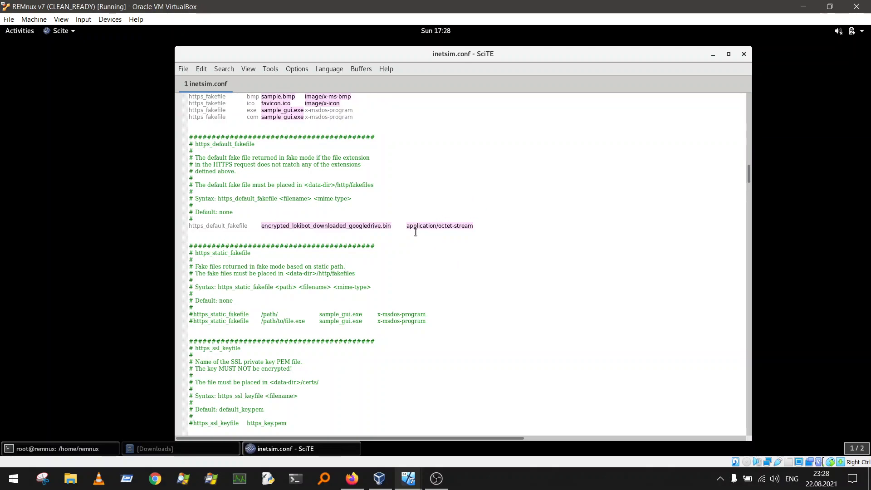
pyautogui.scroll(5, 438, 242)
pyautogui.scroll(7, 368, 261)
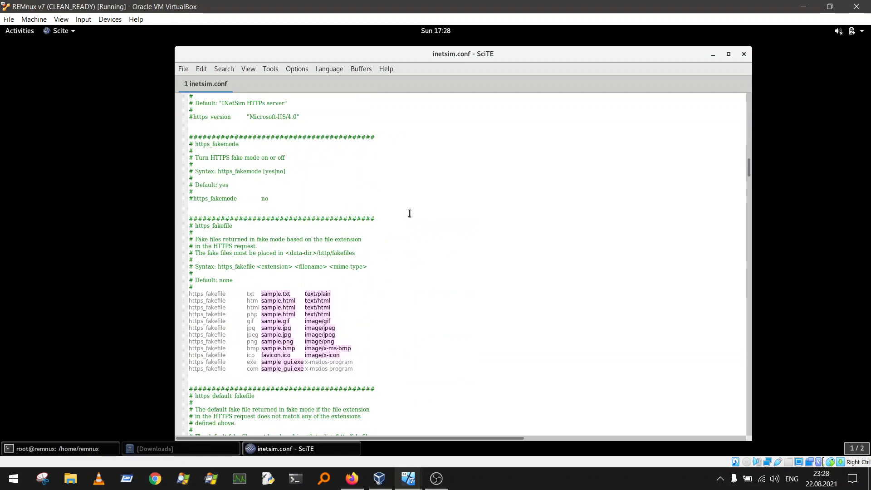
pyautogui.scroll(15, 433, 198)
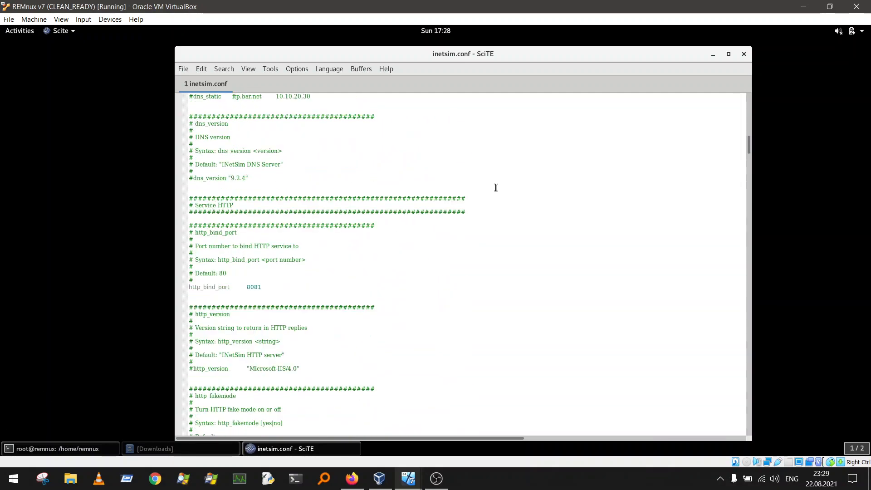
pyautogui.scroll(5, 488, 189)
pyautogui.click(744, 54)
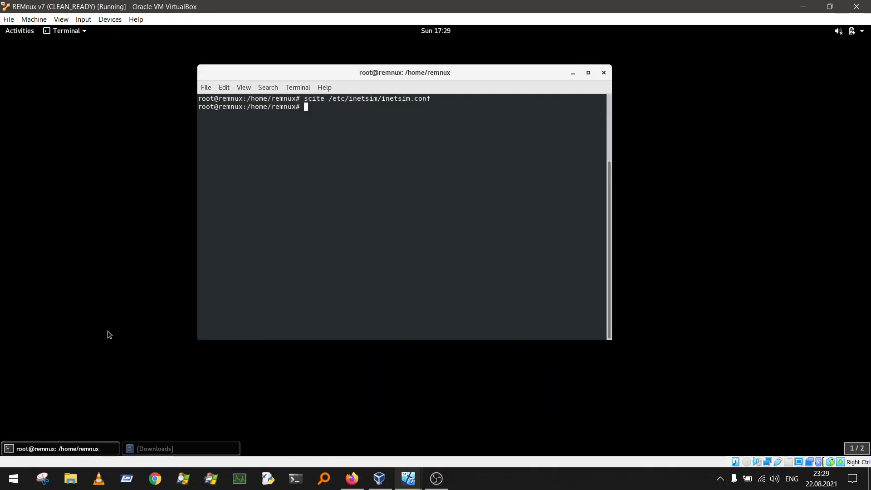
# Step: Open a terminal in the Downloads folder and switch to root with sudo su
pyautogui.click(151, 444)
pyautogui.rightClick(464, 209)
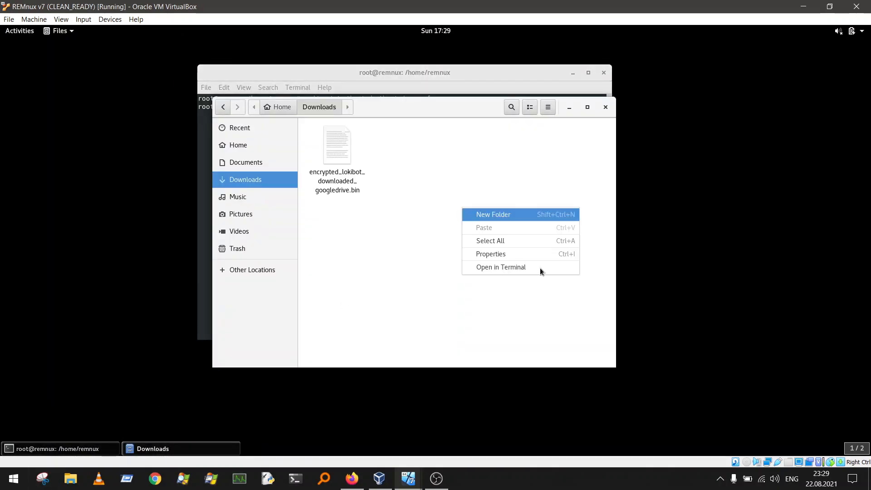
pyautogui.click(511, 268)
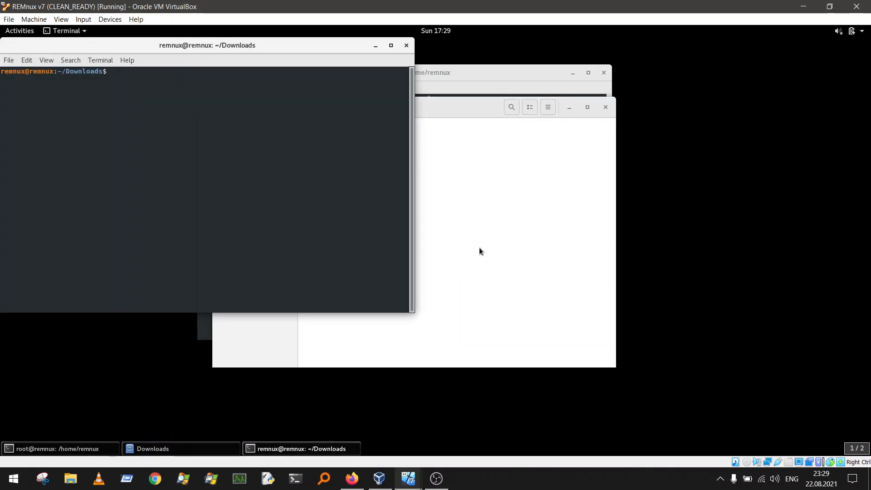
pyautogui.write('sudo su')
pyautogui.press('Return')
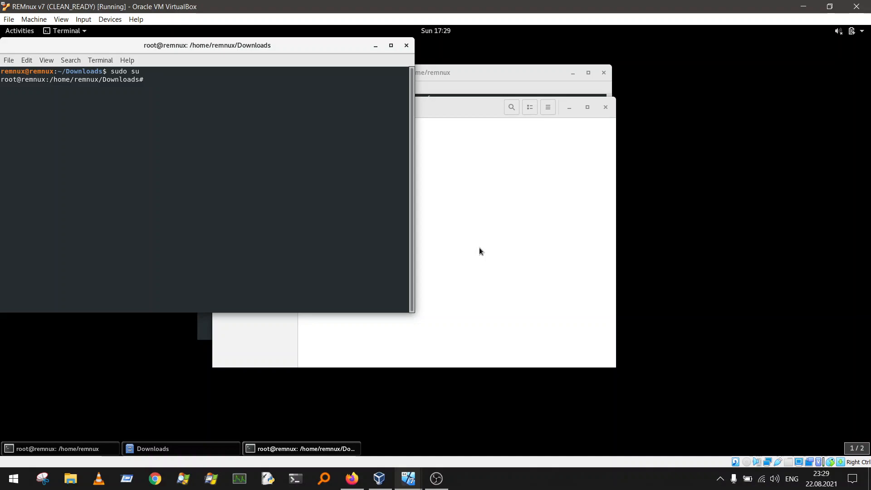
# Step: Run the copied cp command to copy encrypted_lokibot_downloaded_googledrive.bin into /var/lib/inetsim/http/fakefiles under the same name
pyautogui.rightClick(114, 213)
pyautogui.click(157, 247)
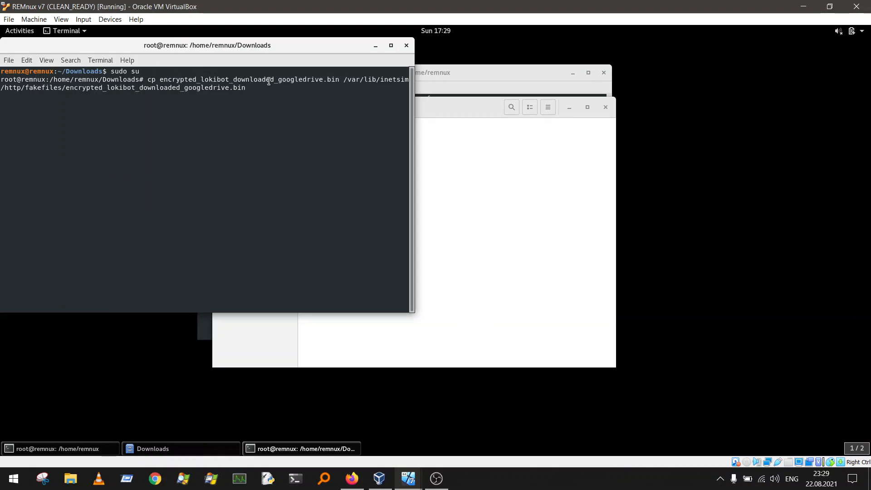
pyautogui.click(453, 140)
pyautogui.click(289, 47)
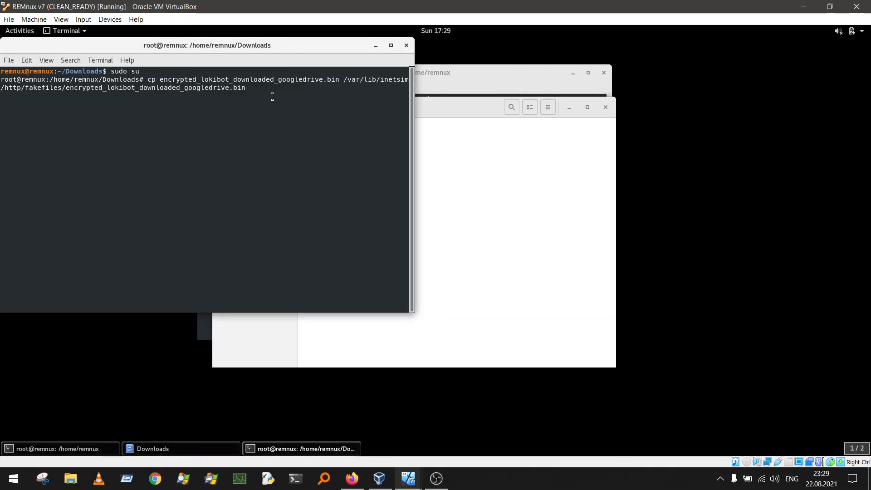
pyautogui.press('Return')
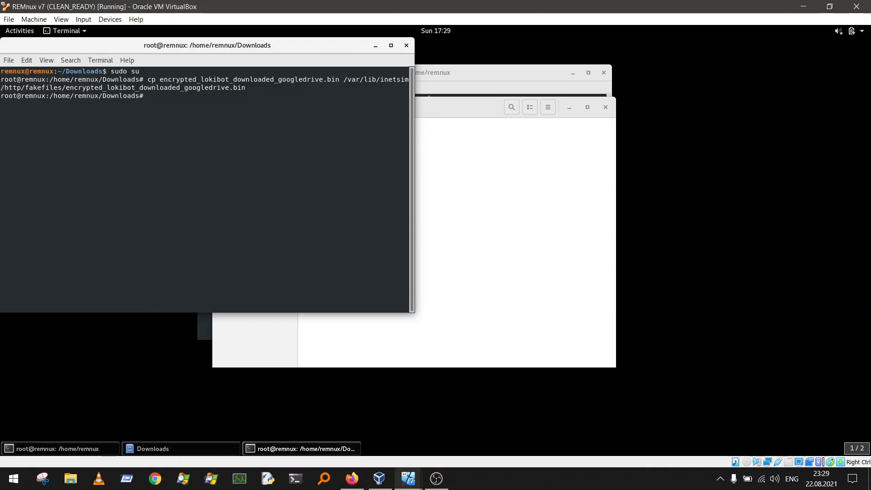
# Step: Switch to Firefox and copy the chmod 777 command for the payload in /var/lib/inetsim/http/fakefiles
pyautogui.click(352, 480)
pyautogui.moveTo(147, 264); pyautogui.dragTo(498, 266)
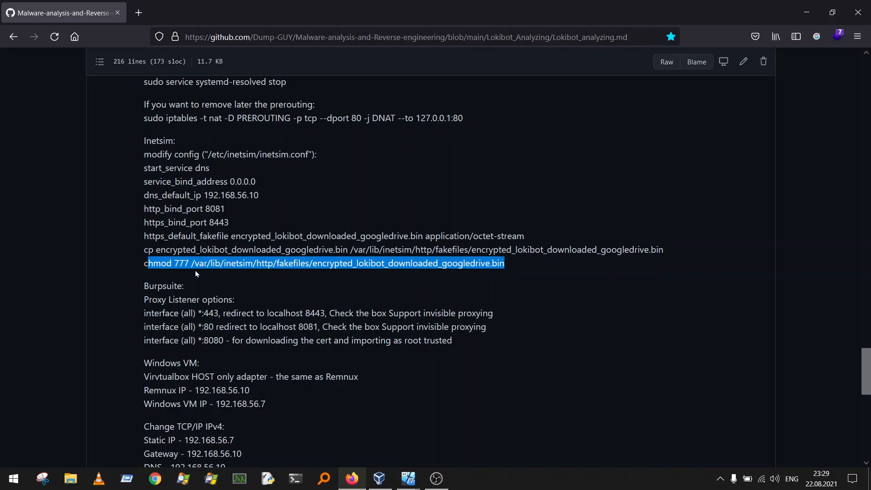
pyautogui.click(158, 267)
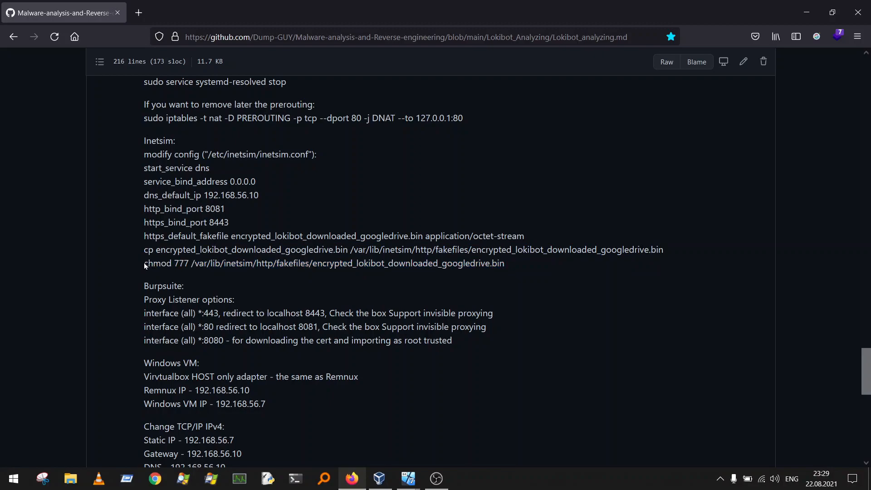
pyautogui.moveTo(144, 262); pyautogui.dragTo(505, 265)
pyautogui.hotkey('ctrl', 'c')
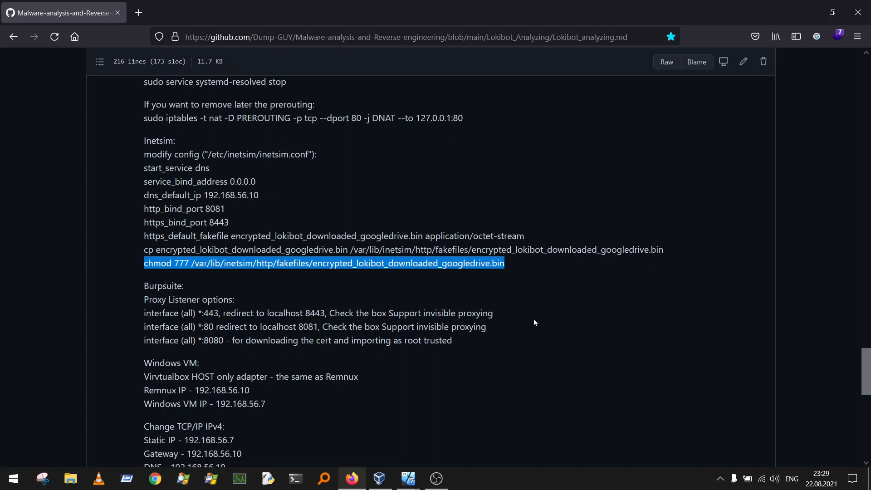
# Step: Return to the REMnux VM and run chmod 777 on /var/lib/inetsim/http/fakefiles/encrypted_lokibot_downloaded_googledrive.bin in the root terminal
pyautogui.click(408, 478)
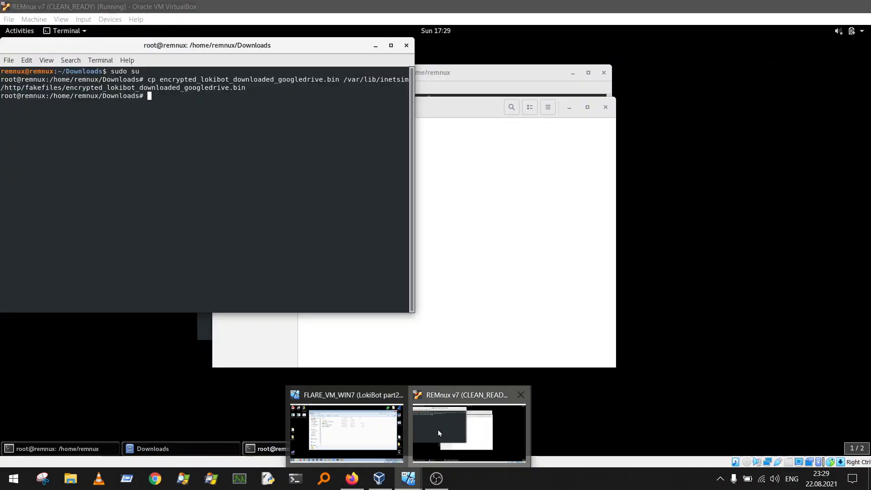
pyautogui.click(437, 429)
pyautogui.rightClick(175, 141)
pyautogui.click(215, 170)
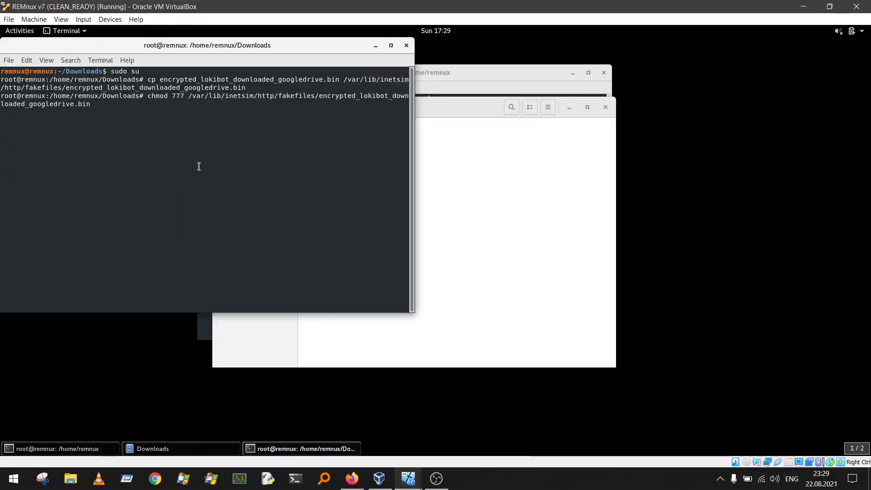
pyautogui.press('Return')
# Step: Clear and close the Downloads terminal, and close the Downloads file manager window
pyautogui.write('clear')
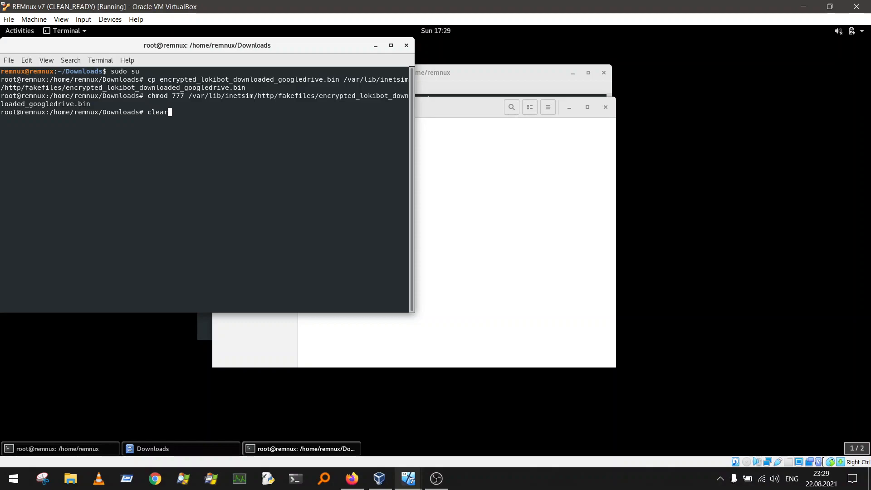
pyautogui.press('Return')
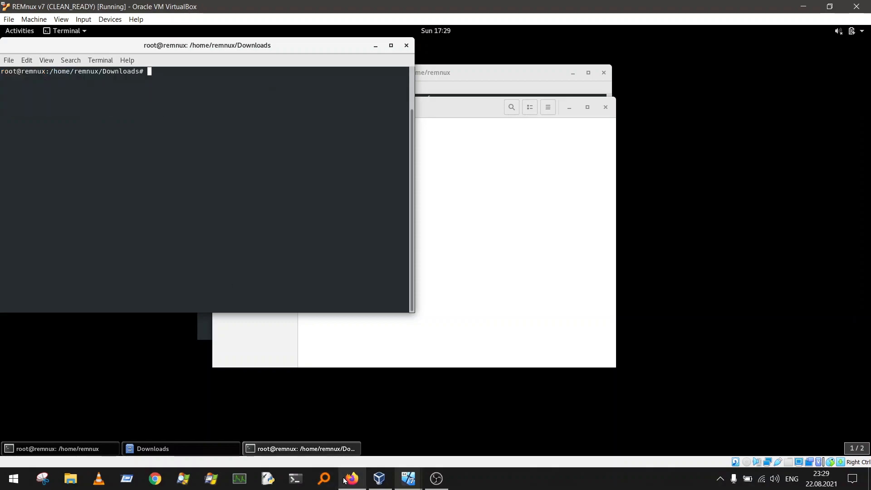
pyautogui.click(407, 46)
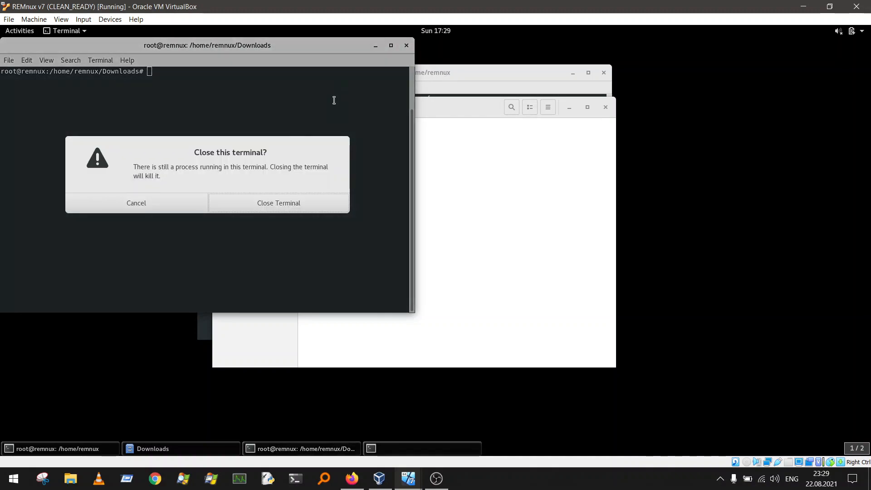
pyautogui.click(279, 205)
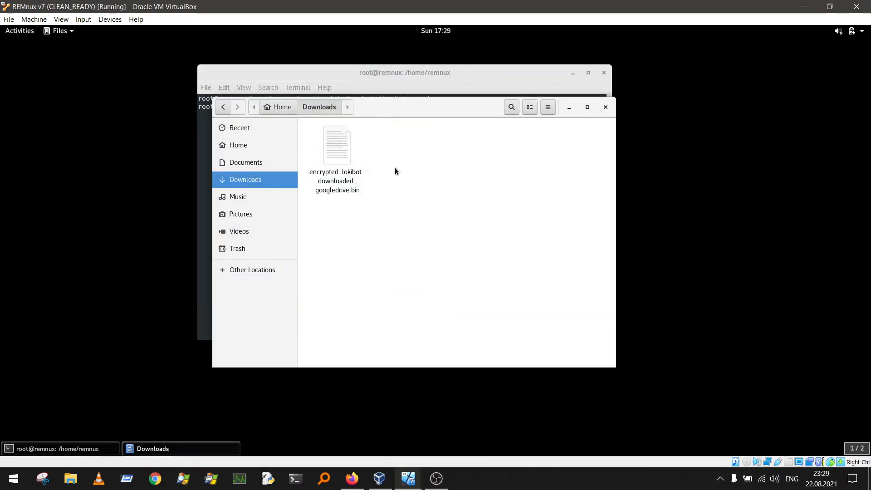
pyautogui.click(605, 107)
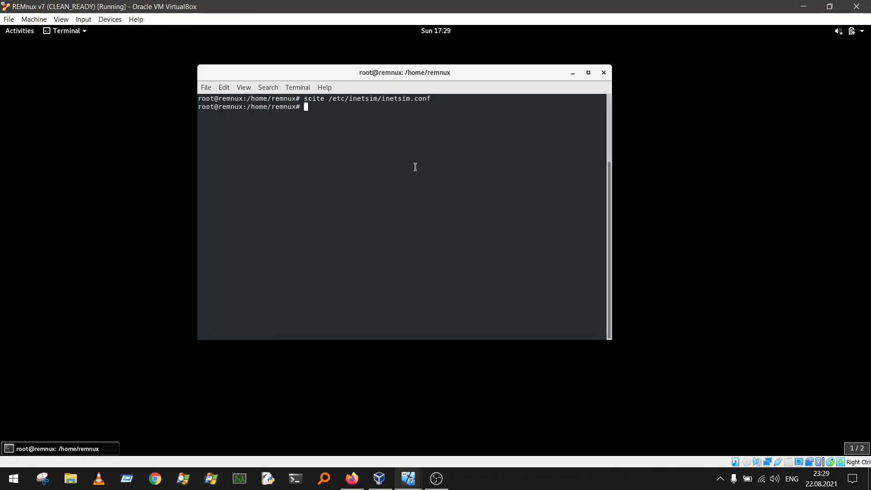
# Step: Clear the root terminal in the REMnux VM, run "burpsuite &", and dismiss the JRE version warning
pyautogui.write('clear')
pyautogui.press('Return')
pyautogui.click(352, 478)
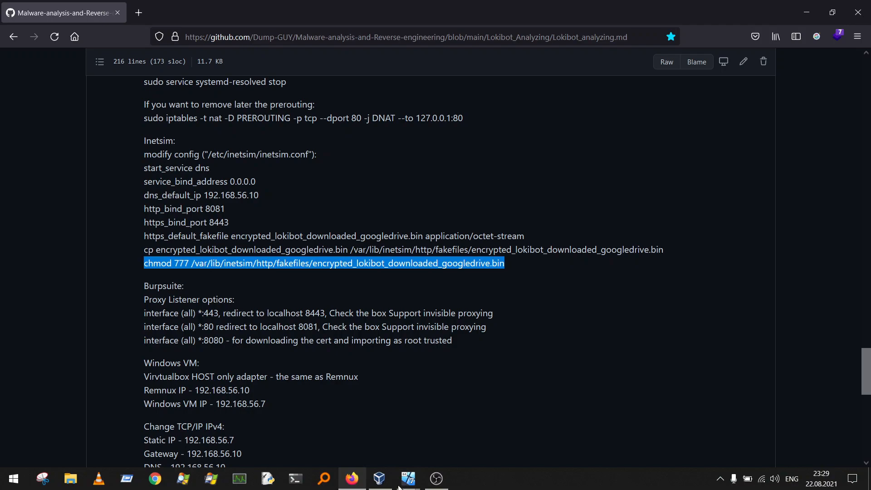
pyautogui.click(379, 479)
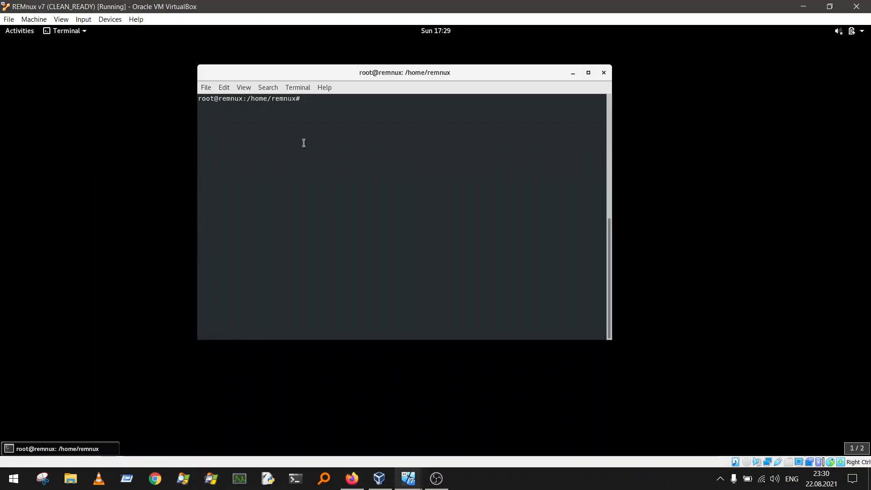
pyautogui.write('burpsuite &')
pyautogui.press('Return')
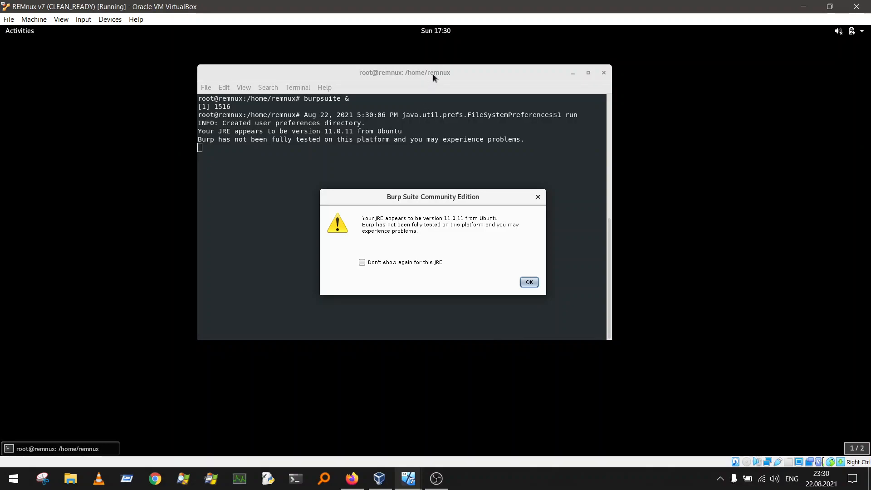
pyautogui.click(528, 283)
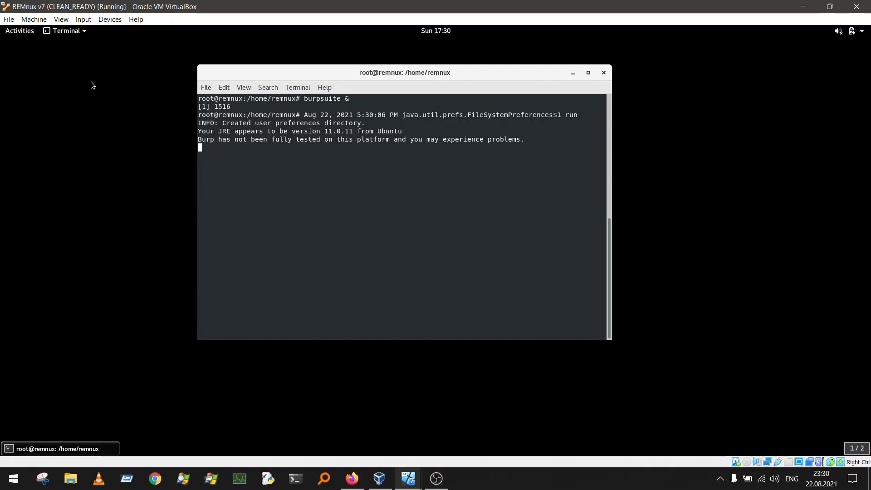
# Step: Switch to Firefox and review the Burpsuite proxy listener options in the GitHub notes, including the invisible proxying setting
pyautogui.click(353, 478)
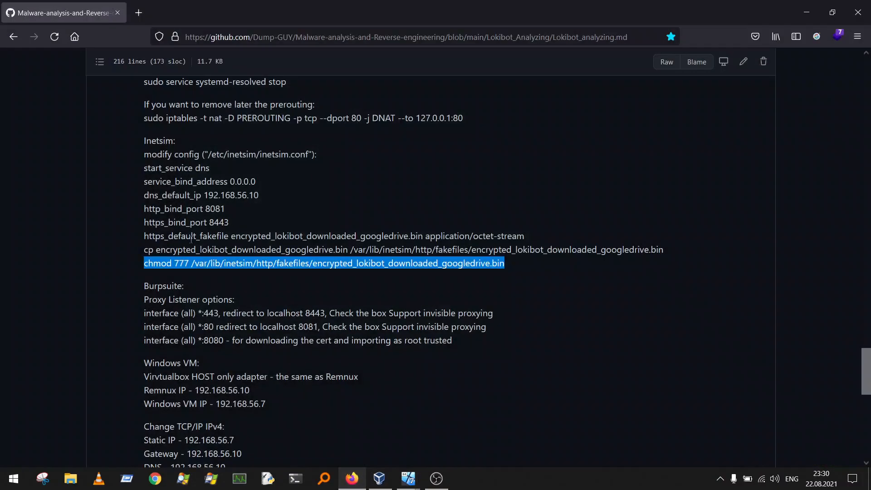
pyautogui.click(146, 300)
pyautogui.moveTo(144, 301); pyautogui.dragTo(245, 297)
pyautogui.moveTo(145, 313); pyautogui.dragTo(469, 341)
pyautogui.click(469, 342)
pyautogui.moveTo(330, 313); pyautogui.dragTo(493, 307)
pyautogui.click(498, 312)
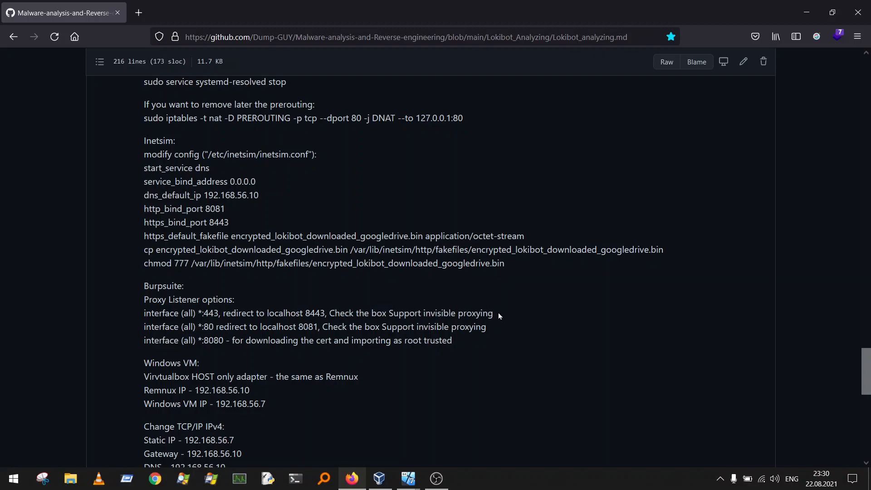
# Step: In the REMnux VM, accept Burp Suite's terms, start a temporary project with Burp defaults, dismiss the update notice and maximize the window
pyautogui.moveTo(408, 478)
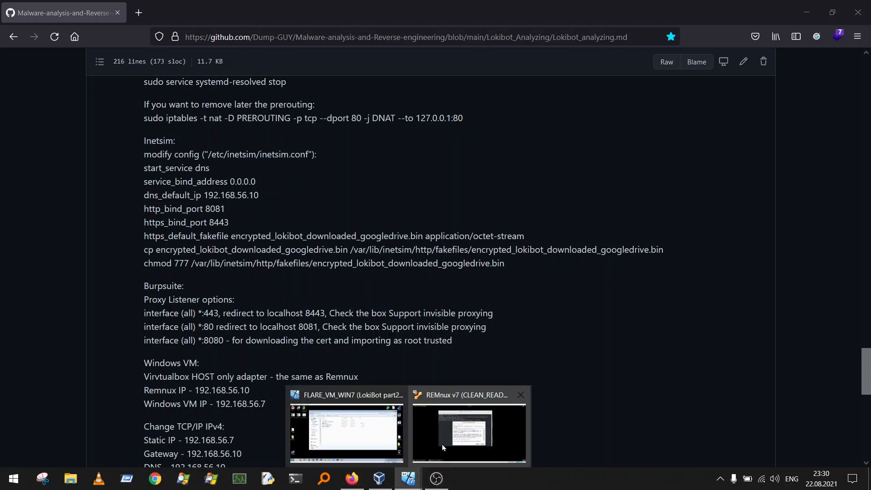
pyautogui.click(442, 444)
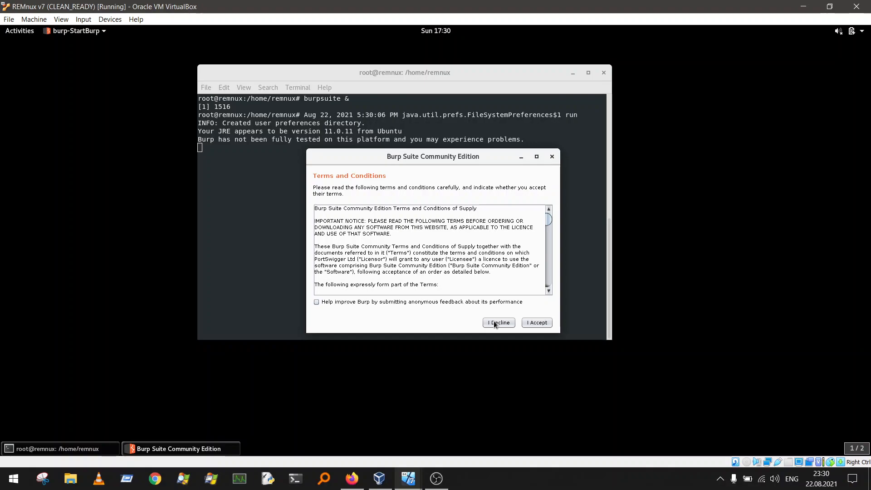
pyautogui.click(537, 323)
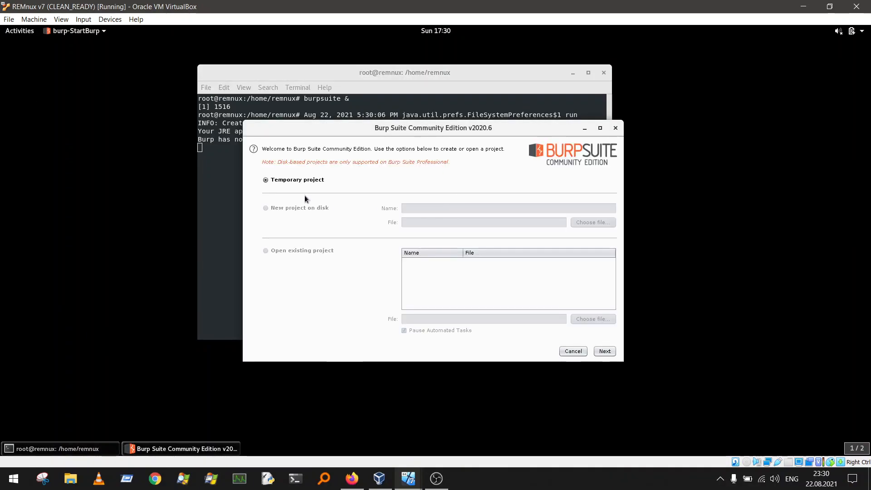
pyautogui.click(605, 350)
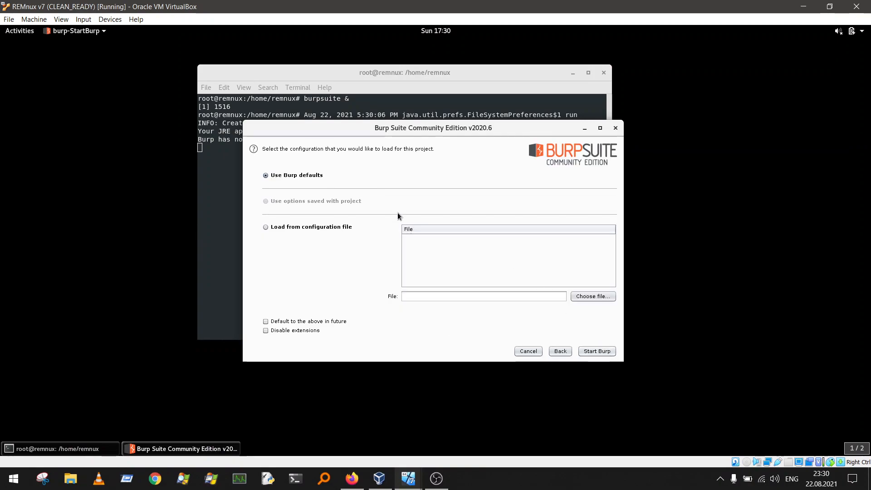
pyautogui.click(596, 352)
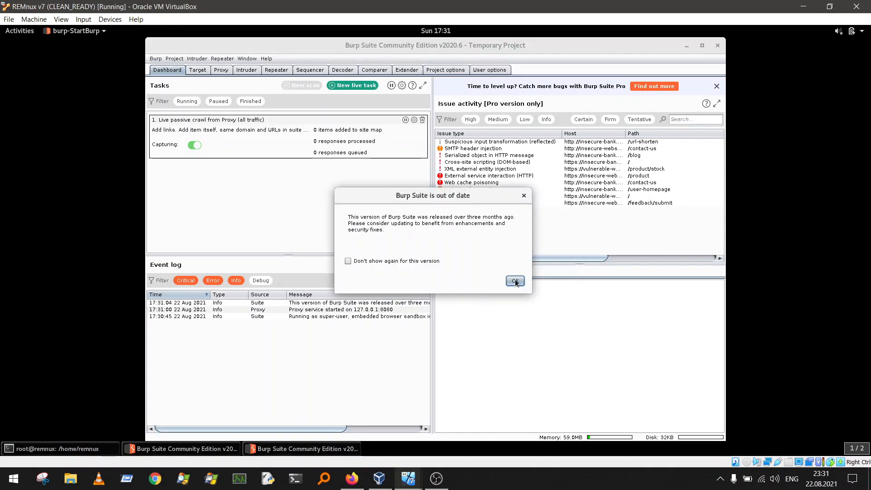
pyautogui.click(515, 281)
pyautogui.click(702, 45)
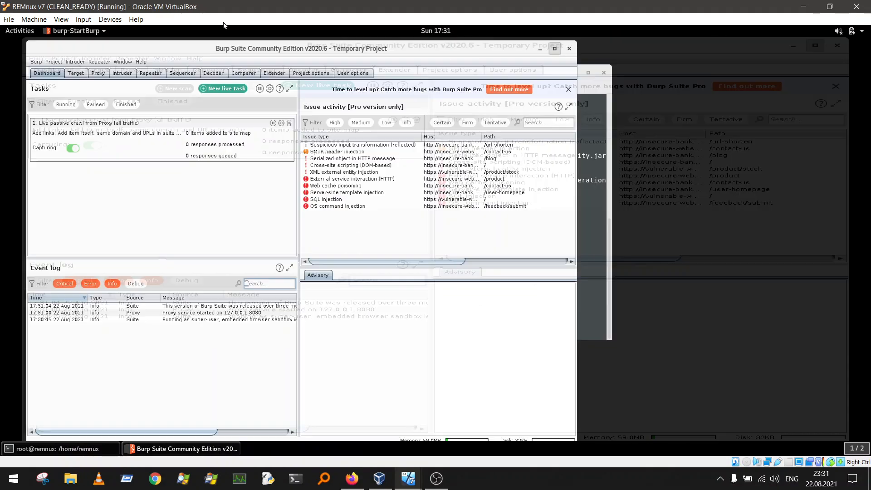
# Step: Open Burp's proxy options and remove the default 127.0.0.1:8080 listener
pyautogui.click(75, 70)
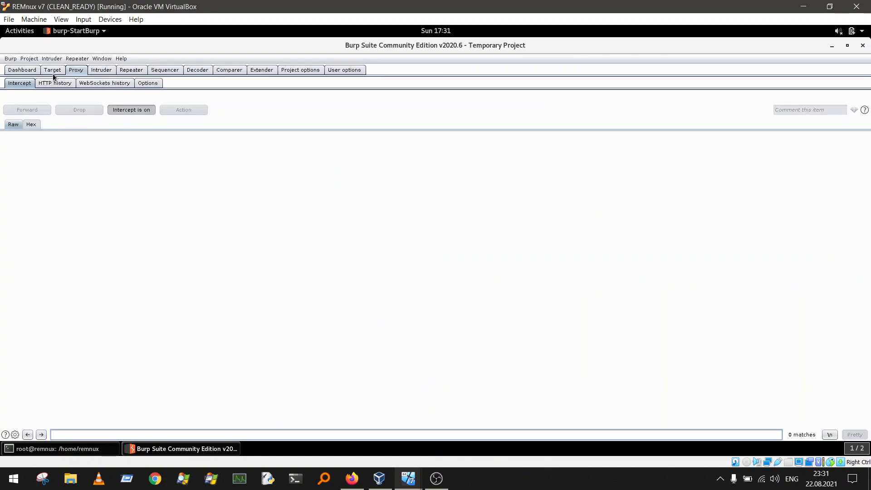
pyautogui.click(148, 83)
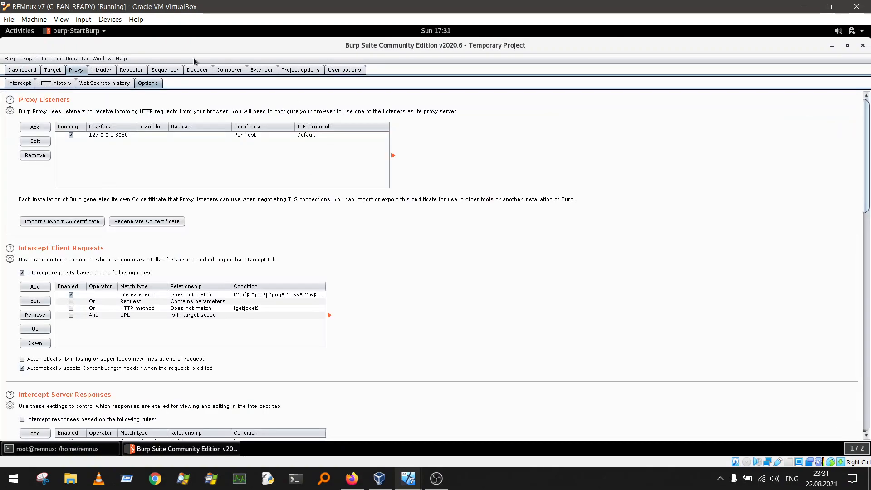
pyautogui.click(111, 135)
pyautogui.click(41, 158)
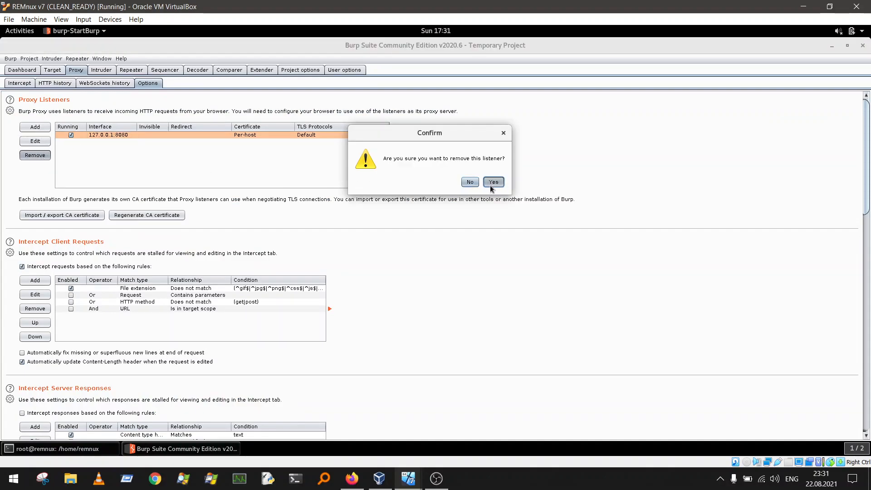
pyautogui.click(491, 182)
# Step: Start a new proxy listener bound to port 443 on all interfaces
pyautogui.click(39, 129)
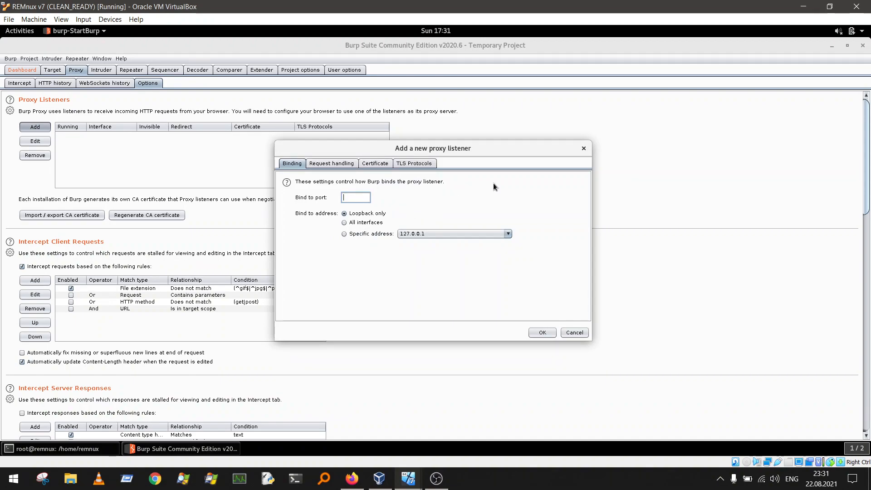
pyautogui.write('443')
pyautogui.click(364, 224)
# Step: Redirect the new listener to localhost port 8443 with invisible proxying support, and confirm adding it on all interfaces
pyautogui.click(328, 164)
pyautogui.click(356, 199)
pyautogui.write('lo')
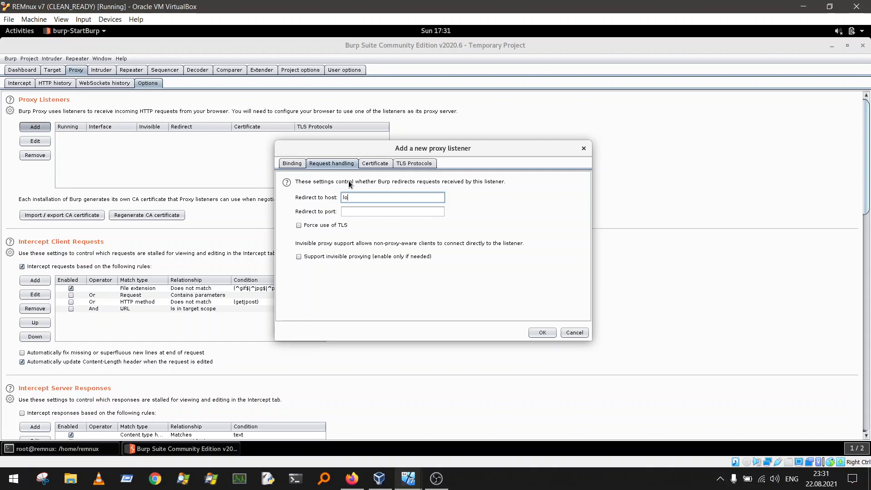
pyautogui.write('calhost')
pyautogui.click(397, 212)
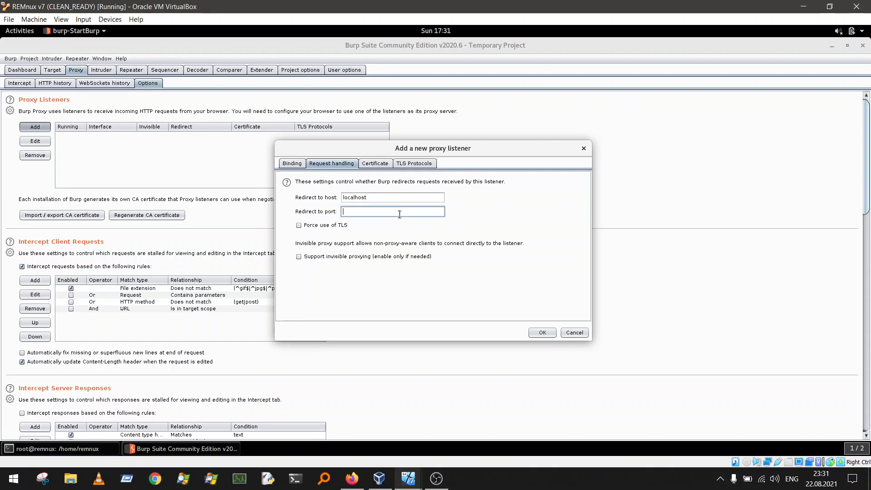
pyautogui.write('8443')
pyautogui.click(310, 257)
pyautogui.click(376, 164)
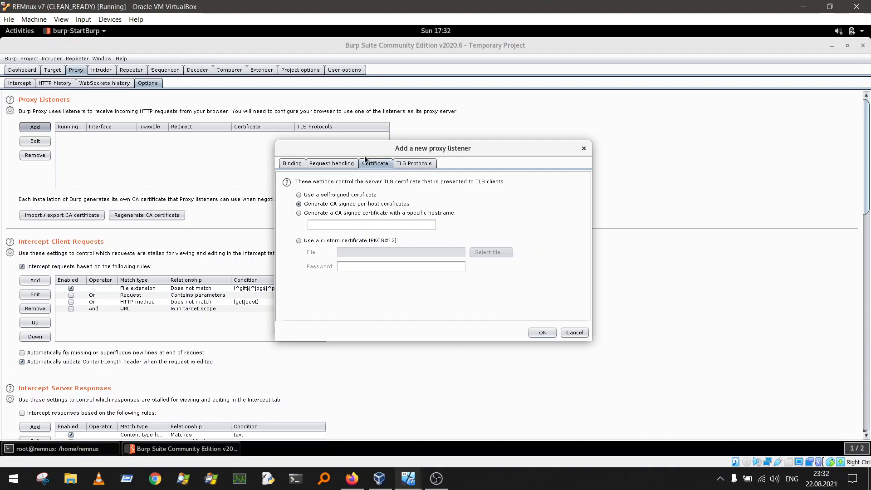
pyautogui.click(336, 165)
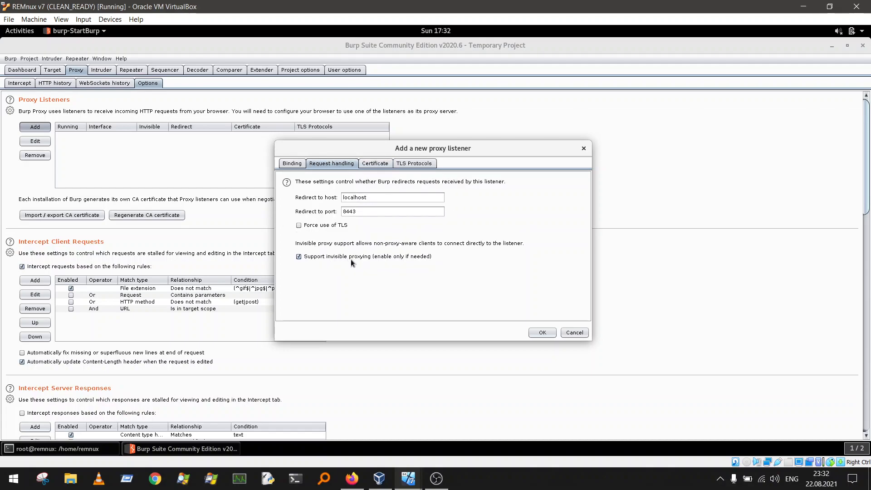
pyautogui.click(542, 333)
pyautogui.click(504, 264)
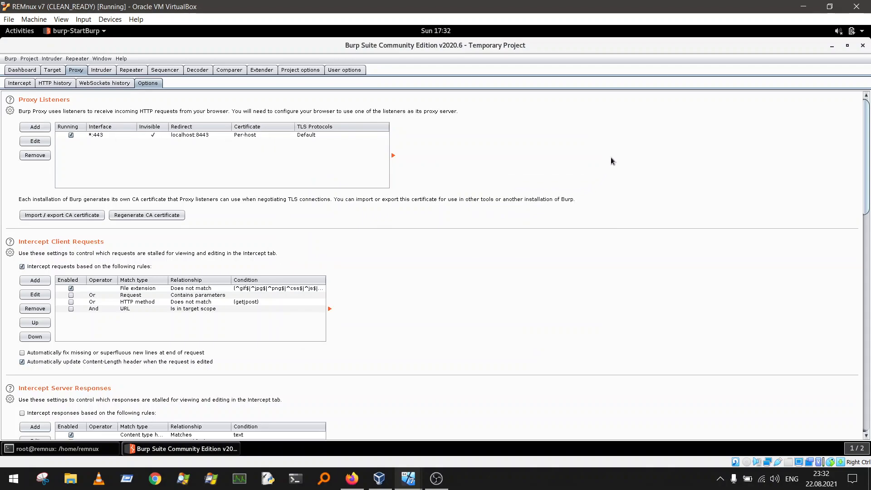
# Step: Switch to the FLARE Windows VM, examine its LAN proxy server settings, and close Internet Properties without saving changes
pyautogui.click(357, 478)
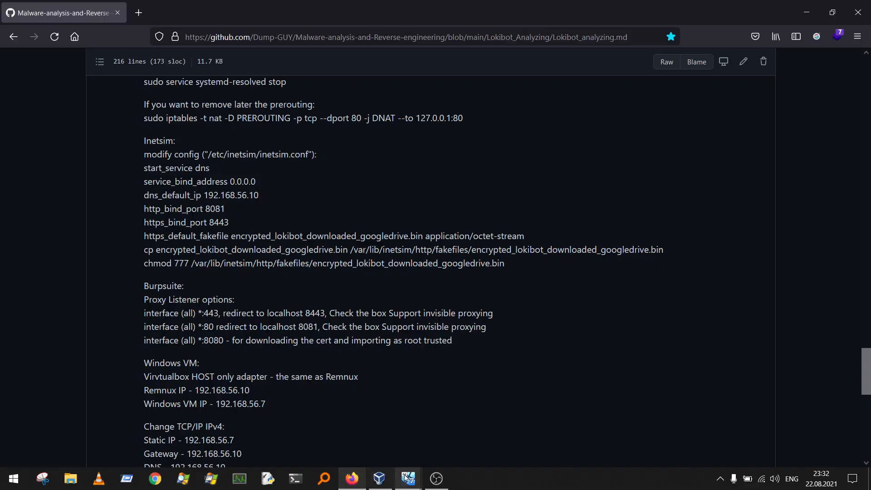
pyautogui.moveTo(379, 478)
pyautogui.click(344, 431)
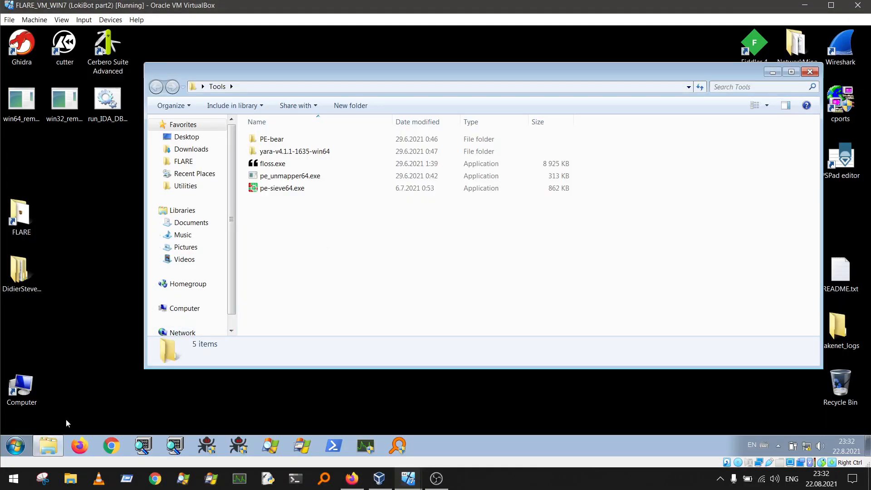
pyautogui.click(15, 446)
pyautogui.write('proxy')
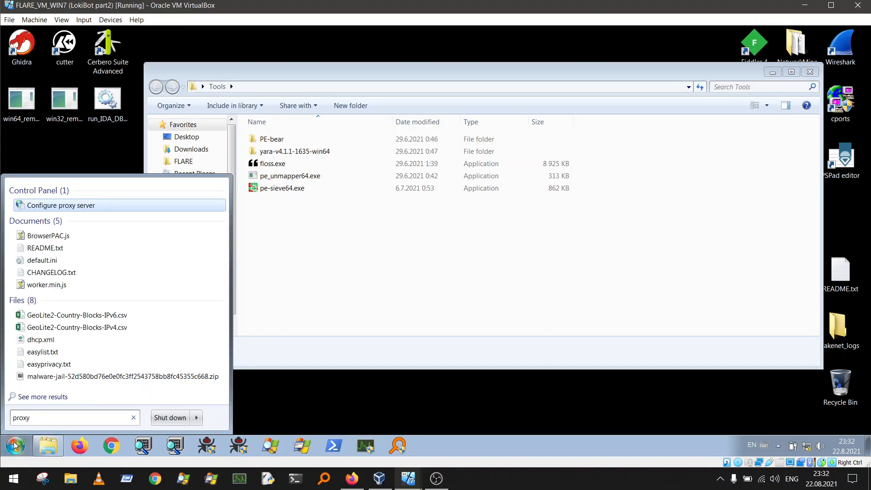
pyautogui.press('Return')
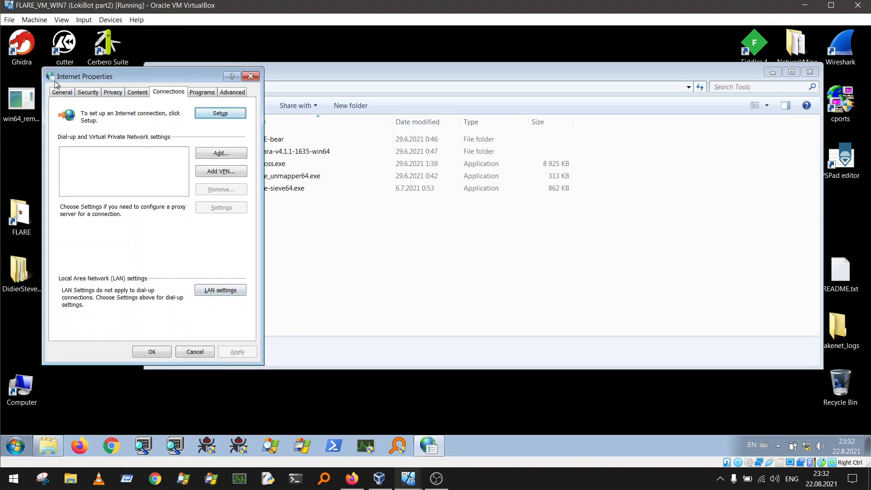
pyautogui.click(202, 294)
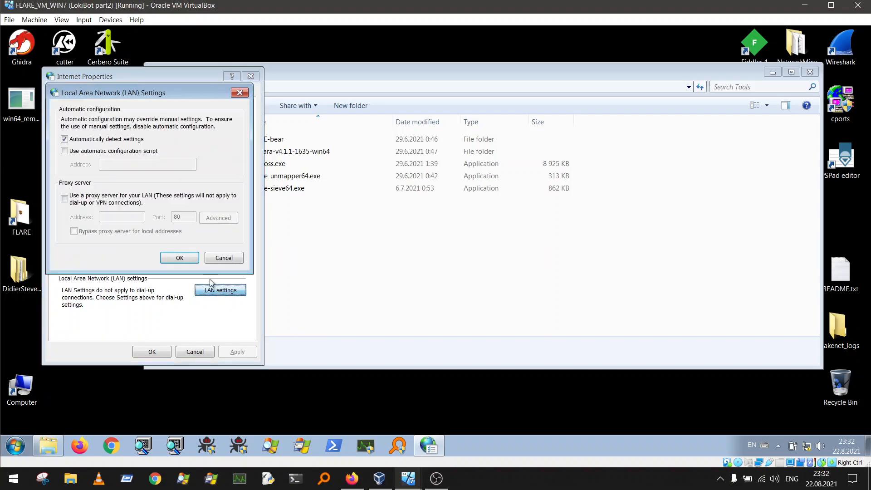
pyautogui.click(75, 199)
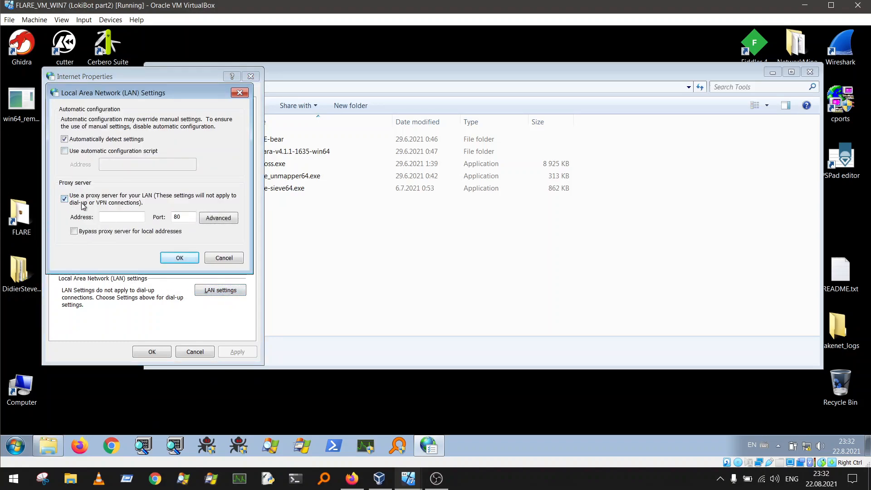
pyautogui.click(95, 200)
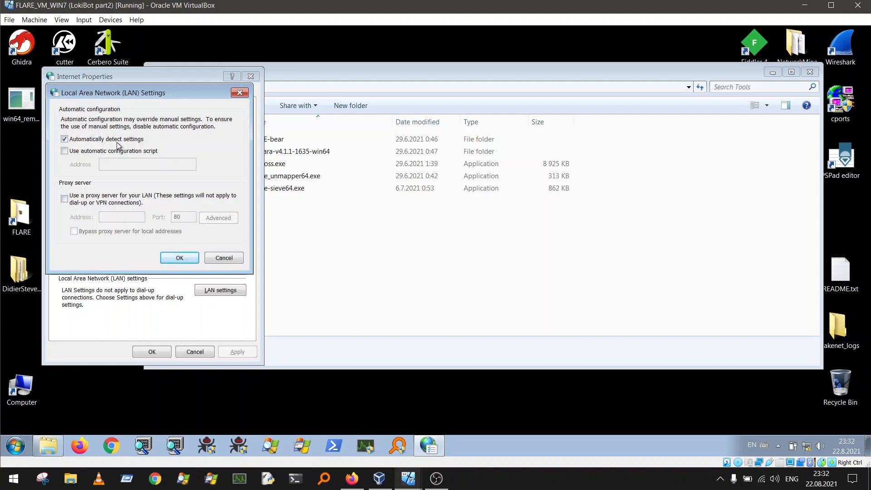
pyautogui.click(228, 259)
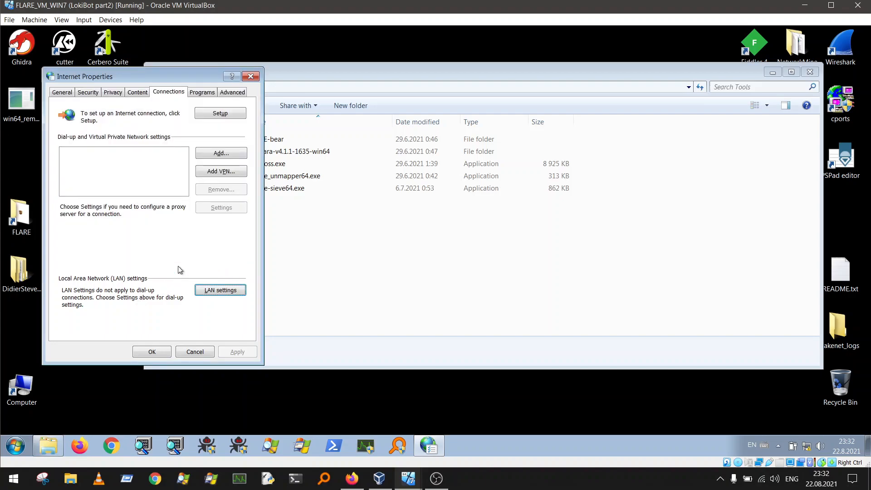
pyautogui.click(253, 80)
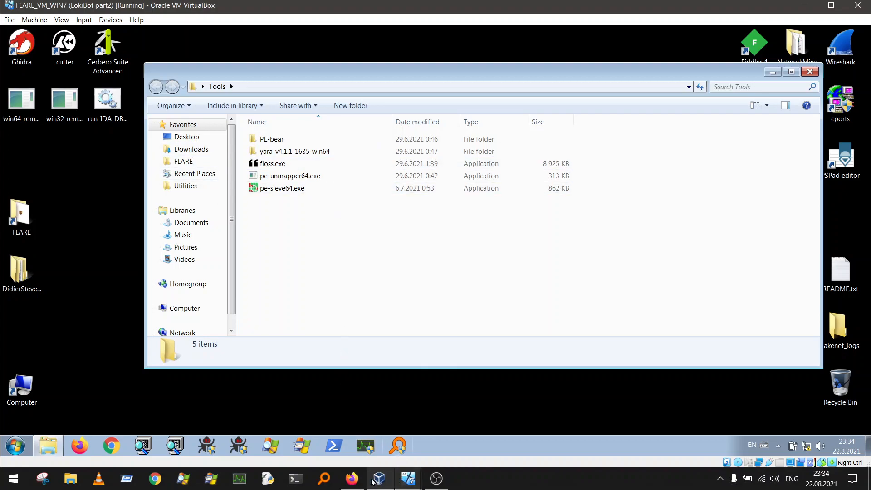
# Step: Revisit the REMnux VM and GitHub notes, then move the FLARE VM's Tools window down to show the Fiddler 4 desktop shortcut
pyautogui.moveTo(401, 482)
pyautogui.click(437, 446)
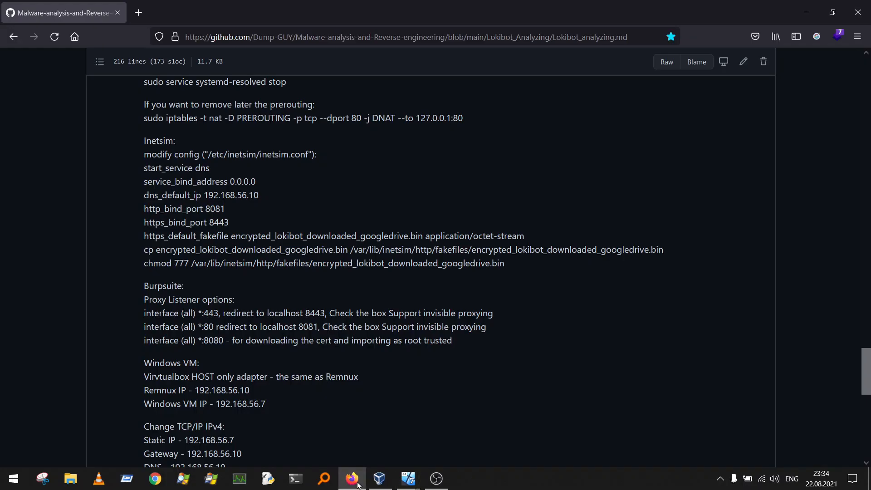
pyautogui.click(352, 478)
pyautogui.moveTo(380, 480)
pyautogui.click(347, 424)
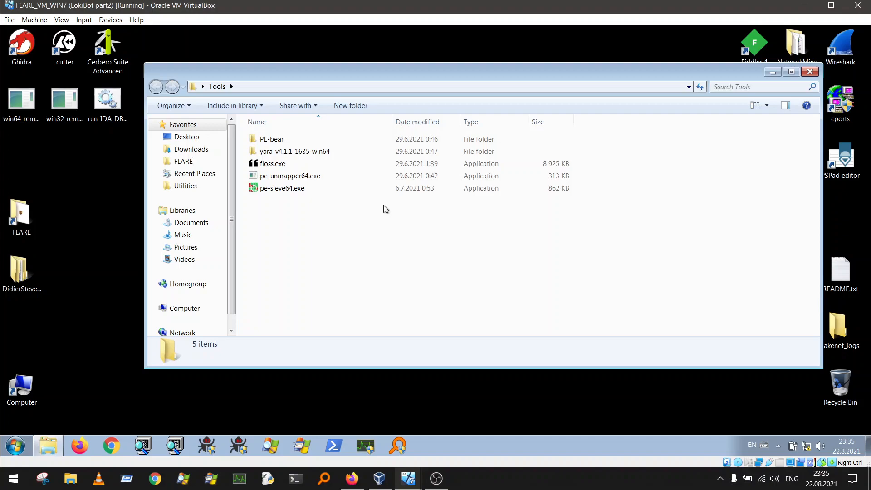
pyautogui.moveTo(602, 76); pyautogui.dragTo(599, 120)
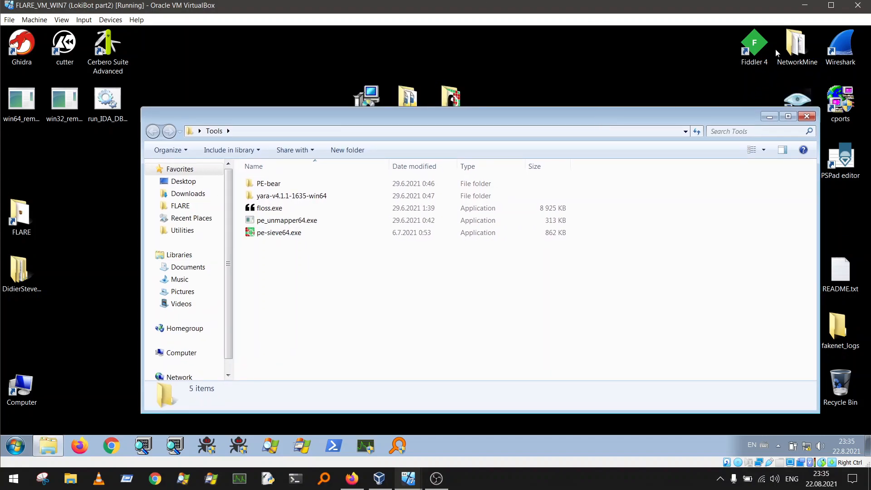
pyautogui.doubleClick(753, 45)
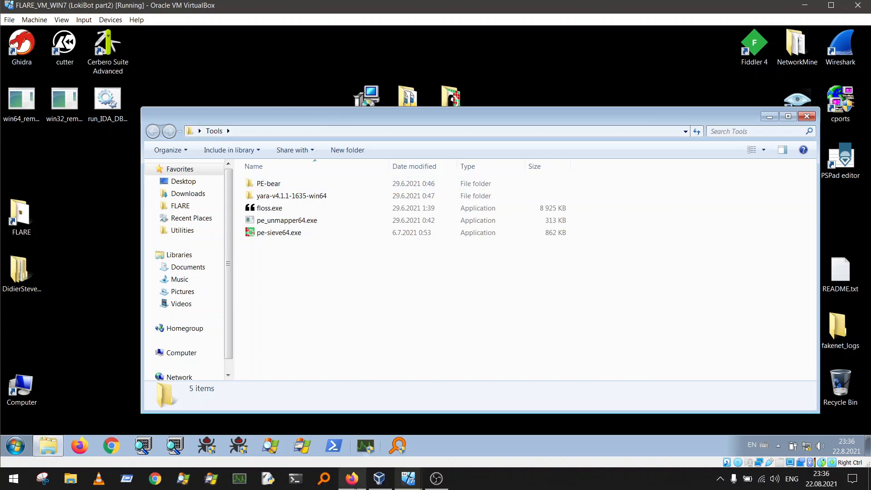
# Step: Check the REMnux proxy listener, then review the GitHub notes on Burpsuite listener options for ports 80 and 8080
pyautogui.moveTo(408, 478)
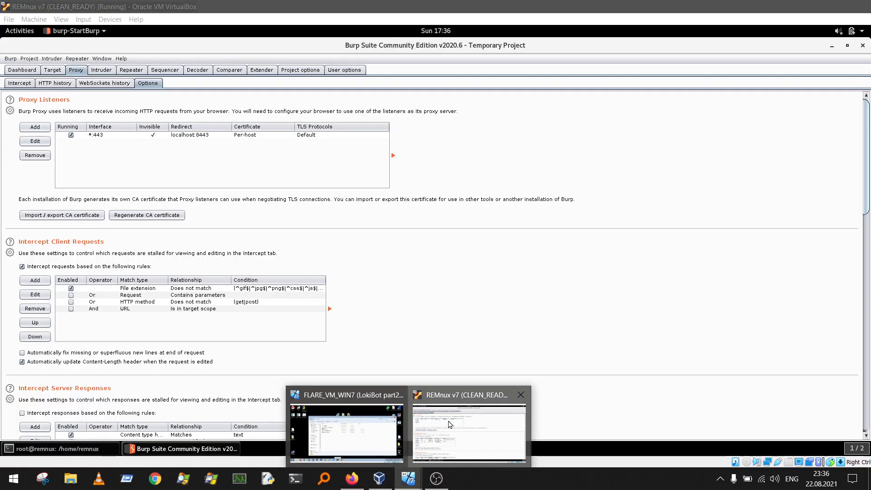
pyautogui.click(468, 431)
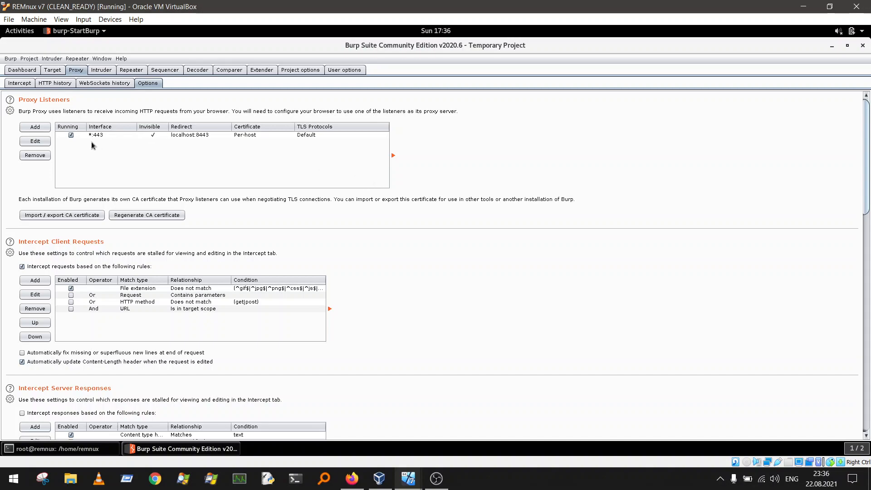
pyautogui.click(362, 484)
pyautogui.scroll(-3, 177, 207)
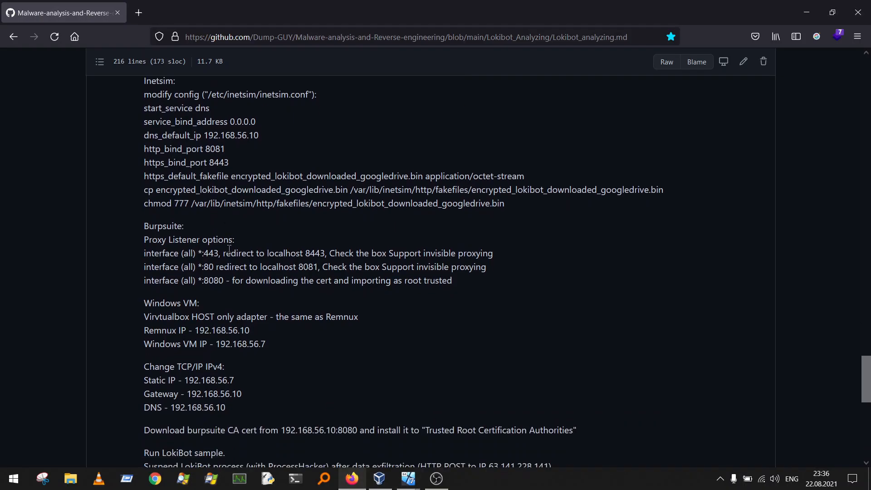
pyautogui.moveTo(151, 207); pyautogui.dragTo(486, 207)
pyautogui.moveTo(193, 207); pyautogui.dragTo(376, 209)
pyautogui.moveTo(396, 209); pyautogui.dragTo(392, 210)
pyautogui.moveTo(288, 209); pyautogui.dragTo(494, 212)
pyautogui.click(336, 210)
pyautogui.click(493, 212)
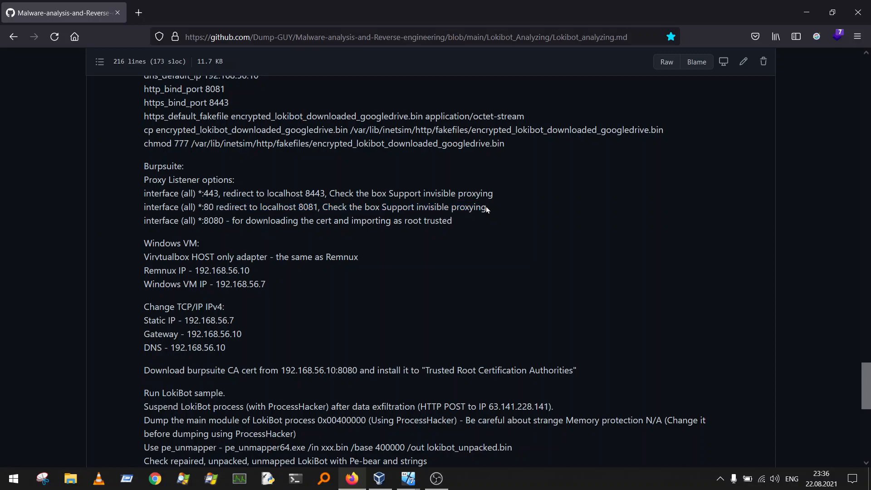
pyautogui.moveTo(162, 221); pyautogui.dragTo(230, 220)
pyautogui.click(274, 220)
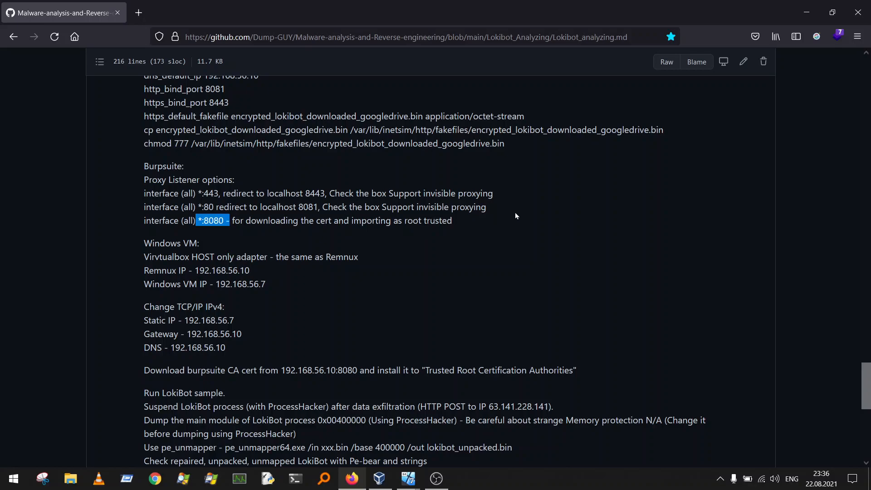
# Step: Return to the REMnux VM and start a new proxy listener bound to port 80 on all interfaces
pyautogui.moveTo(409, 478)
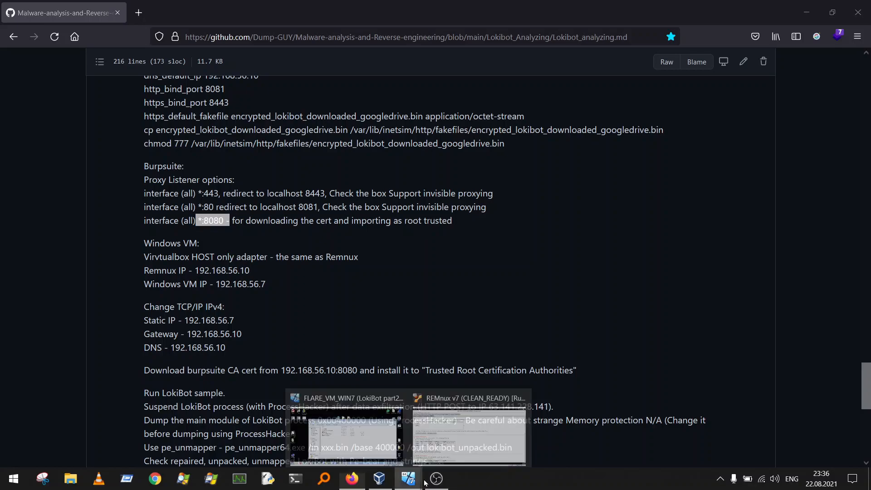
pyautogui.click(474, 450)
pyautogui.click(40, 128)
pyautogui.click(353, 199)
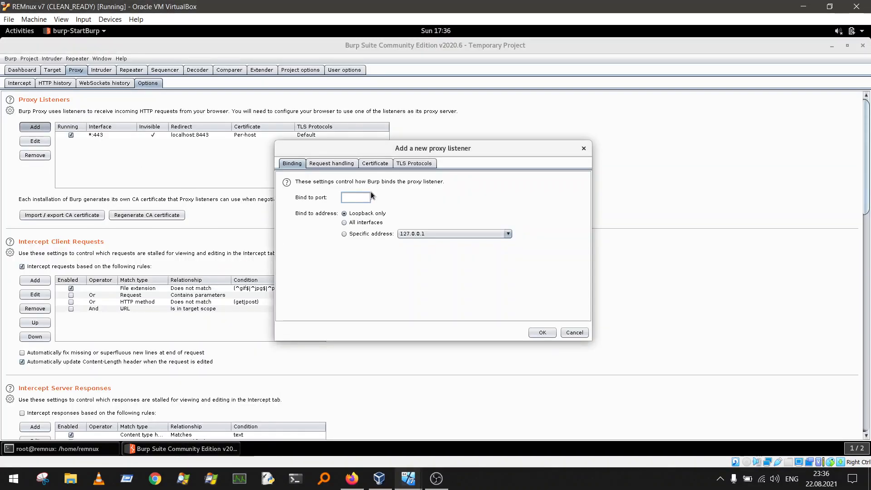
pyautogui.write('80')
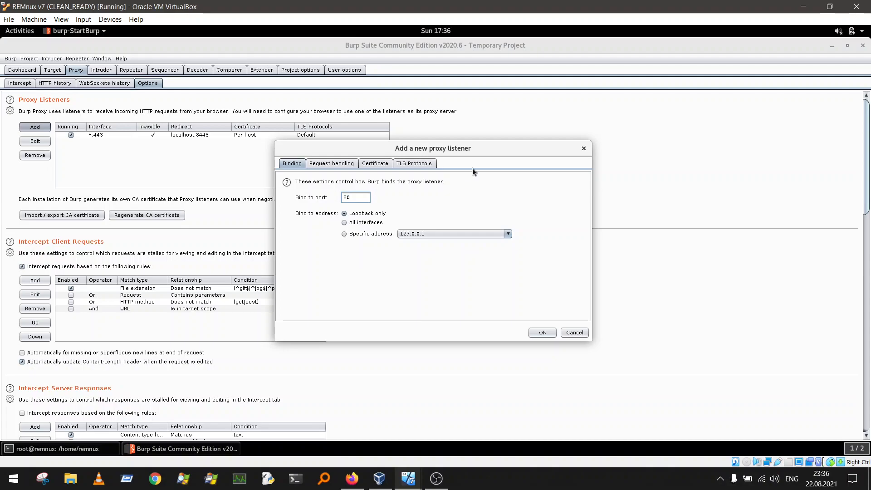
pyautogui.click(374, 223)
# Step: Redirect the port 80 listener to localhost port 8081 with invisible proxying support, and confirm listening on all interfaces
pyautogui.click(339, 164)
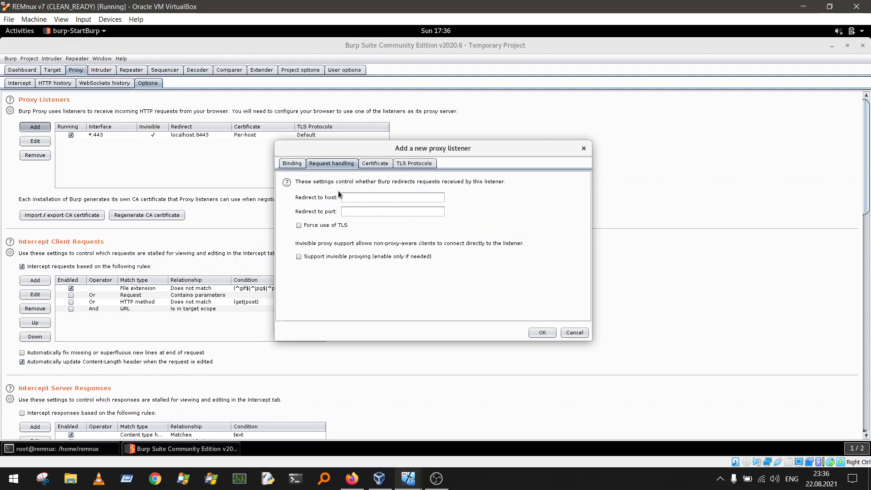
pyautogui.click(346, 196)
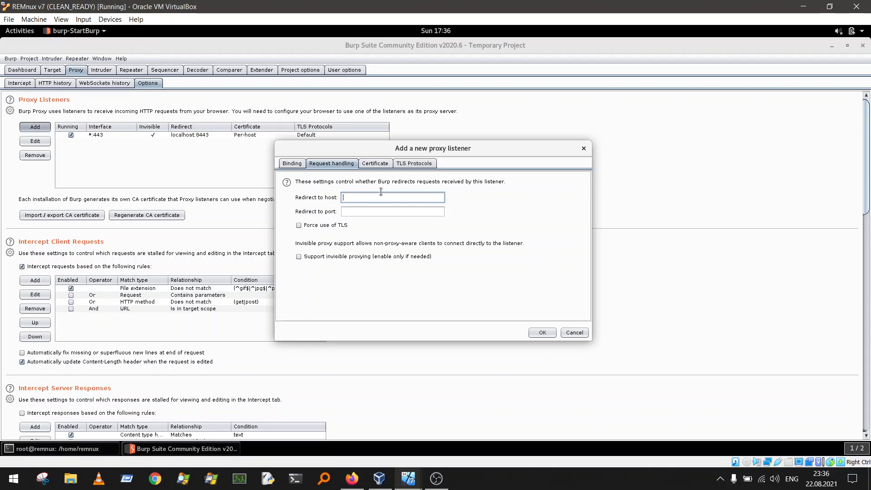
pyautogui.write('8081')
pyautogui.hotkey('ctrl', 'a')
pyautogui.write('lo')
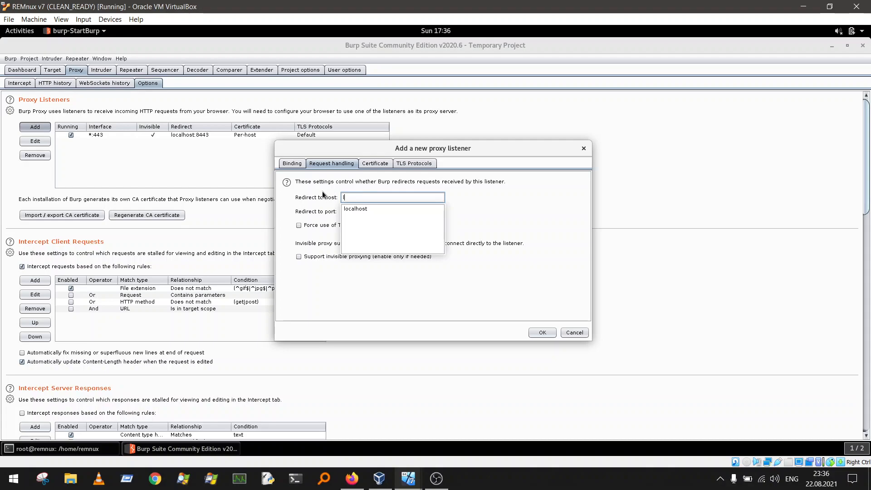
pyautogui.click(361, 211)
pyautogui.click(361, 211)
pyautogui.write('8081')
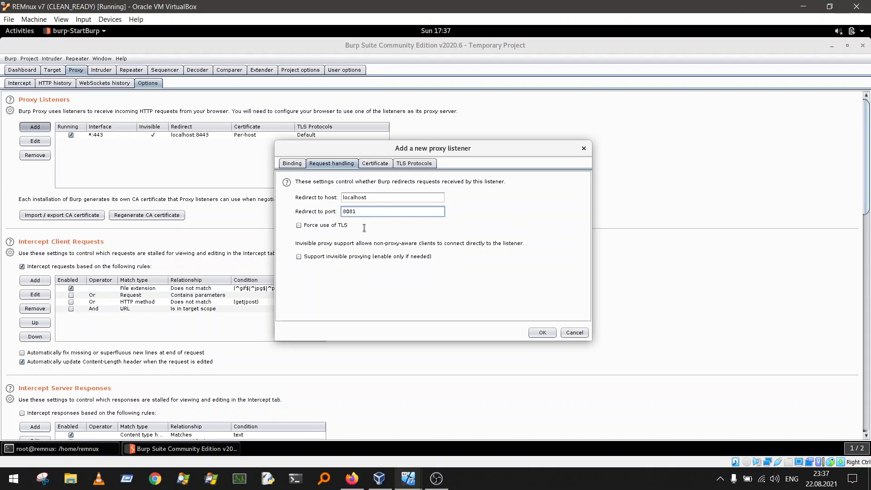
pyautogui.click(301, 257)
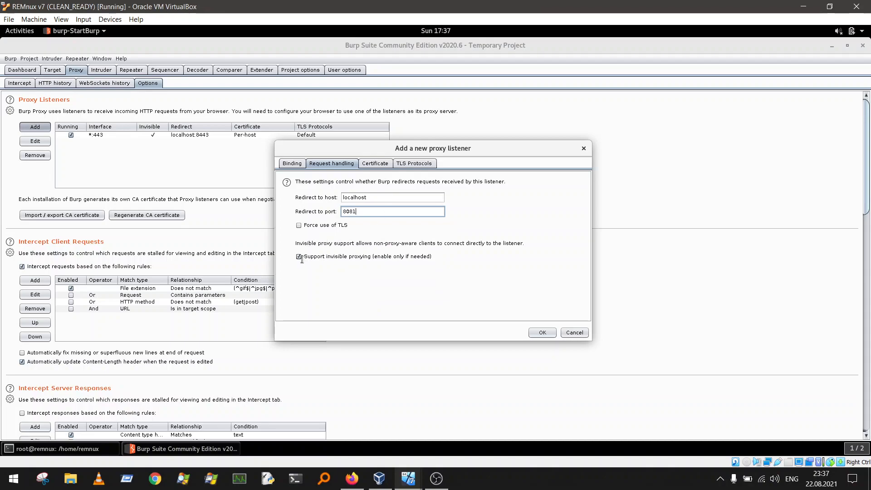
pyautogui.click(540, 334)
pyautogui.click(503, 264)
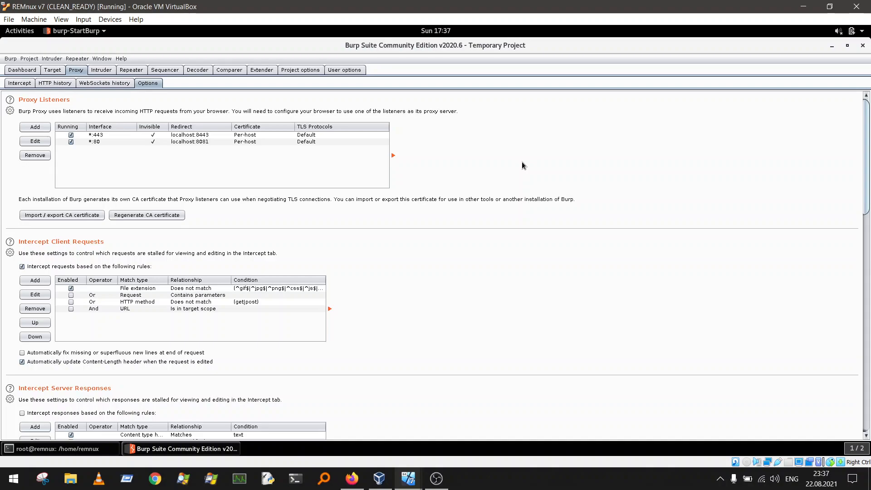
# Step: Add a third proxy listener bound to port 8080 on all interfaces, without any redirection, and confirm it
pyautogui.click(33, 128)
pyautogui.click(356, 197)
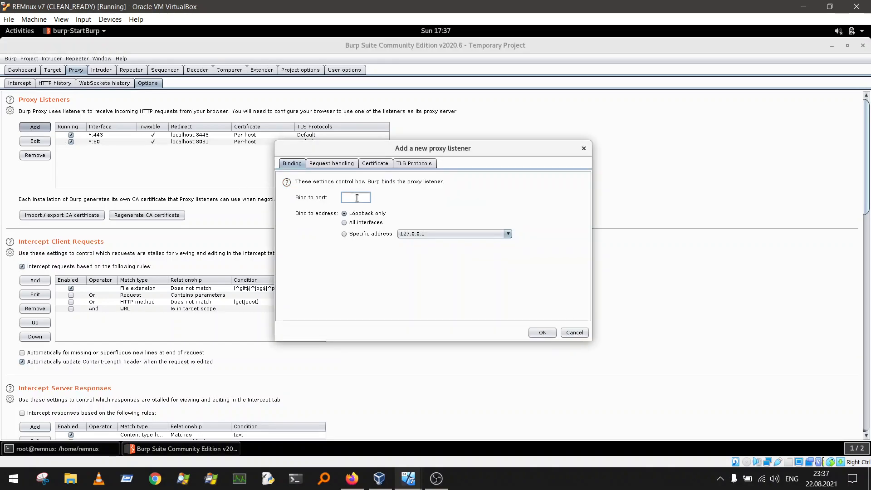
pyautogui.write('8080')
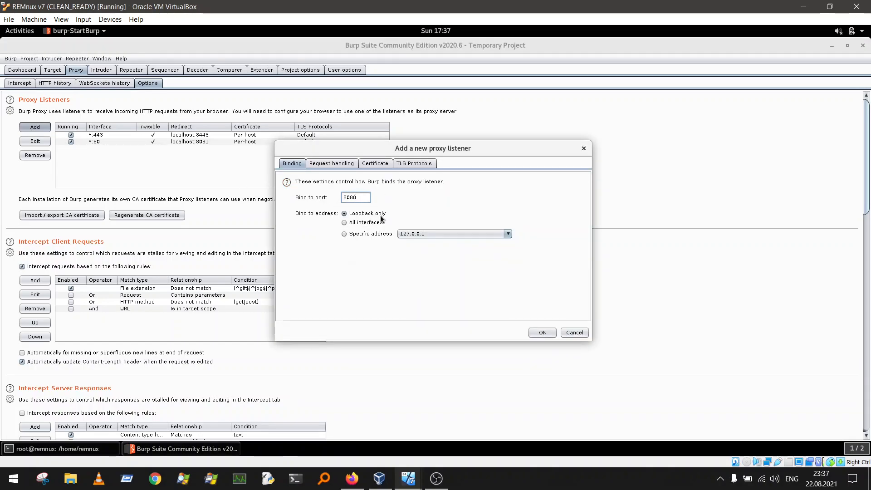
pyautogui.click(368, 222)
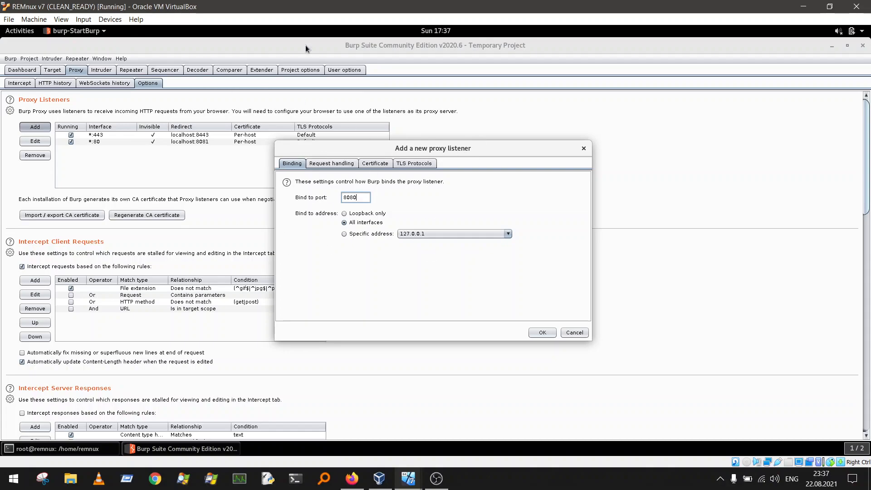
pyautogui.click(543, 332)
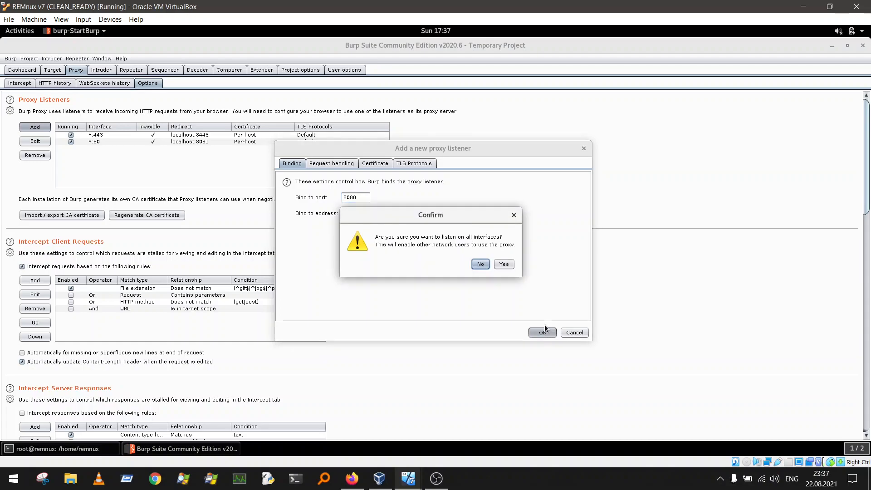
pyautogui.click(504, 264)
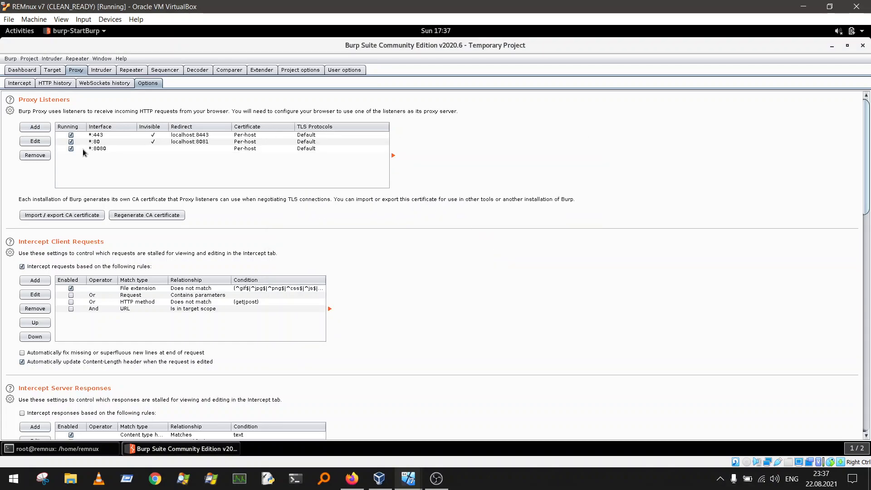
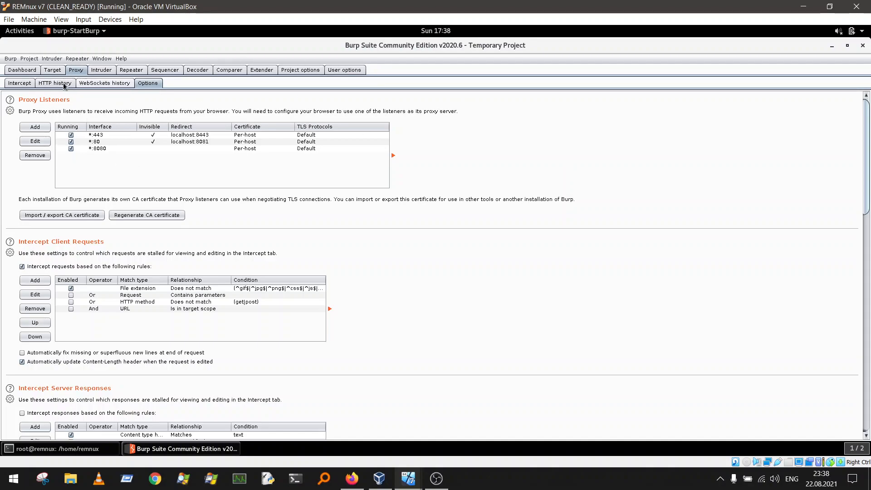
# Step: Set the proxy's HTTP history filter to show all items
pyautogui.click(58, 83)
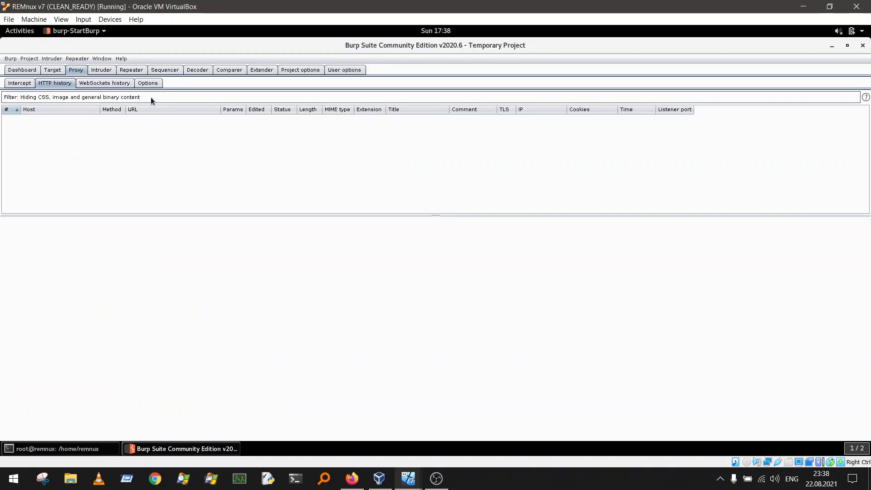
pyautogui.click(166, 99)
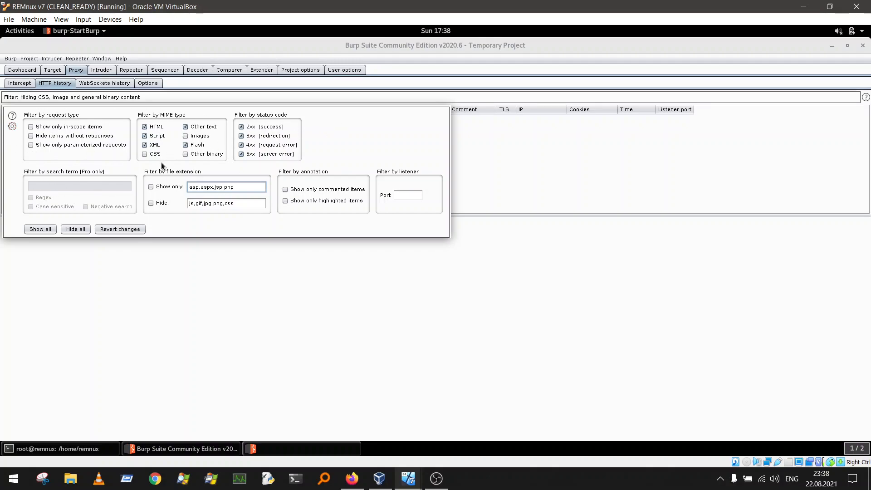
pyautogui.click(39, 230)
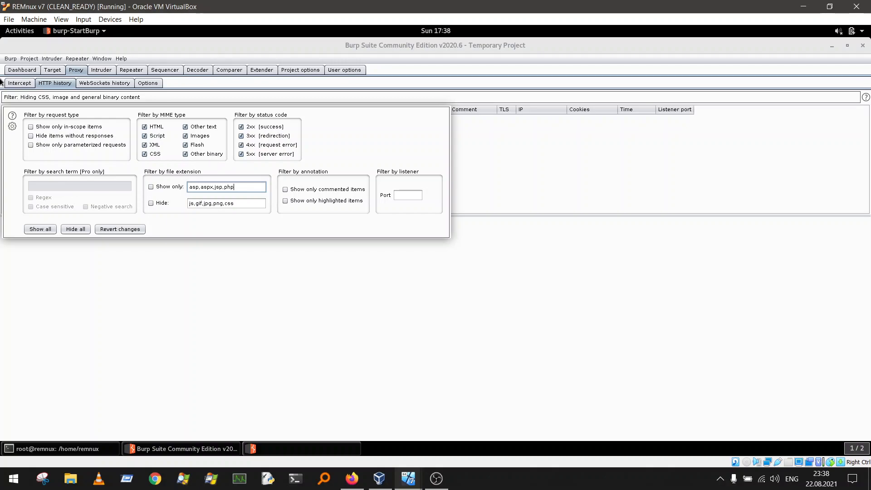
pyautogui.click(594, 148)
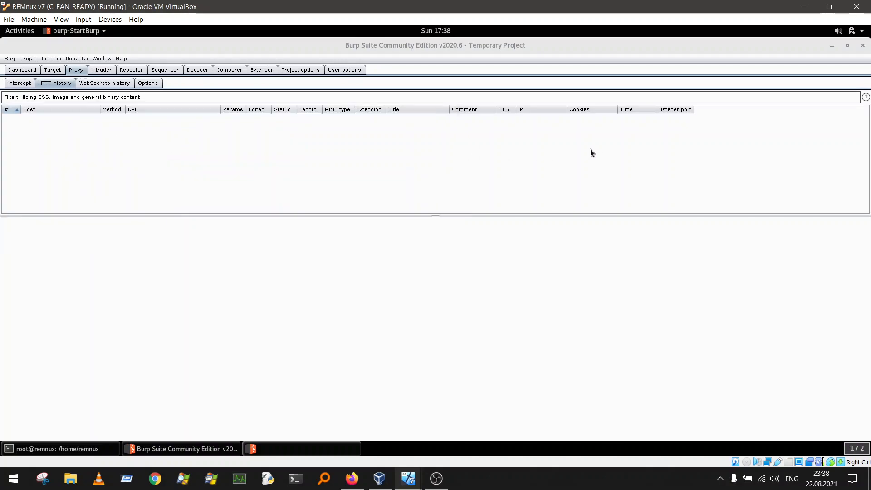
# Step: Run "inetsim &" in the root terminal, look over its startup output, and minimize the terminal
pyautogui.click(57, 450)
pyautogui.press('Return')
pyautogui.press('Return')
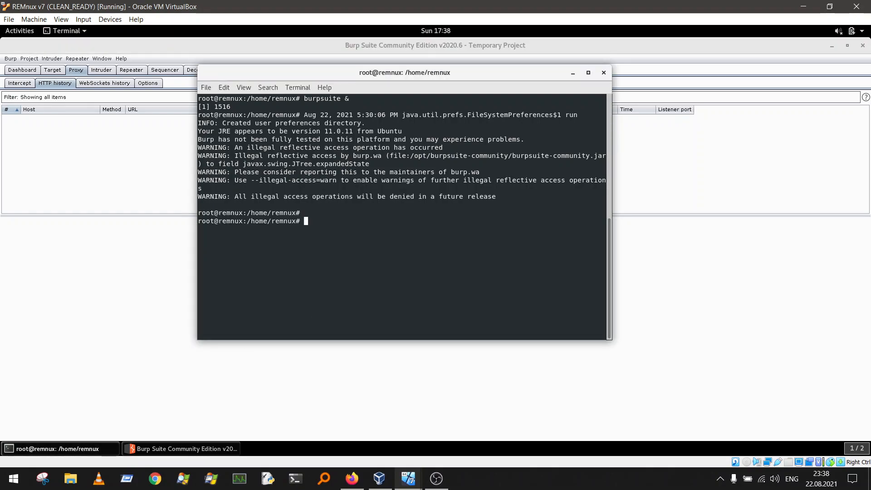
pyautogui.write('inetsim ')
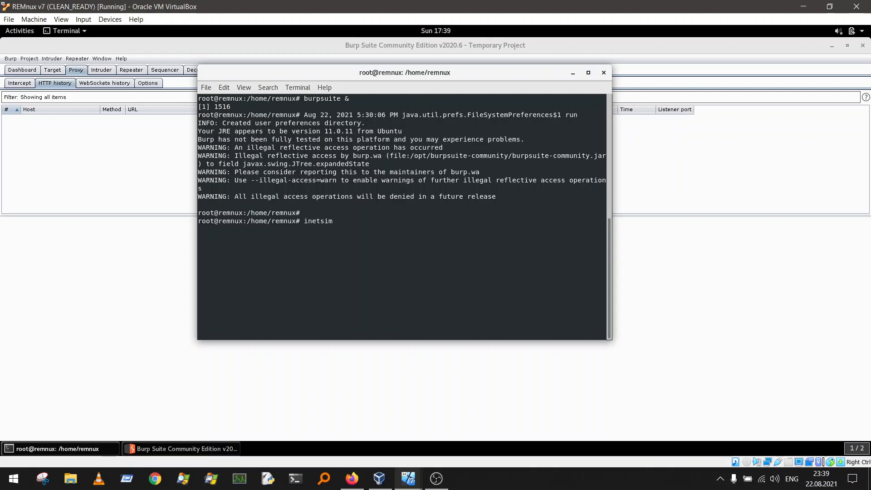
pyautogui.write('&')
pyautogui.press('Return')
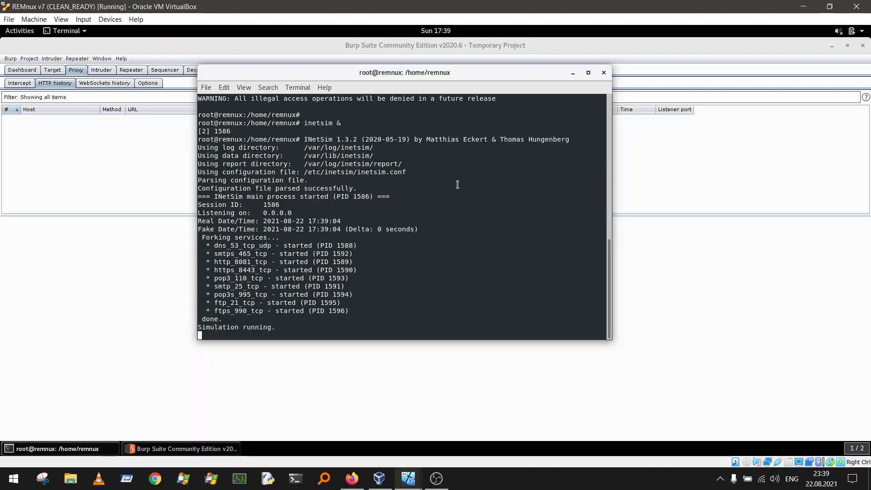
pyautogui.scroll(2, 474, 172)
pyautogui.scroll(-2, 518, 203)
pyautogui.click(573, 72)
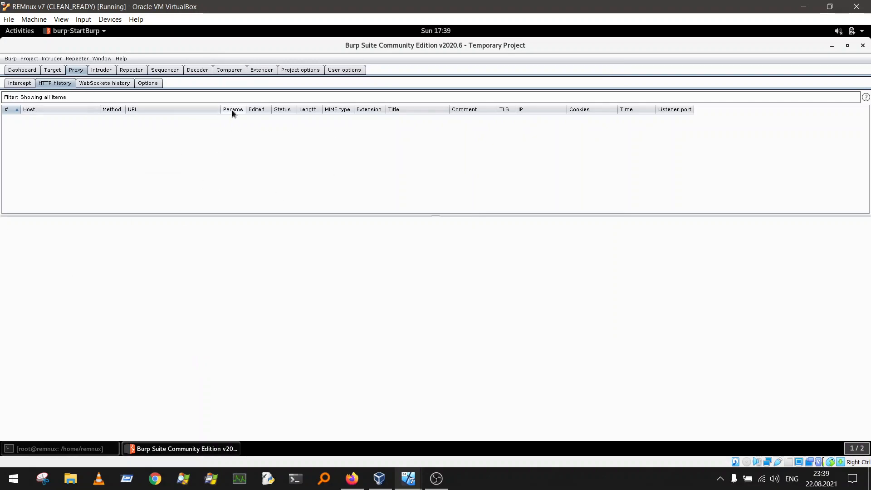
# Step: Turn off proxy interception in Burp Suite and go back to the HTTP history
pyautogui.click(24, 85)
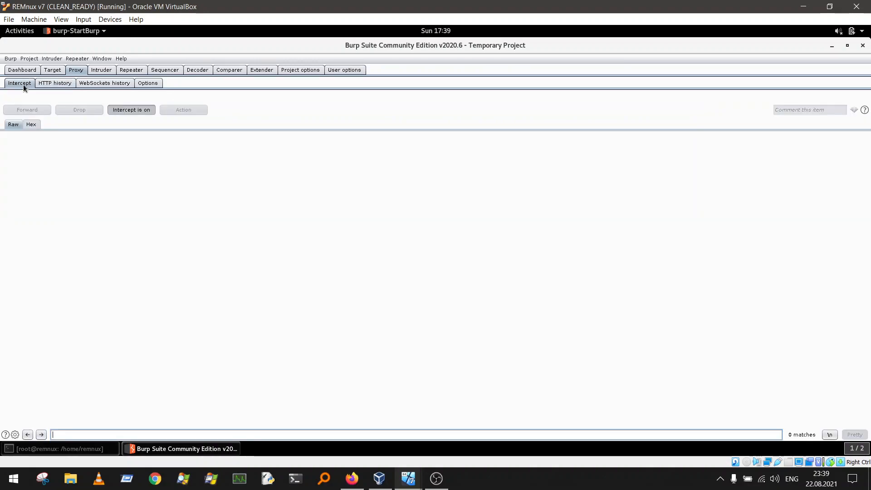
pyautogui.click(134, 110)
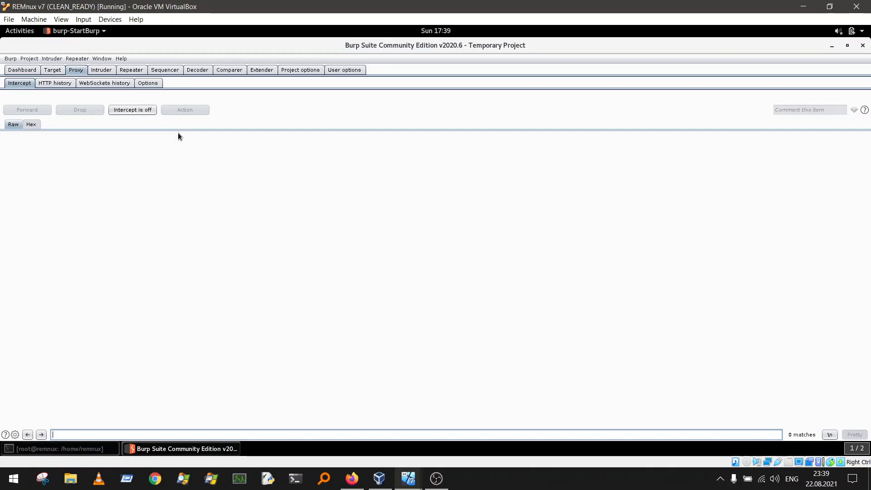
pyautogui.click(58, 84)
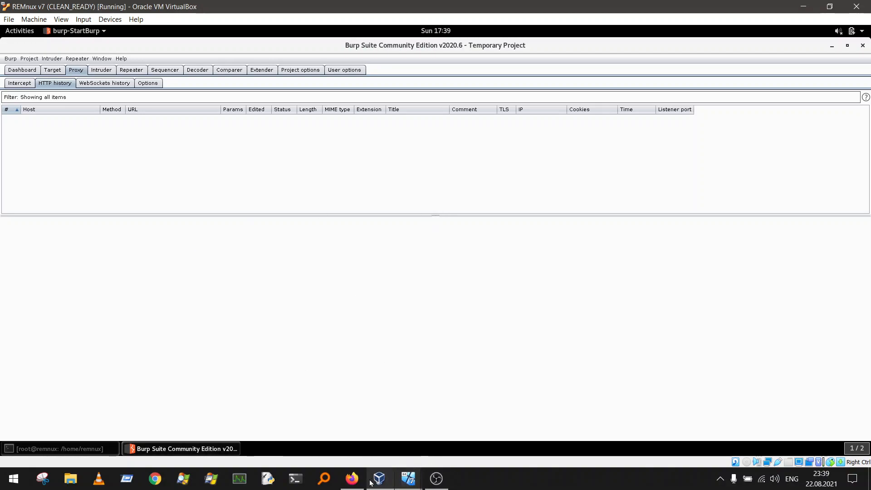
# Step: Review the GitHub notes on the Windows VM's host-only adapter, static IP, gateway and DNS settings
pyautogui.click(352, 479)
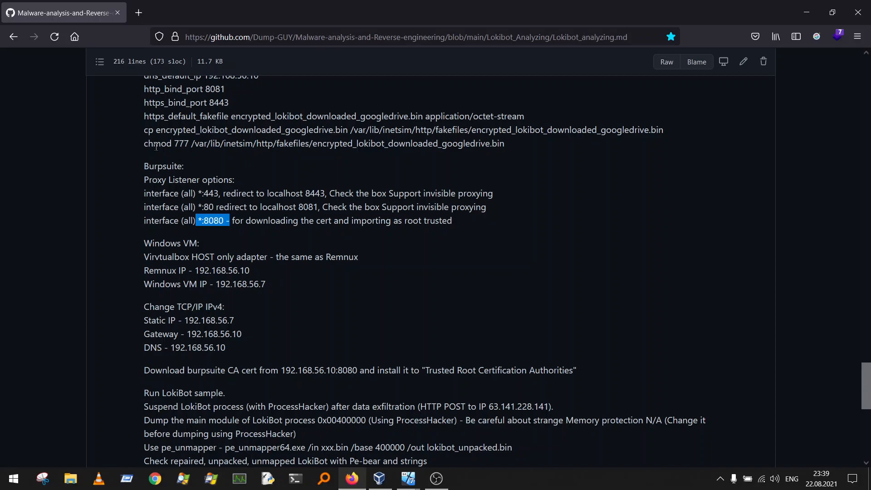
pyautogui.moveTo(155, 145); pyautogui.dragTo(256, 241)
pyautogui.click(167, 247)
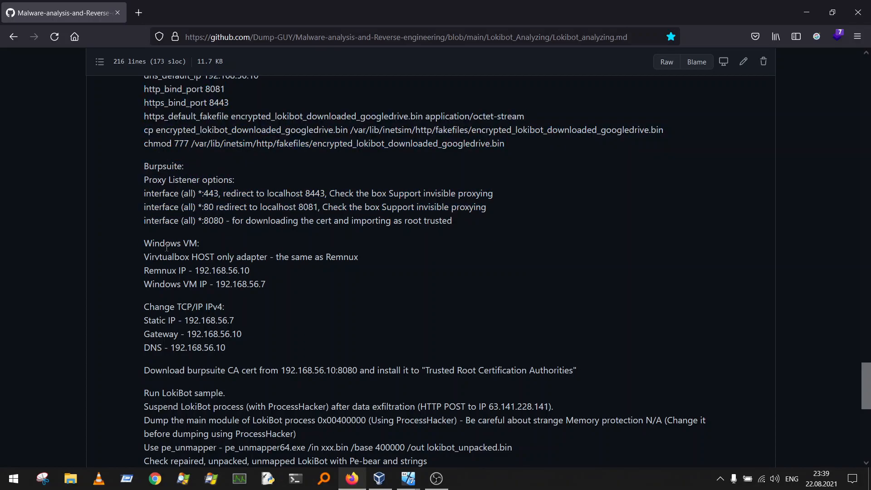
pyautogui.moveTo(147, 244); pyautogui.dragTo(291, 289)
pyautogui.click(316, 297)
pyautogui.scroll(-1, 329, 277)
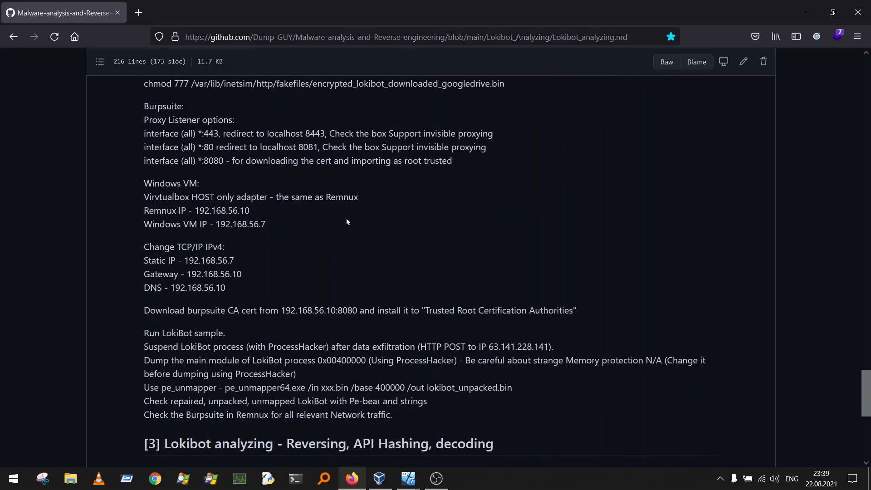
pyautogui.moveTo(187, 274); pyautogui.dragTo(241, 274)
pyautogui.click(207, 285)
pyautogui.moveTo(171, 287); pyautogui.dragTo(231, 292)
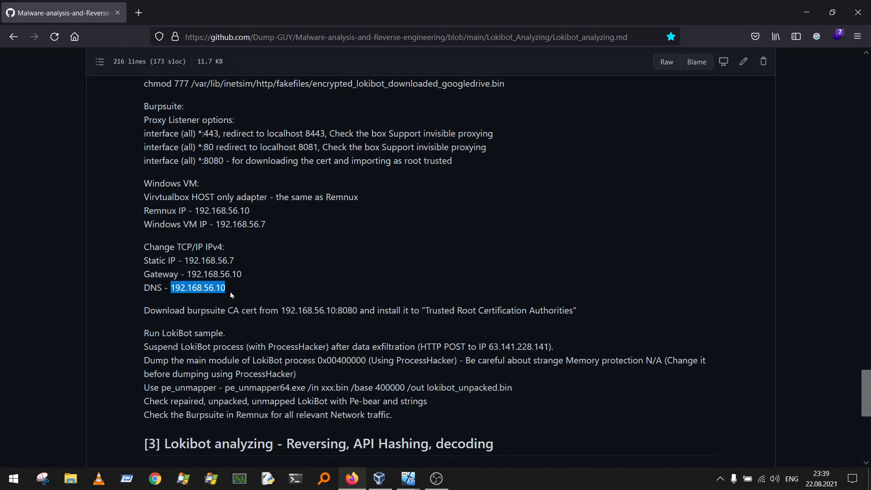
# Step: Switch to the FLARE_VM_WIN7 virtual machine and open the TCP/IPv4 properties of Local Area Connection 2
pyautogui.click(237, 295)
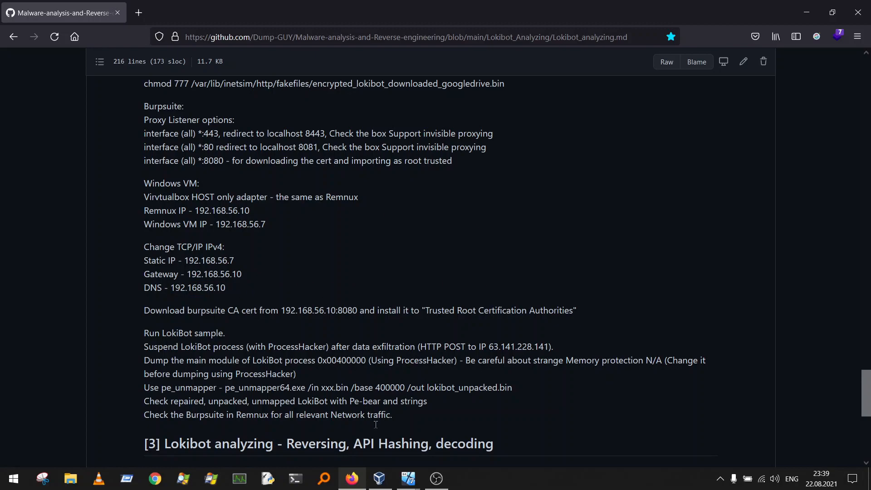
pyautogui.moveTo(408, 478)
pyautogui.click(321, 437)
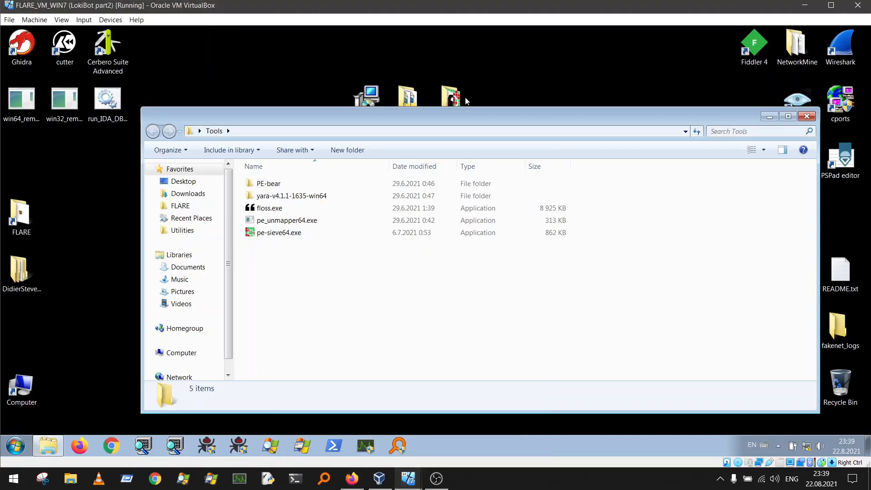
pyautogui.rightClick(808, 448)
pyautogui.click(813, 440)
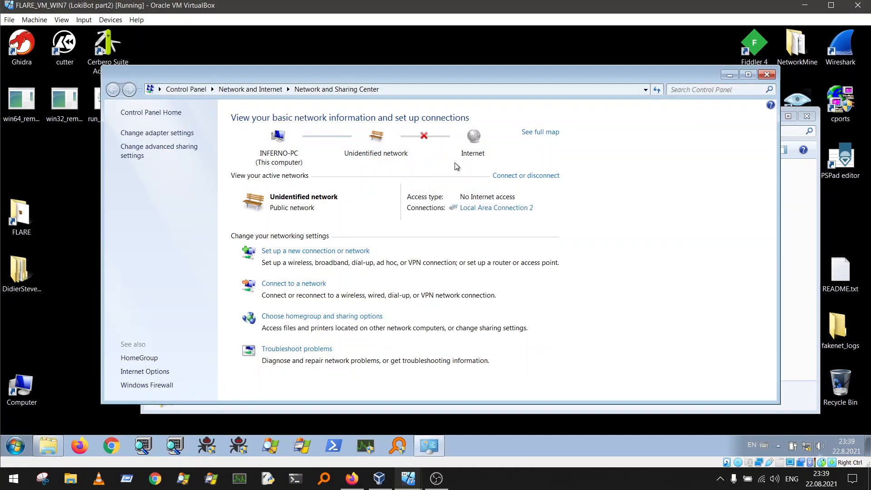
pyautogui.click(482, 209)
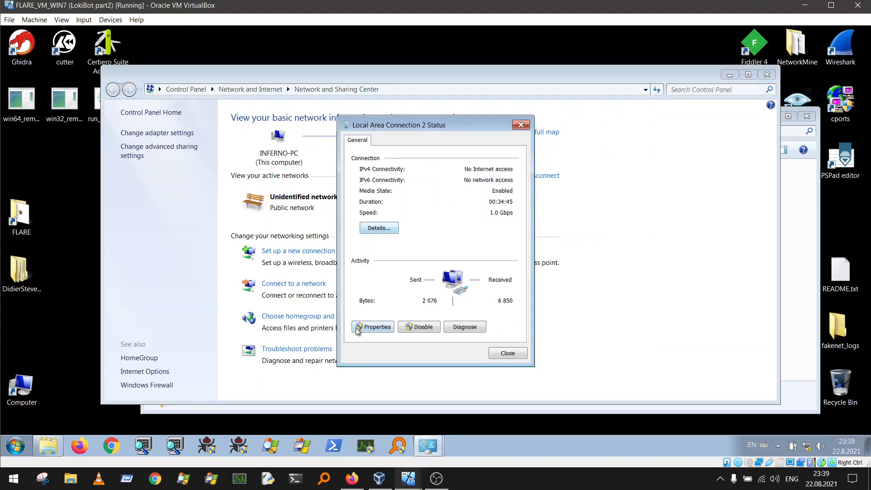
pyautogui.click(374, 327)
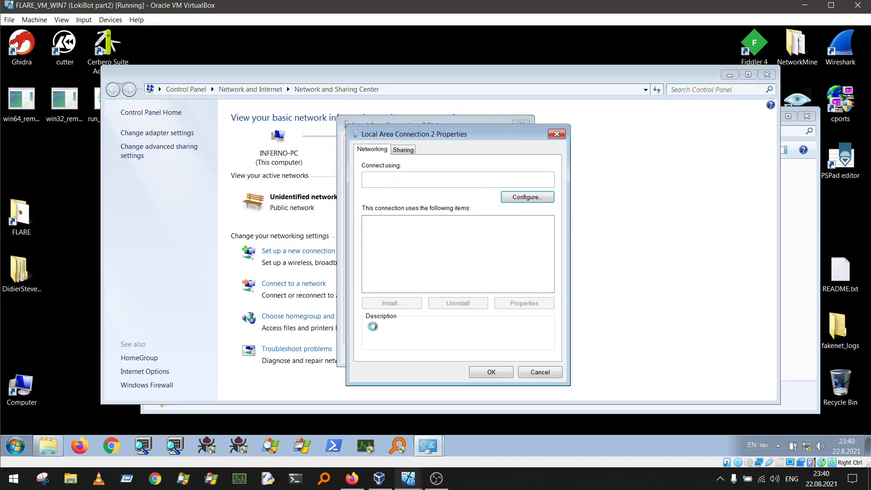
pyautogui.doubleClick(430, 271)
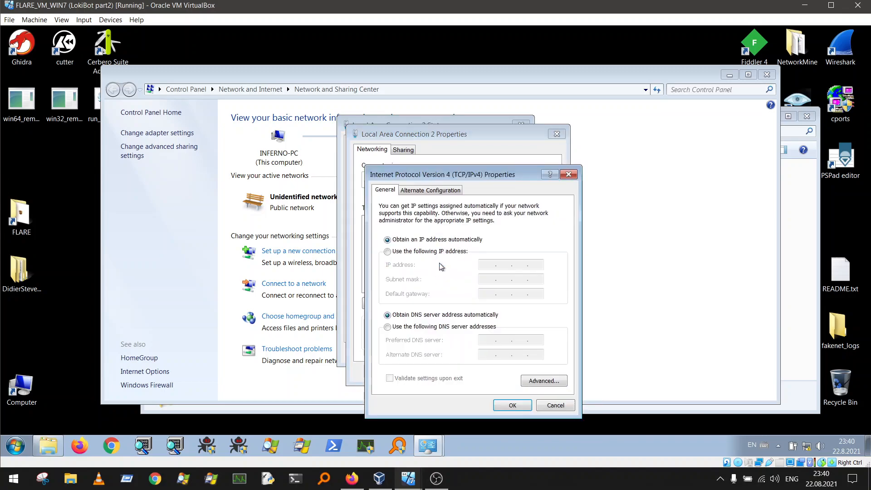
pyautogui.click(136, 20)
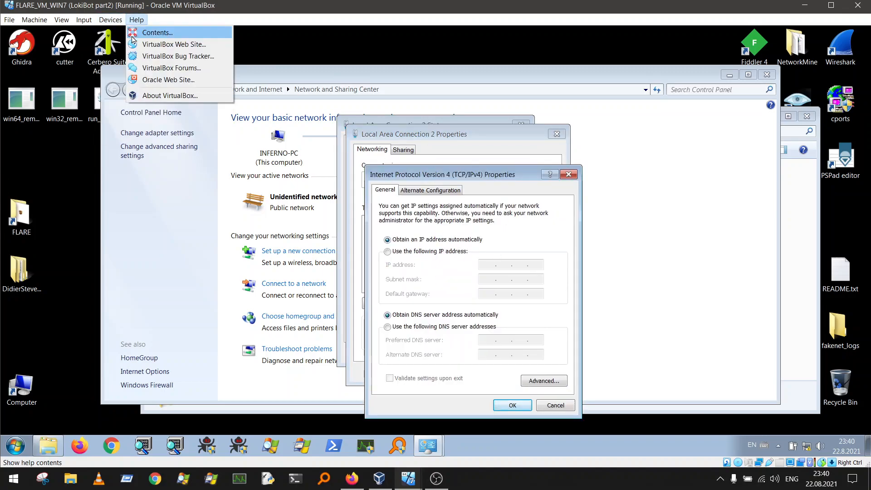
pyautogui.moveTo(110, 20)
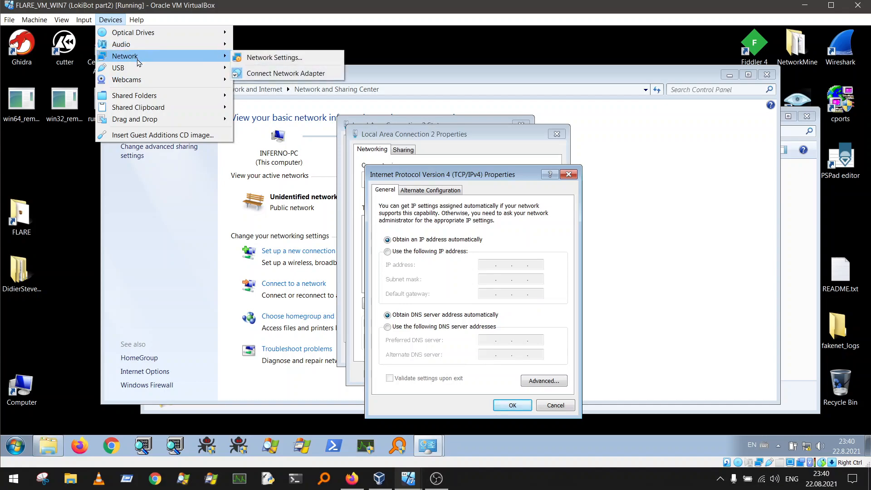
pyautogui.click(468, 188)
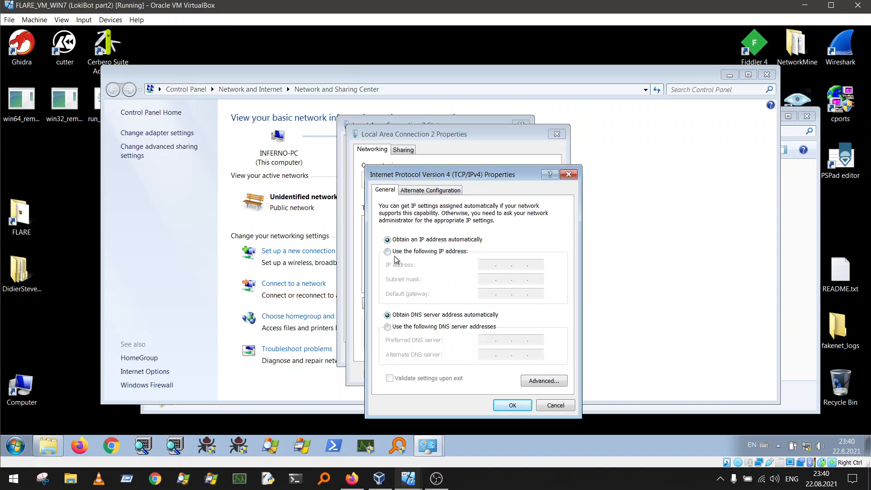
# Step: Assign static IP 192.168.56.7, subnet mask 255.255.255.0, default gateway 192.168.56.10 and preferred DNS server 192.168.56.10
pyautogui.click(388, 251)
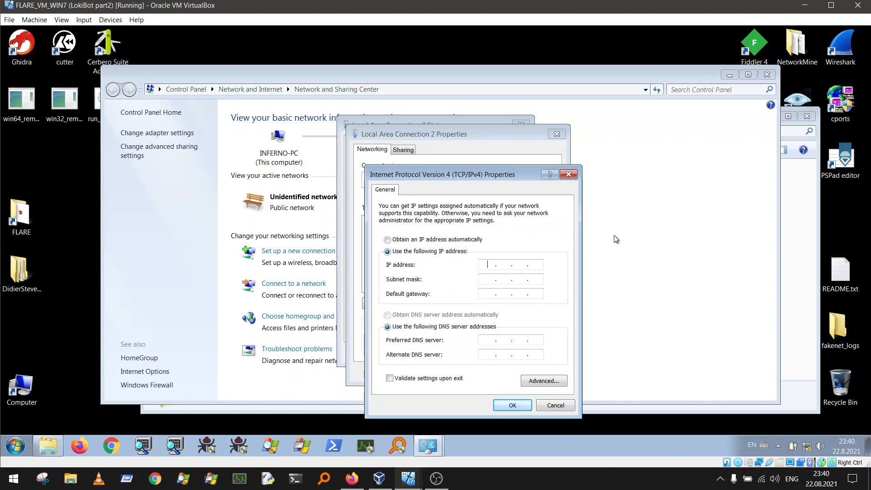
pyautogui.write('192 . 168 . 56 . 7')
pyautogui.click(489, 278)
pyautogui.write('192 . 168 . 56')
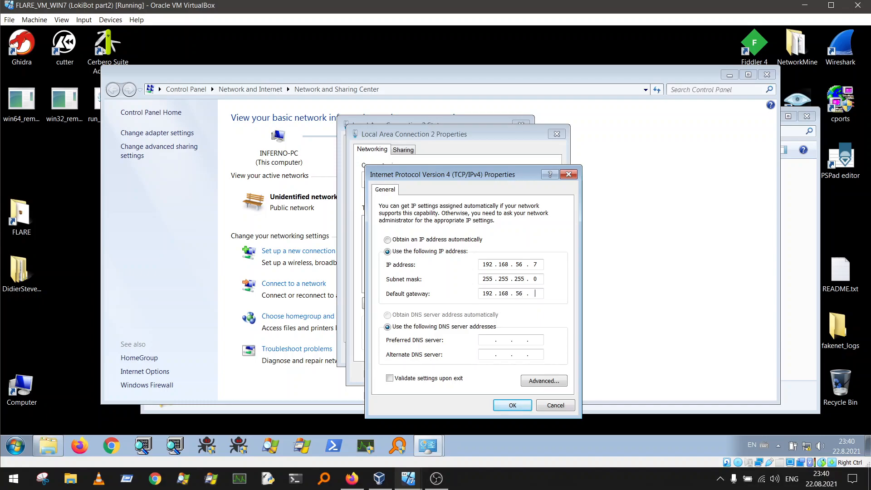
pyautogui.click(491, 342)
# Step: Switch to the REMnux virtual machine and open a new terminal window alongside the INetSim one
pyautogui.click(417, 482)
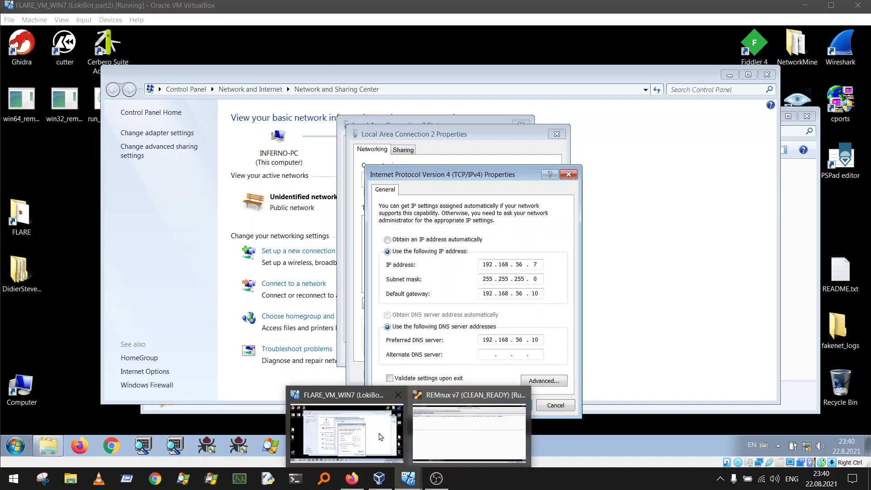
pyautogui.click(469, 431)
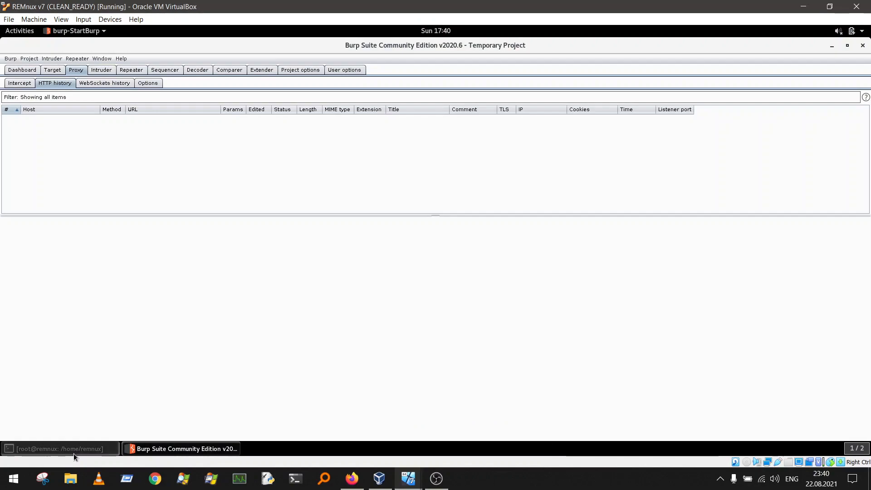
pyautogui.click(74, 449)
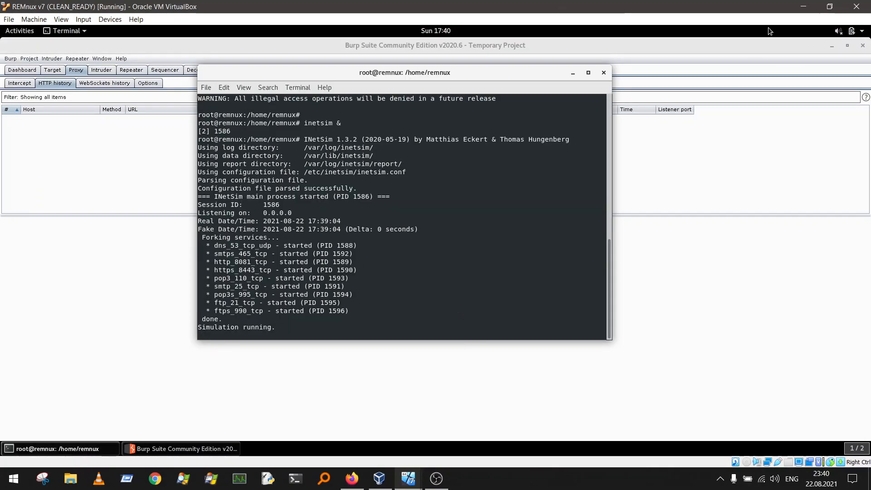
pyautogui.click(19, 31)
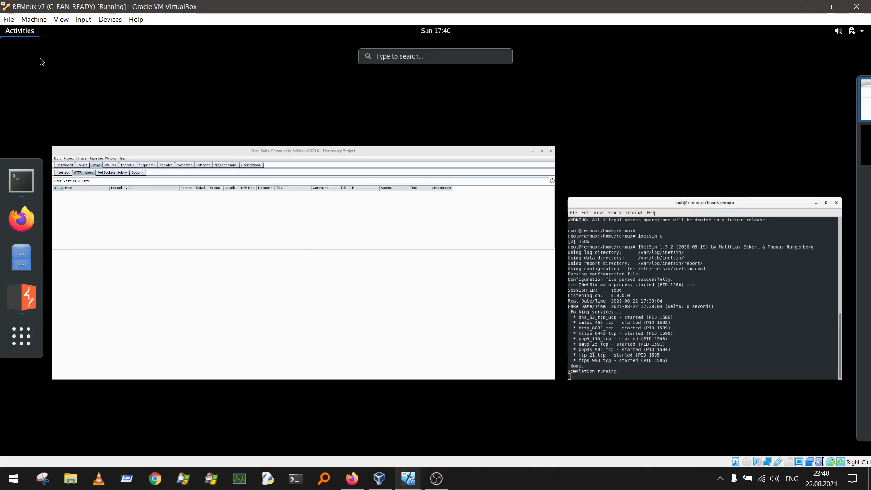
pyautogui.click(29, 182)
pyautogui.click(65, 34)
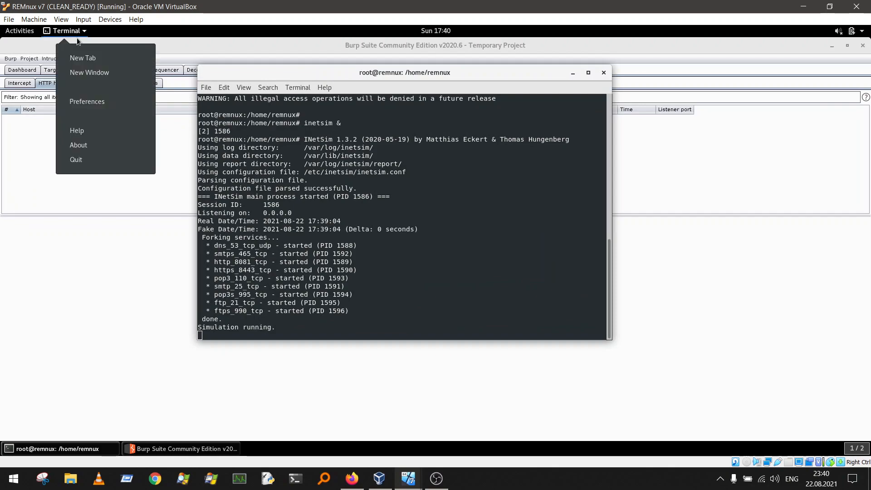
pyautogui.click(89, 73)
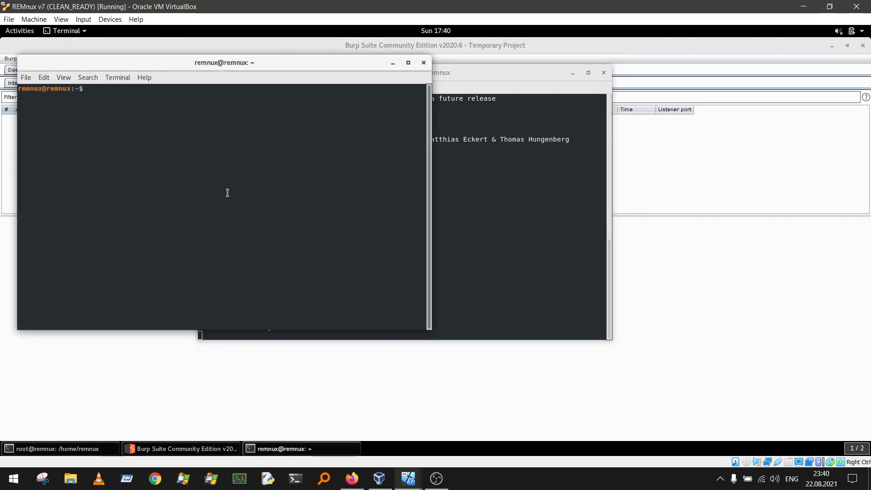
# Step: Check the REMnux IP address as root with ifconfig, then close that terminal and minimize the INetSim one
pyautogui.write('sudo su')
pyautogui.press('Return')
pyautogui.write('ifconfig')
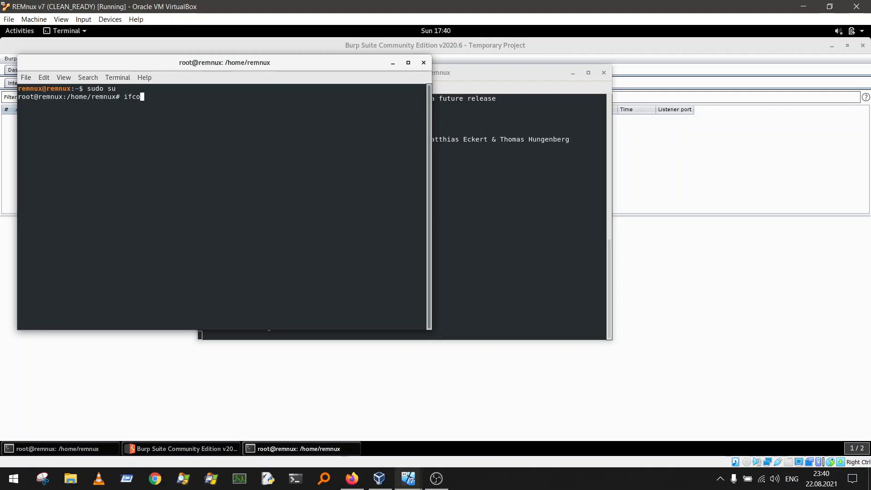
pyautogui.press('Return')
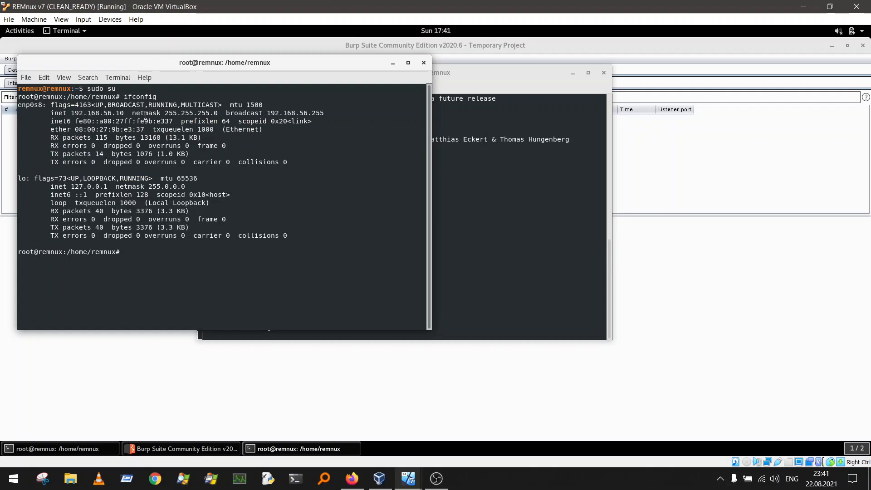
pyautogui.click(424, 62)
pyautogui.click(276, 224)
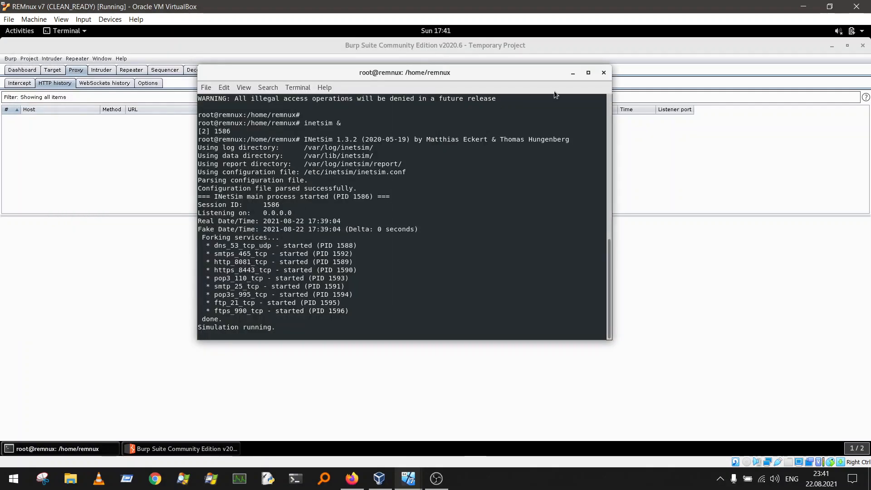
pyautogui.click(573, 73)
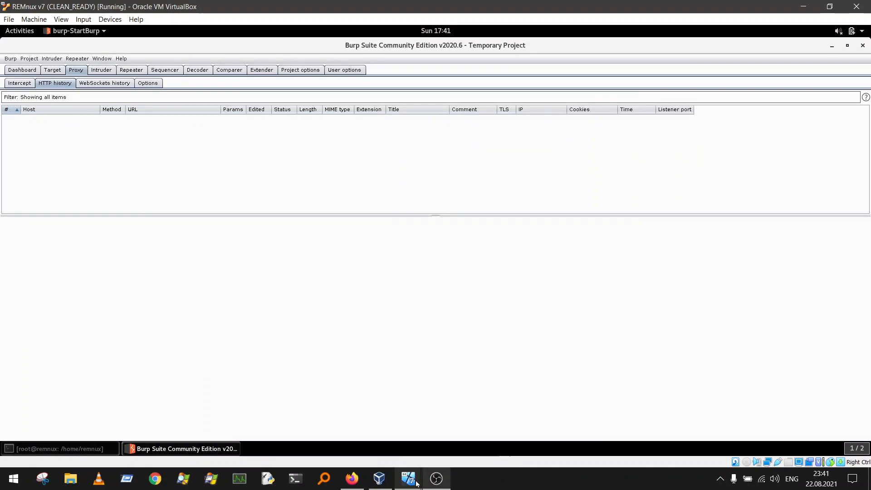
# Step: Return to the FLARE_VM_WIN7 virtual machine and apply the static IPv4 settings to Local Area Connection 2
pyautogui.moveTo(408, 478)
pyautogui.click(347, 432)
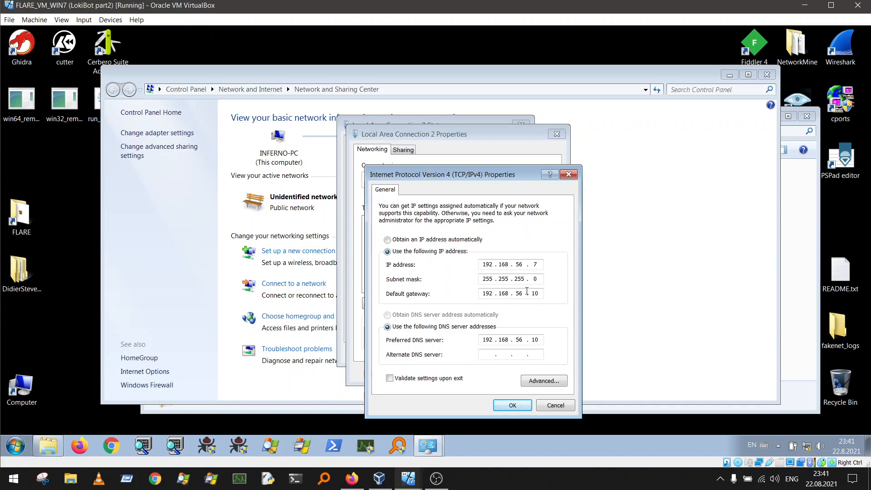
pyautogui.click(513, 405)
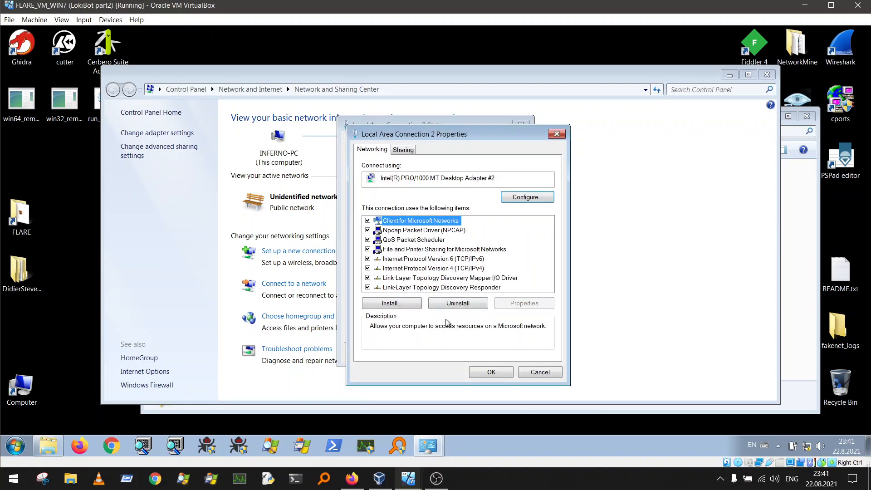
pyautogui.click(491, 373)
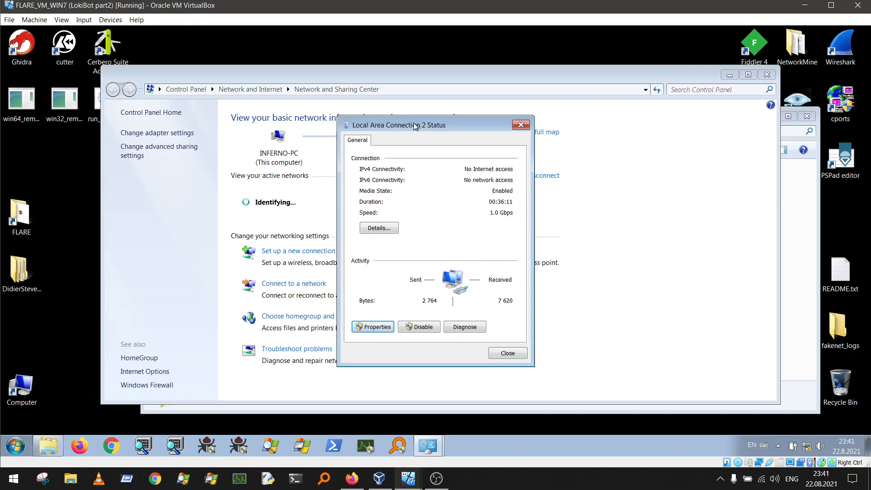
# Step: Set the network location to Home and close the connection status and Network and Sharing Center windows
pyautogui.click(371, 190)
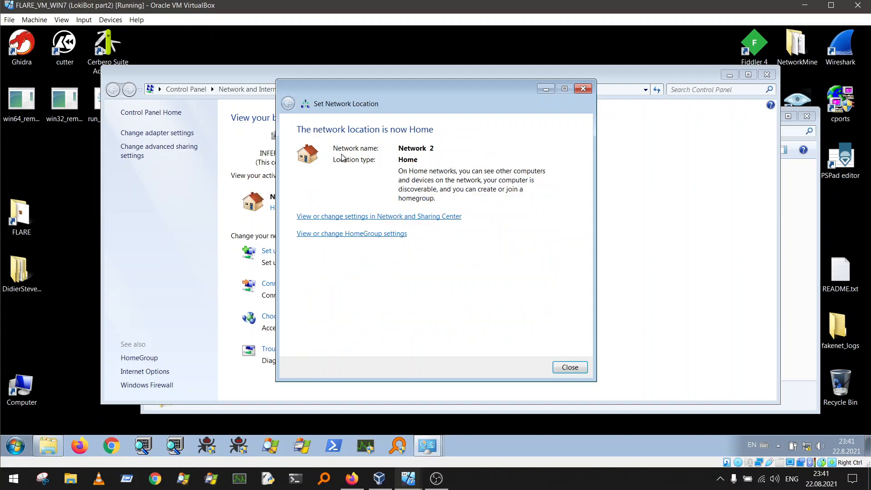
pyautogui.click(570, 367)
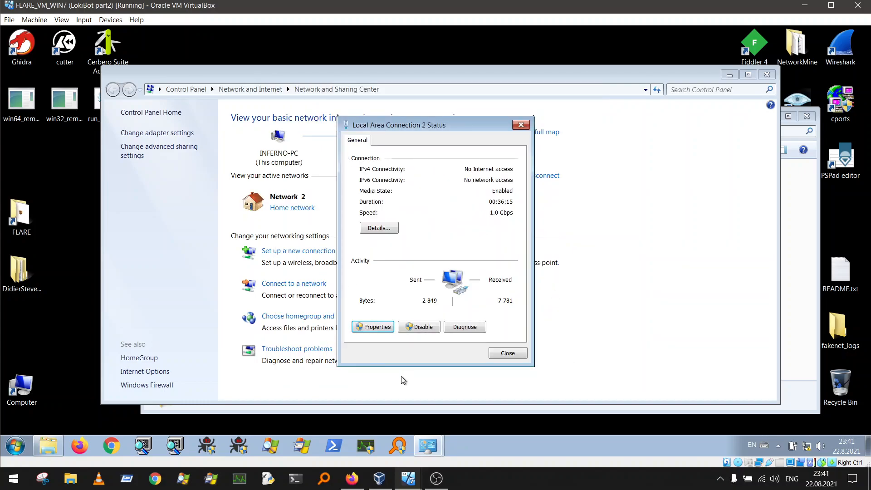
pyautogui.click(516, 359)
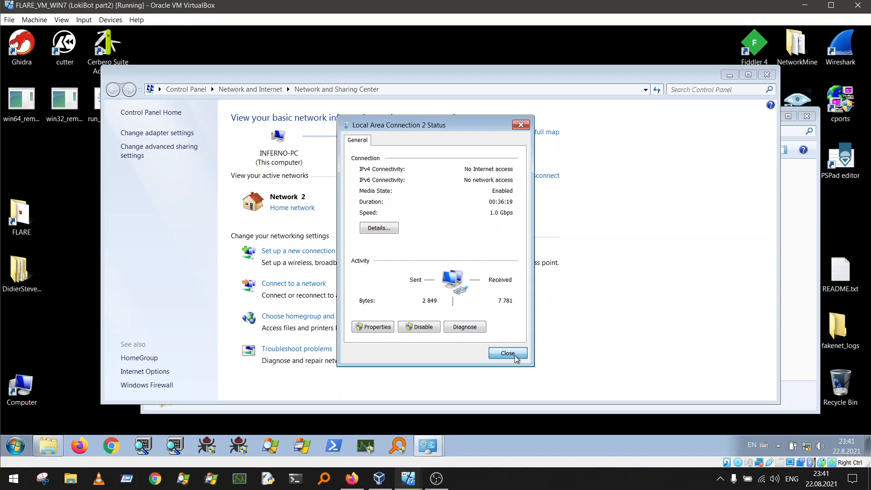
pyautogui.click(767, 75)
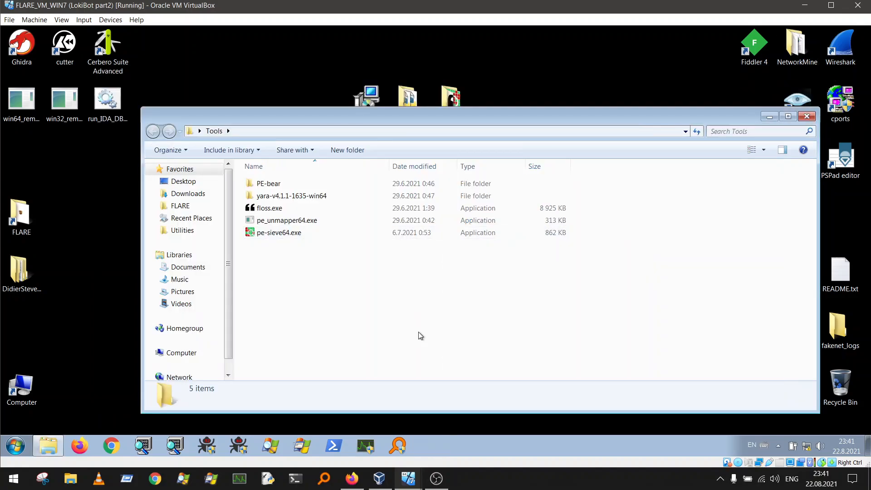
# Step: Open a command prompt in the Tools folder and ping the REMnux machine at 192.168.56.10
pyautogui.rightClick(353, 303)
pyautogui.click(363, 251)
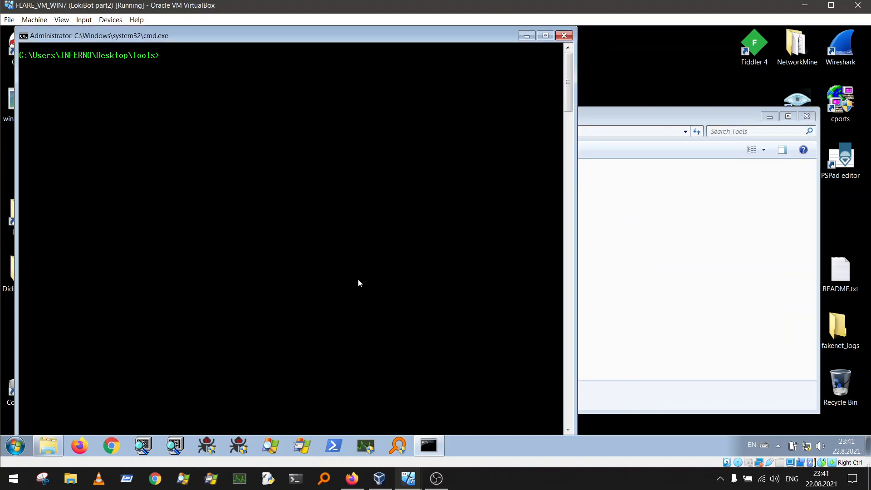
pyautogui.write('ping 192.168.56.10')
pyautogui.press('Return')
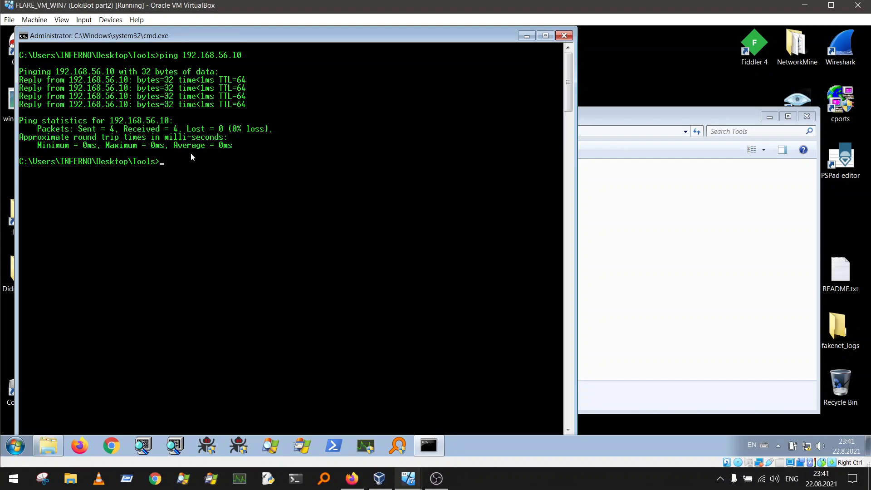
# Step: Clear the command prompt and test DNS resolution by running nslookup google.com
pyautogui.write('cls')
pyautogui.press('Return')
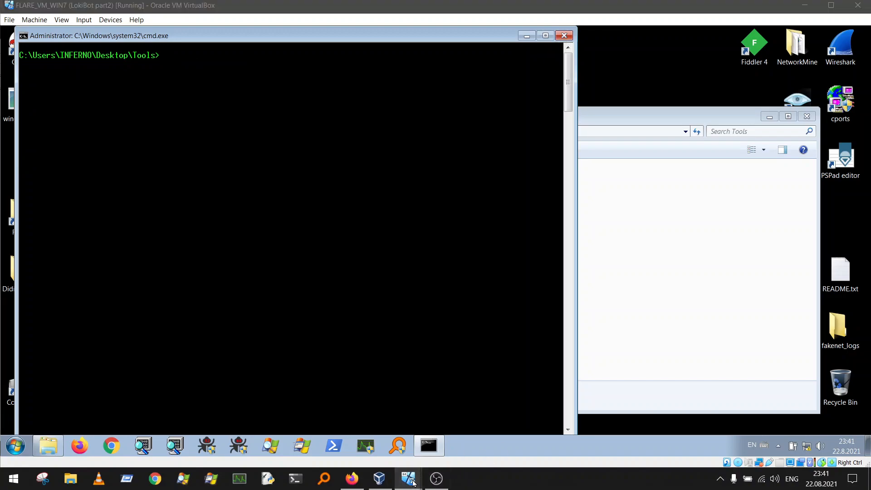
pyautogui.moveTo(414, 484)
pyautogui.moveTo(448, 419)
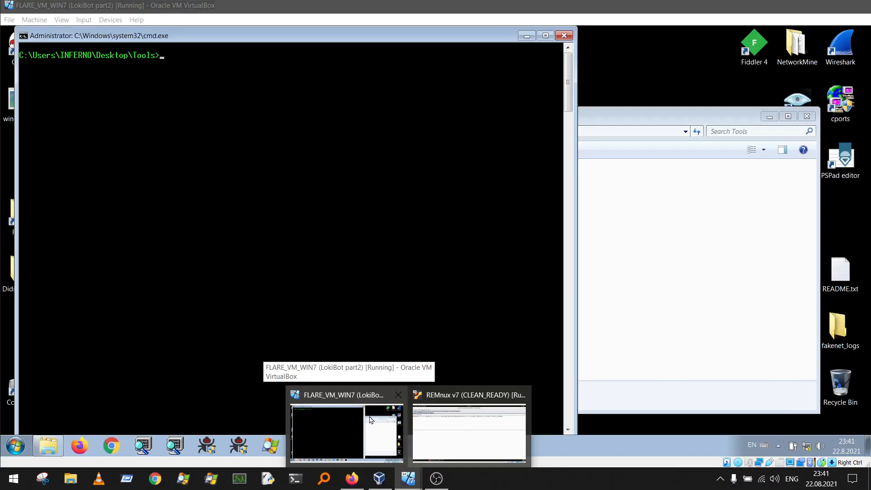
pyautogui.click(388, 396)
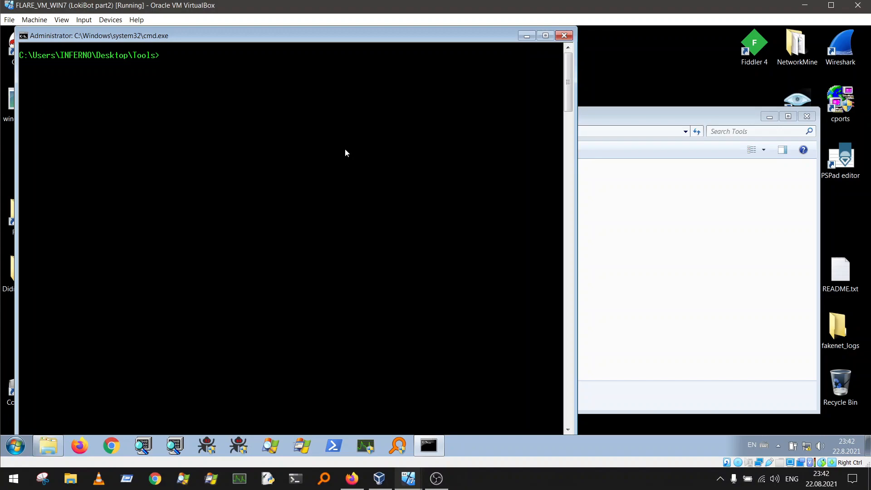
pyautogui.write('nslokokup google.com')
pyautogui.press('Return')
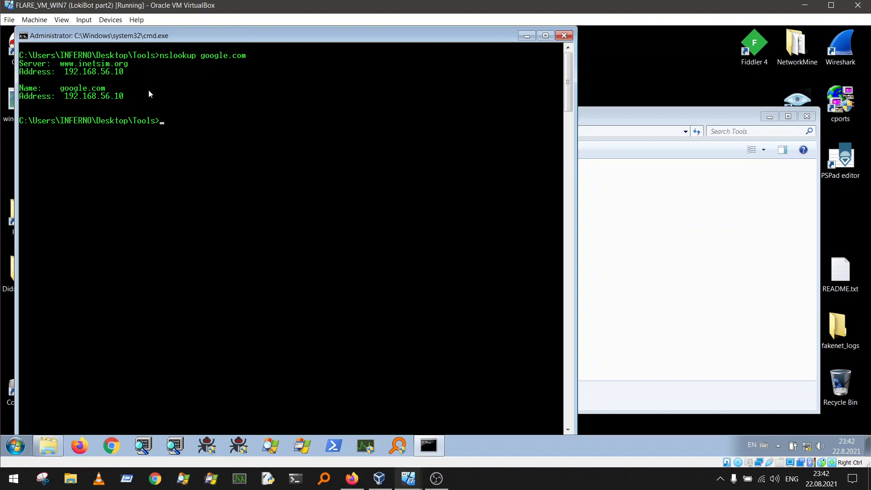
# Step: Repeat the DNS resolution test for github.com with nslookup
pyautogui.press('Up')
pyautogui.press('BackSpace')
pyautogui.press('BackSpace')
pyautogui.press('BackSpace')
pyautogui.press('BackSpace')
pyautogui.press('BackSpace')
pyautogui.press('BackSpace')
pyautogui.press('BackSpace')
pyautogui.press('BackSpace')
pyautogui.press('BackSpace')
pyautogui.write('ithub.com')
pyautogui.press('Return')
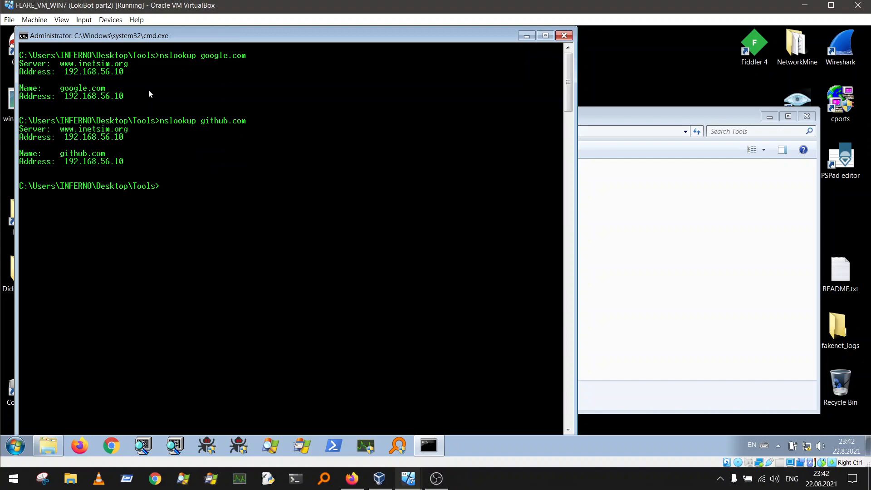
# Step: Test DNS resolution of the made-up name kuashfgasjf with nslookup, check the returned address, and close the command prompt
pyautogui.press('Up')
pyautogui.press('BackSpace')
pyautogui.press('BackSpace')
pyautogui.press('BackSpace')
pyautogui.press('BackSpace')
pyautogui.press('BackSpace')
pyautogui.press('BackSpace')
pyautogui.press('BackSpace')
pyautogui.press('BackSpace')
pyautogui.press('BackSpace')
pyautogui.press('BackSpace')
pyautogui.write('kuashfgasjf')
pyautogui.press('Return')
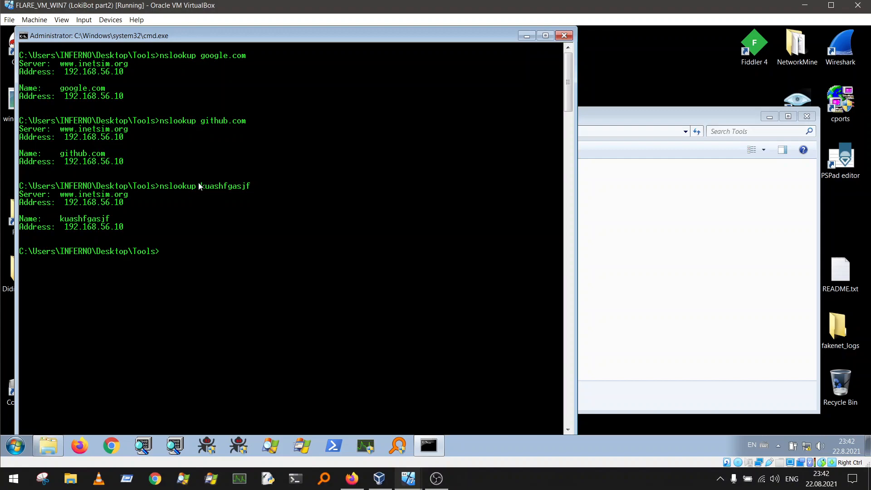
pyautogui.moveTo(65, 227); pyautogui.dragTo(123, 229)
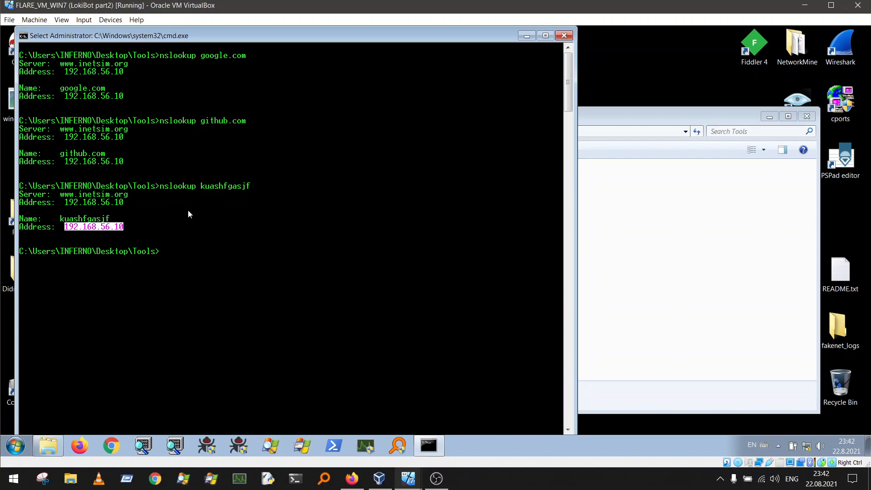
pyautogui.click(563, 36)
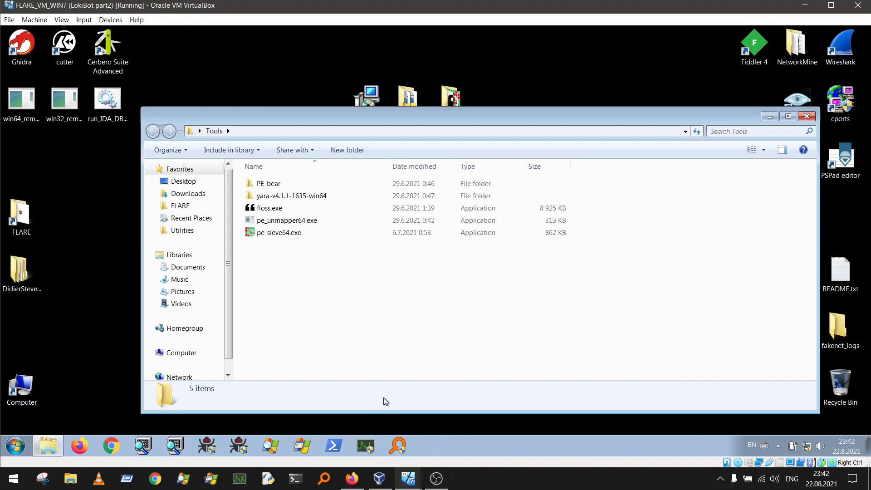
pyautogui.click(336, 448)
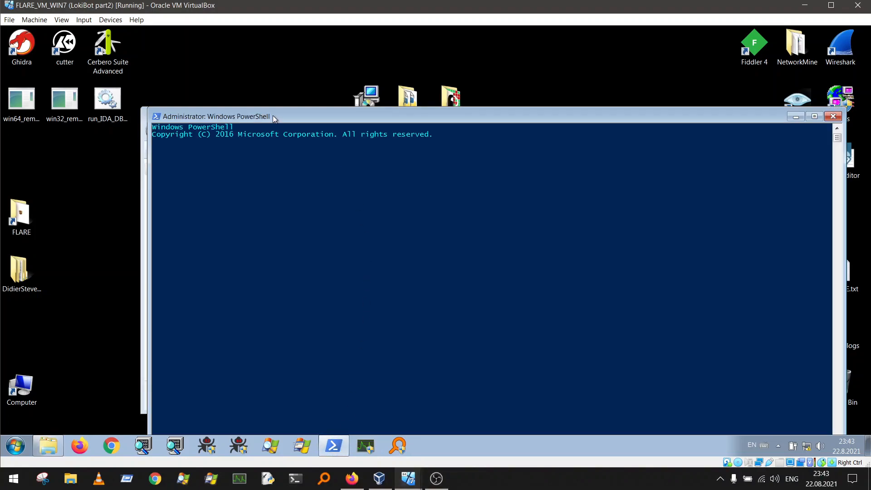
pyautogui.moveTo(272, 117); pyautogui.dragTo(248, 75)
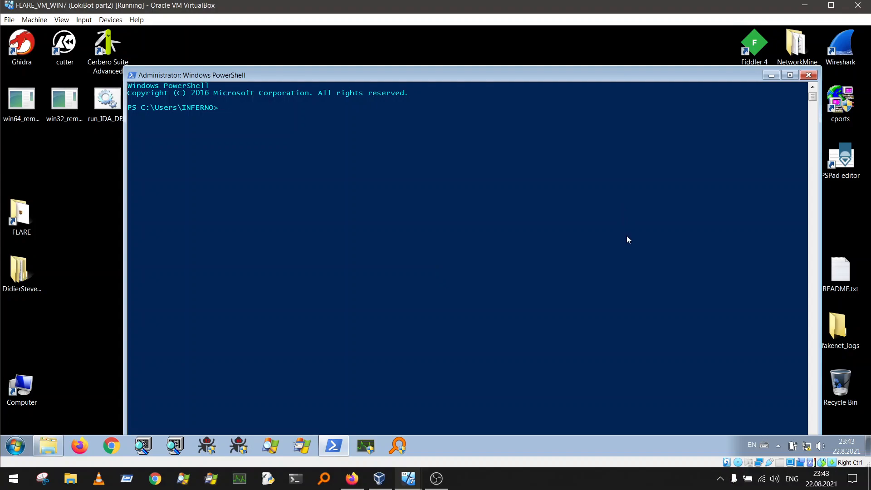
pyautogui.write('$request =  invoke-web')
pyautogui.press('Tab')
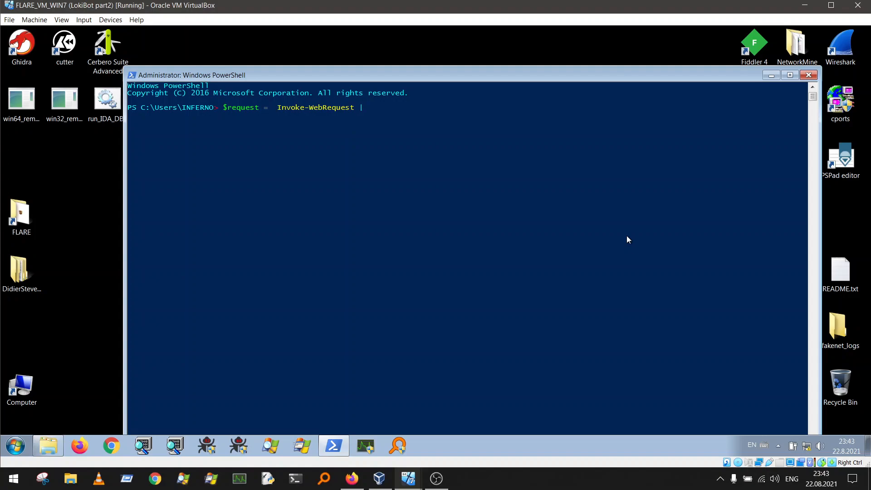
pyautogui.hotkey('alt', 'shift')
pyautogui.write("'")
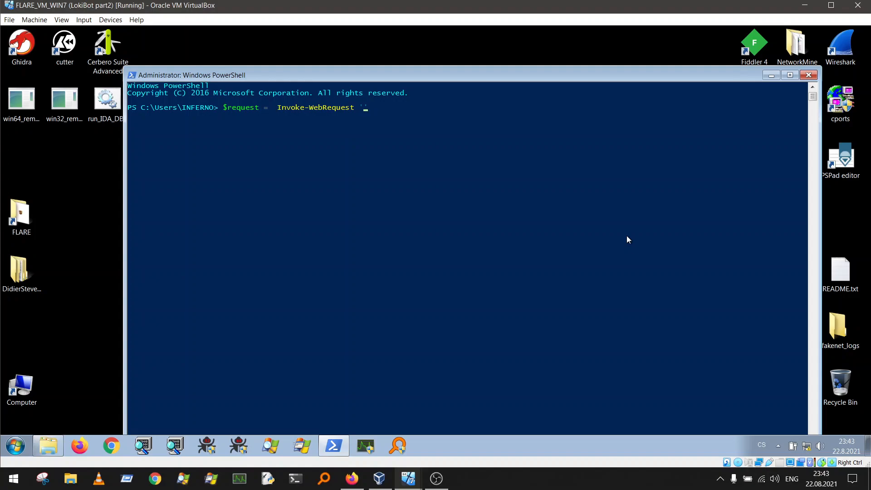
pyautogui.write('https"')
pyautogui.hotkey('alt', 'shift')
pyautogui.write('>')
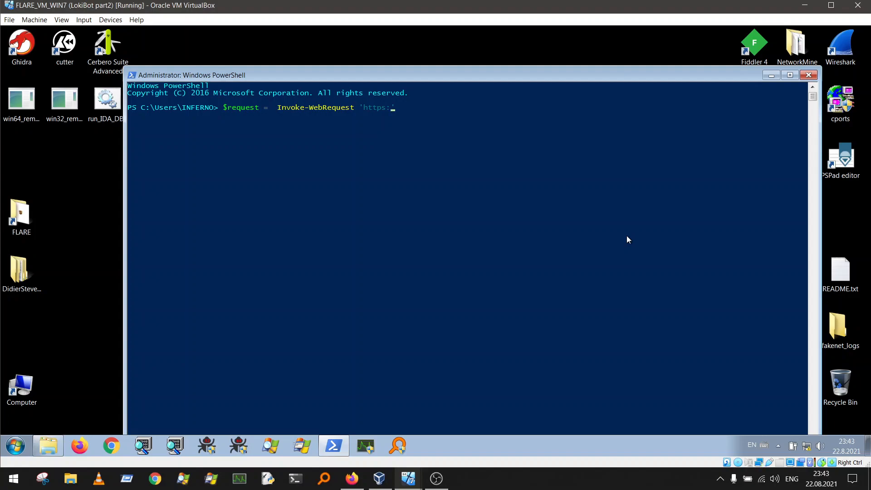
pyautogui.write('//drive.google.com/njhsdafjhlg')
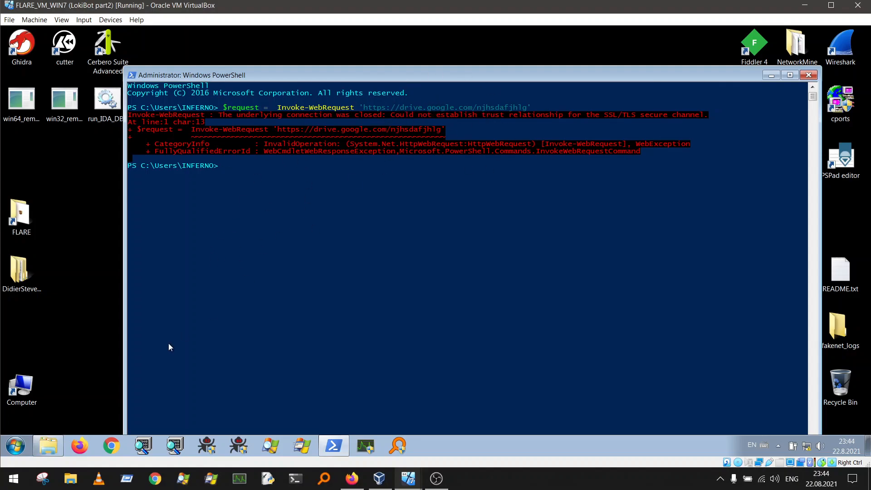
# Step: Open Firefox in the Windows 7 VM and load the Burp Suite page at 192.168.56.10:8080
pyautogui.click(81, 447)
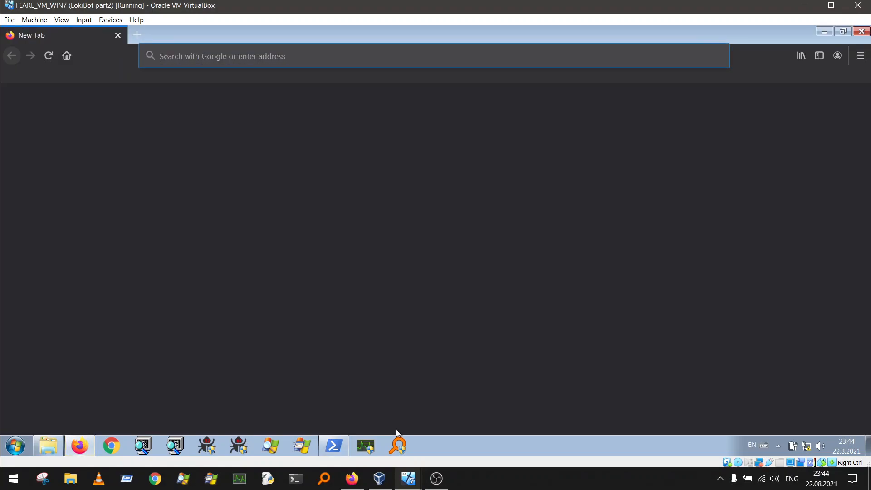
pyautogui.moveTo(408, 479)
pyautogui.moveTo(452, 420)
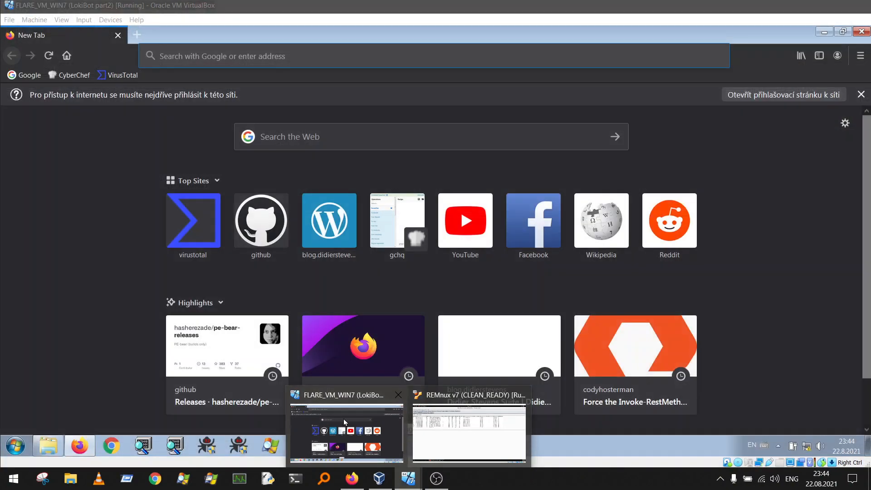
pyautogui.click(342, 419)
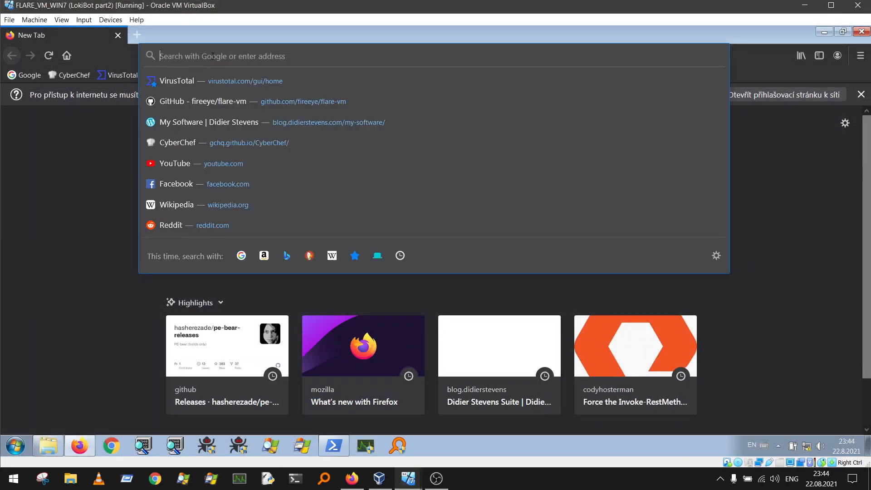
pyautogui.write('192.')
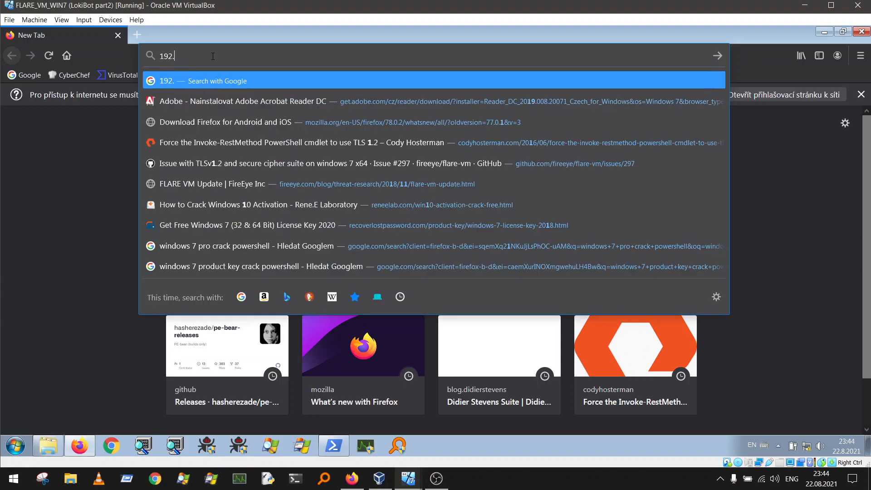
pyautogui.write('168.6')
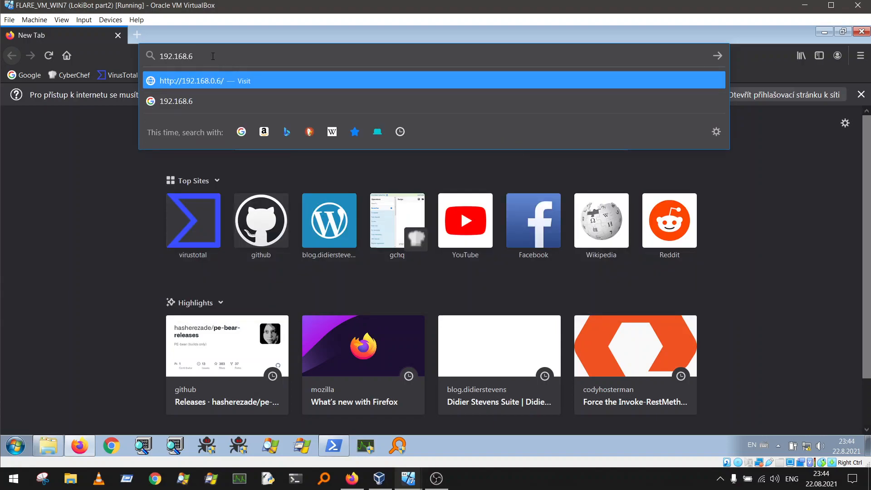
pyautogui.press('BackSpace')
pyautogui.write('56.10:8080')
pyautogui.press('Return')
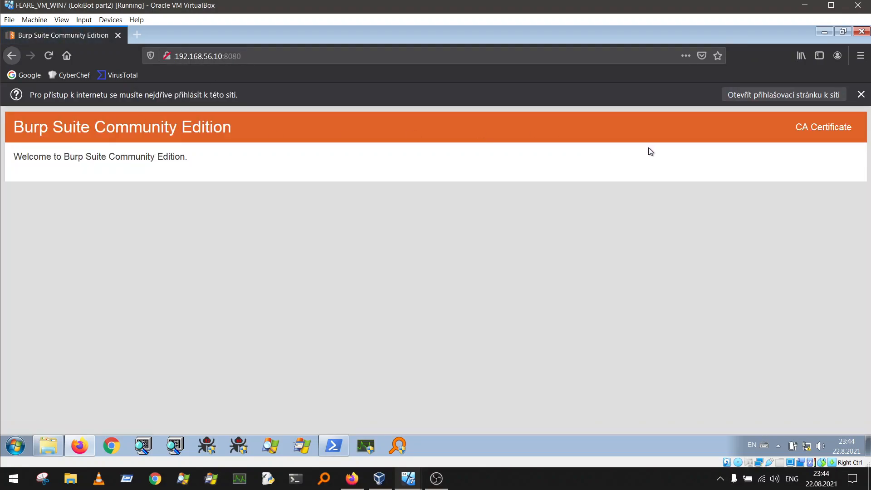
# Step: Download Burp's CA certificate as cacert.der and open the folder that contains it
pyautogui.click(828, 127)
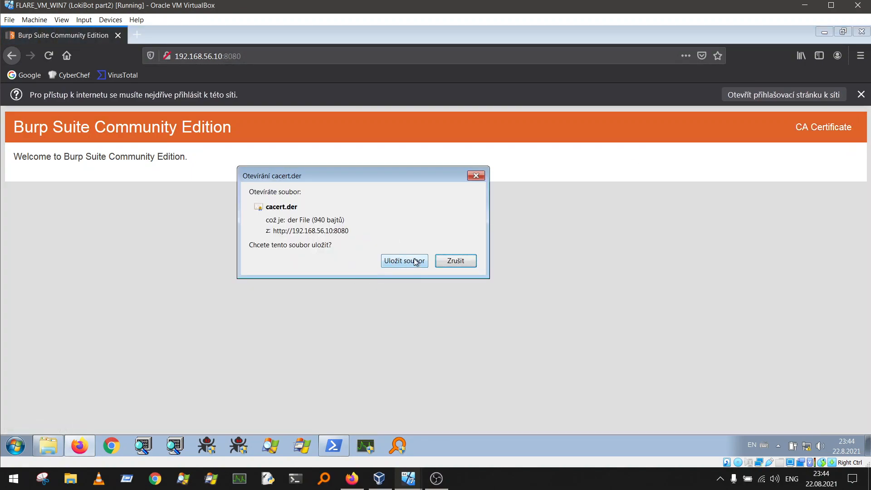
pyautogui.click(410, 261)
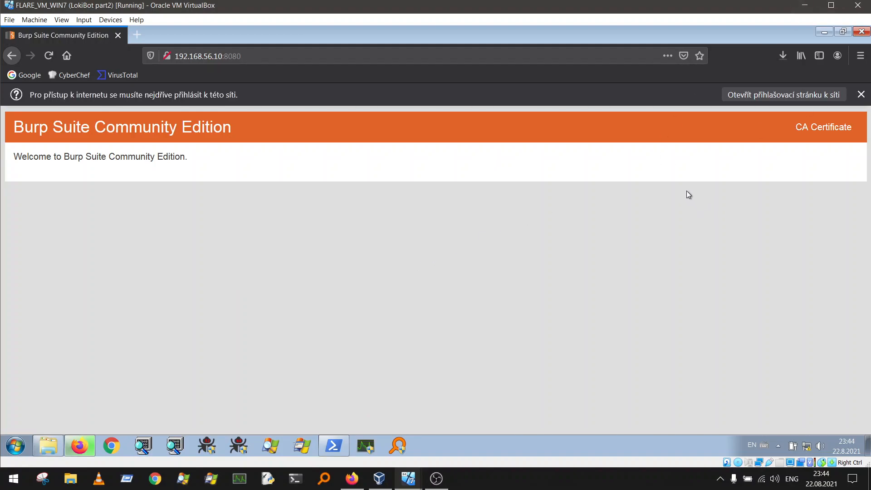
pyautogui.click(782, 55)
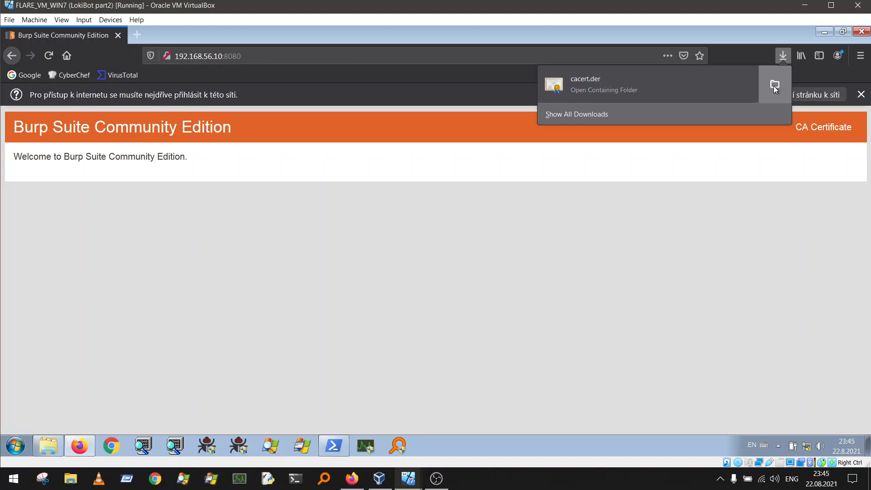
pyautogui.click(775, 85)
# Step: Open cacert.der and start its installation, choosing Trusted Root Certification Authorities as the certificate store
pyautogui.doubleClick(299, 202)
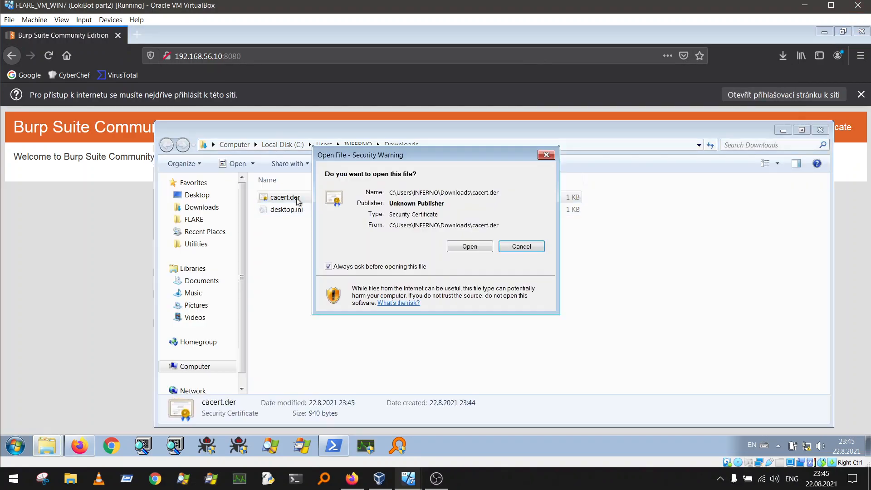
pyautogui.press('Return')
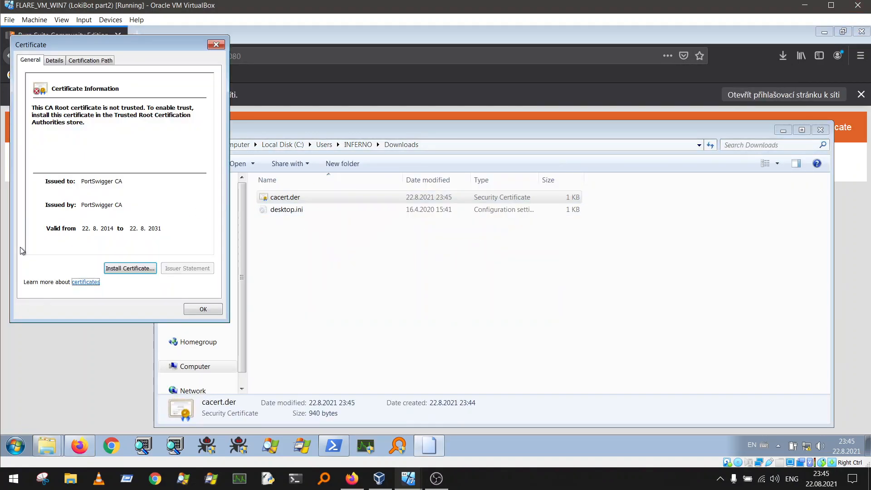
pyautogui.click(116, 269)
pyautogui.click(234, 318)
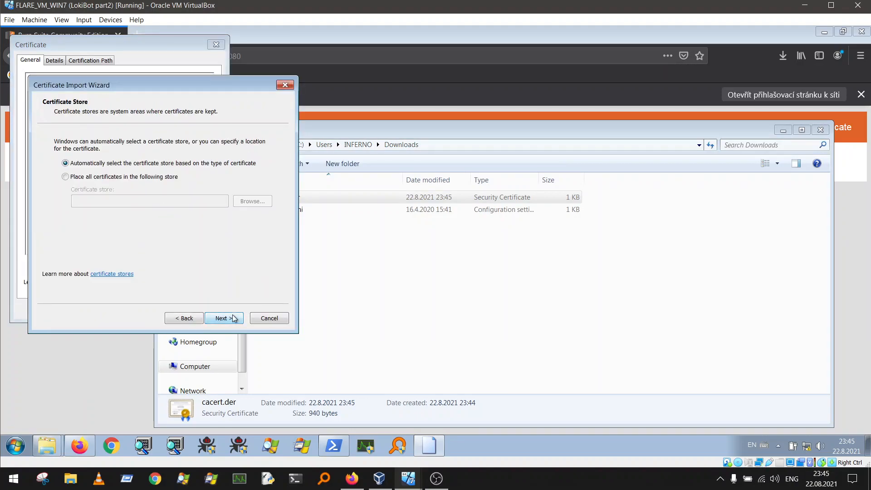
pyautogui.click(104, 177)
pyautogui.click(240, 202)
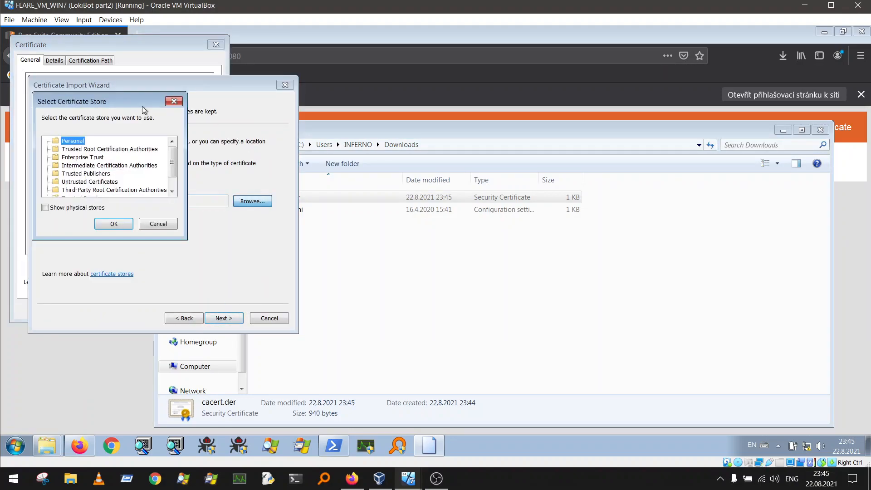
pyautogui.click(82, 150)
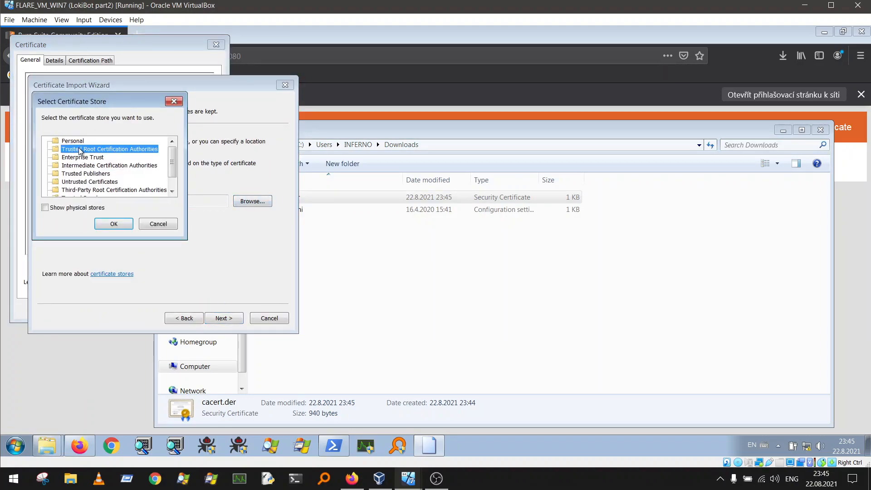
pyautogui.click(115, 224)
# Step: Complete the certificate import, accept the security warning, and close the certificate and Downloads windows
pyautogui.click(238, 319)
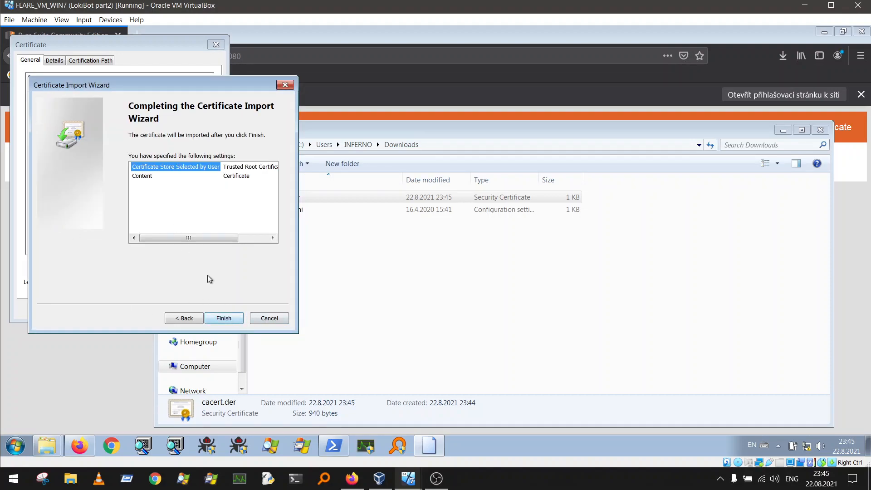
pyautogui.click(229, 318)
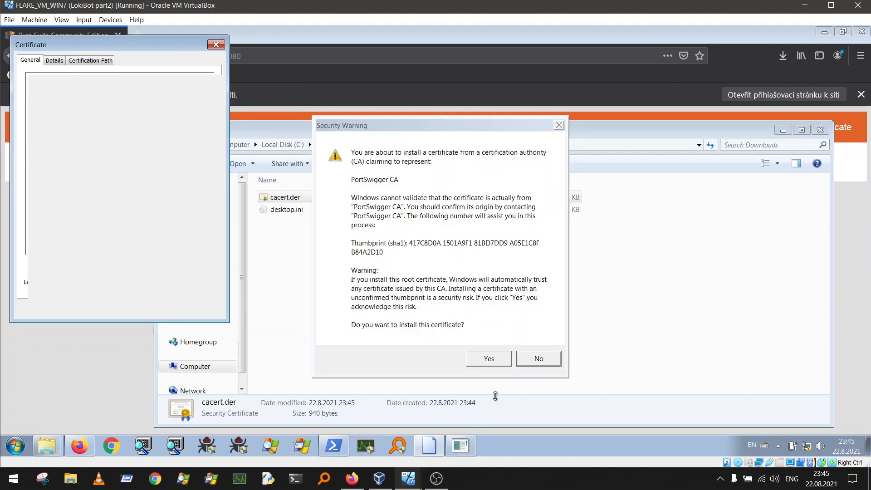
pyautogui.click(496, 358)
pyautogui.click(476, 272)
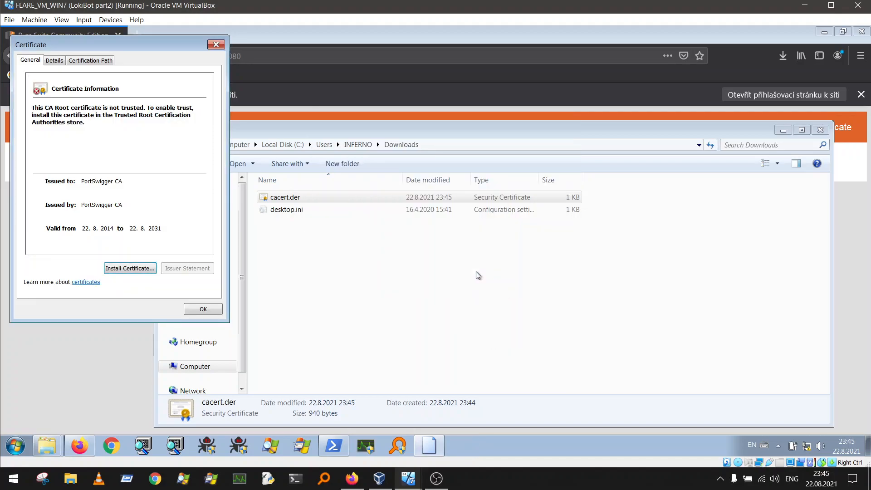
pyautogui.click(203, 309)
pyautogui.click(820, 130)
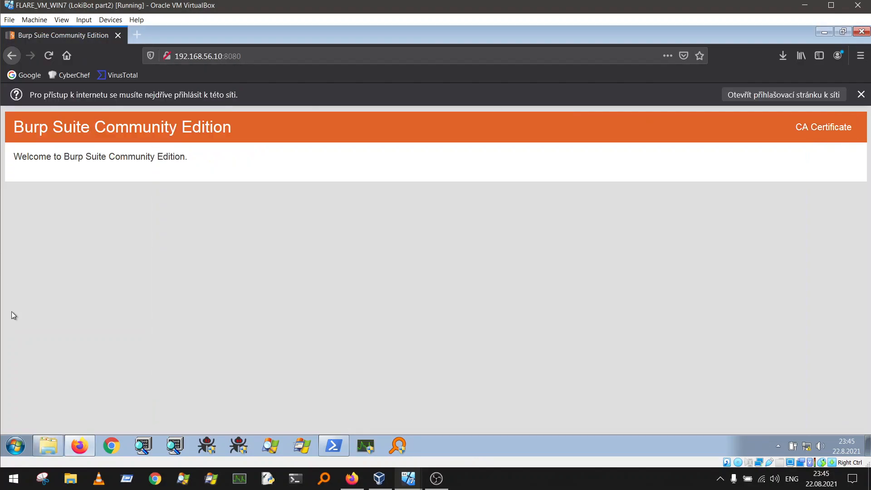
# Step: Close Firefox and rerun the previous Invoke-WebRequest command in PowerShell
pyautogui.click(862, 31)
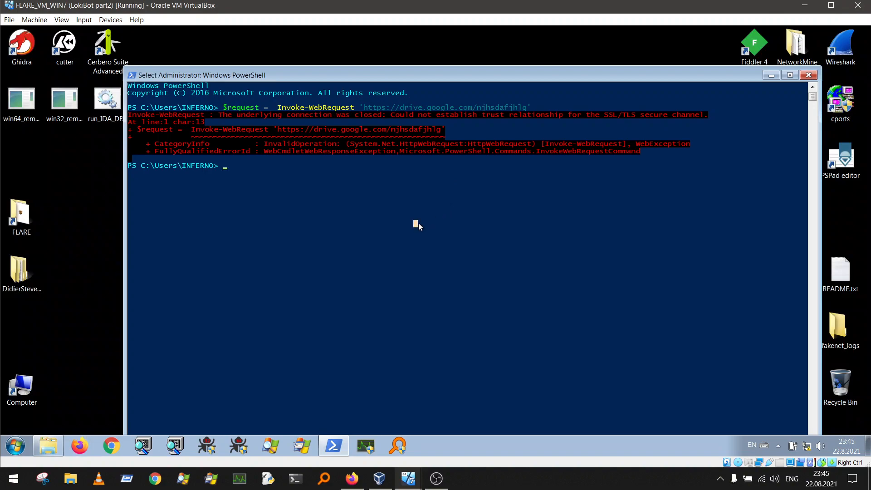
pyautogui.press('Escape')
pyautogui.press('Up')
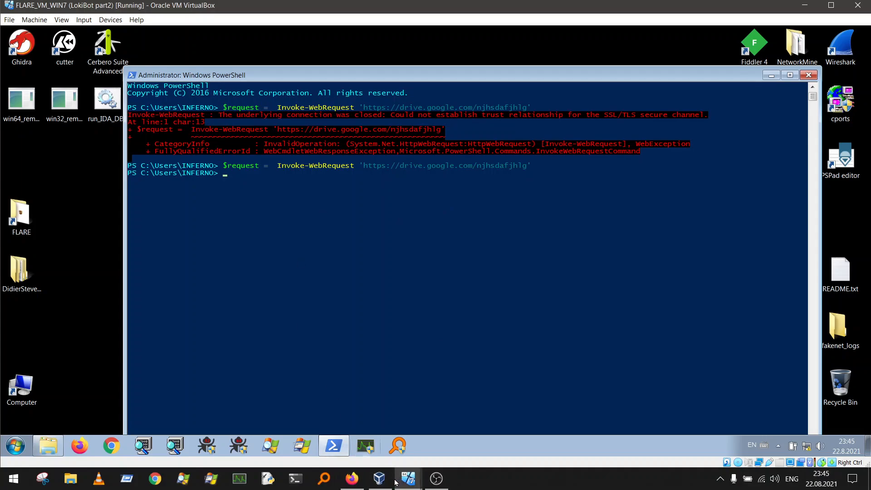
# Step: Switch to the REMnux VM and select the /njhsdafjhlg GET request in Burp Suite's HTTP history
pyautogui.click(409, 479)
pyautogui.click(470, 428)
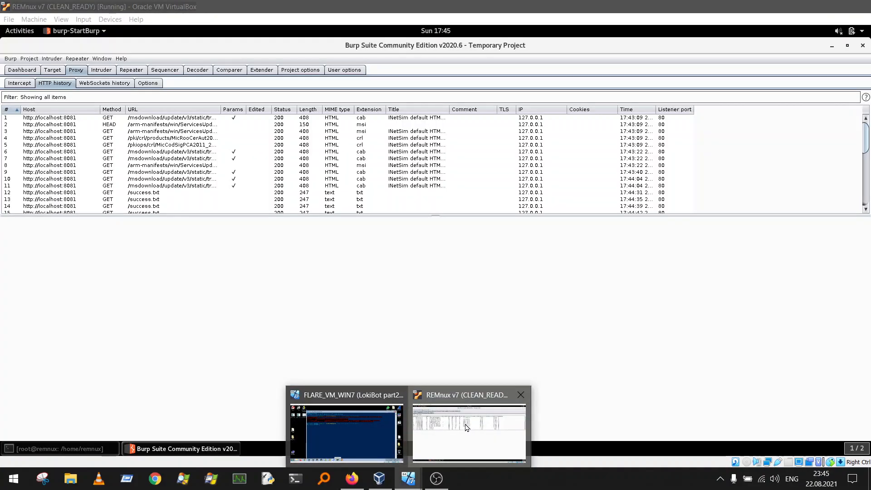
pyautogui.click(202, 172)
pyautogui.scroll(-8, 203, 171)
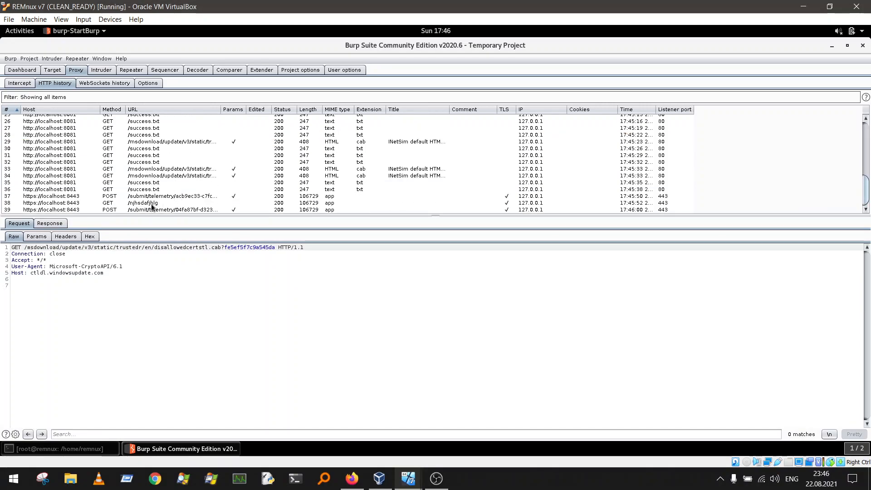
pyautogui.click(153, 204)
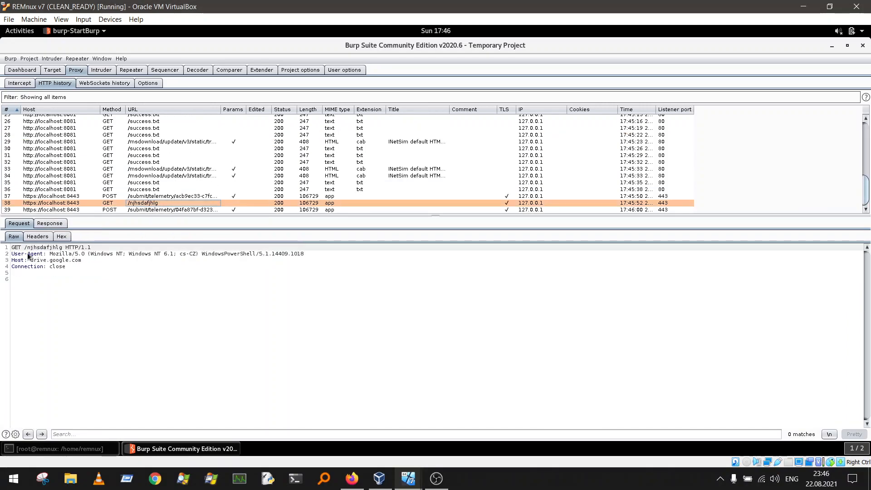
# Step: Examine the User-Agent header of the selected request and the Server header of its response
pyautogui.moveTo(11, 253); pyautogui.dragTo(309, 255)
pyautogui.click(40, 265)
pyautogui.click(33, 253)
pyautogui.click(309, 255)
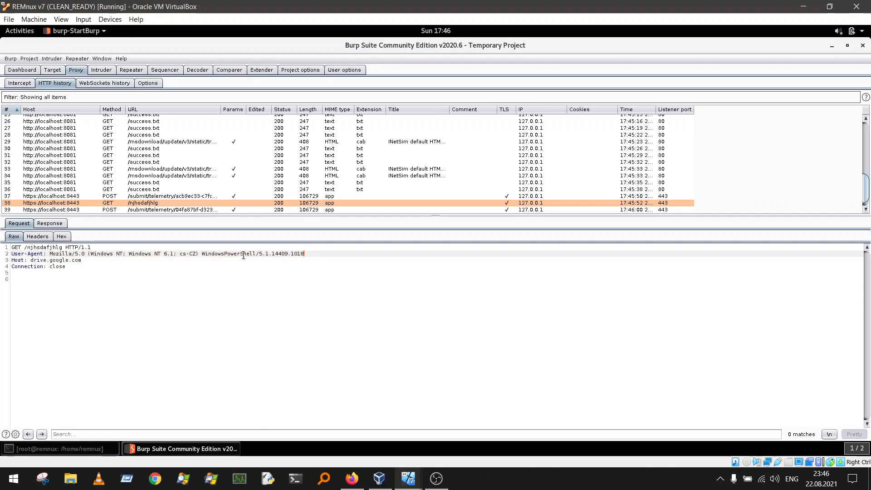
pyautogui.click(52, 224)
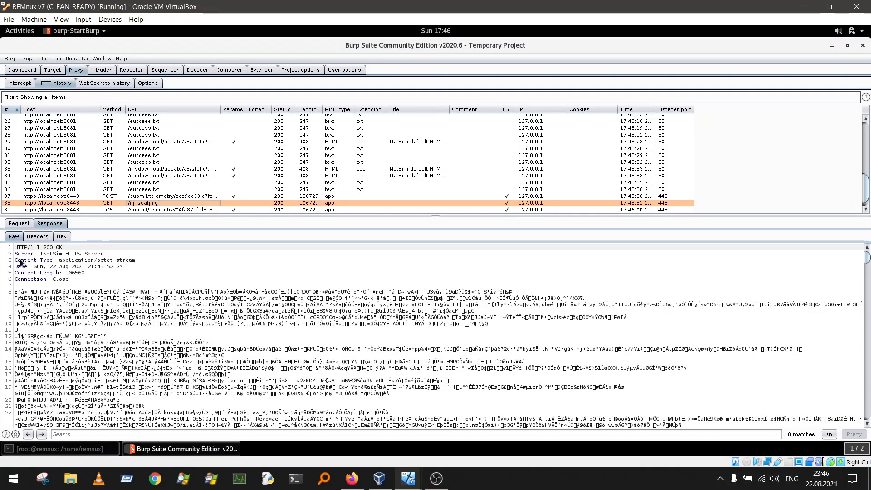
pyautogui.click(65, 254)
pyautogui.moveTo(45, 254); pyautogui.dragTo(36, 256)
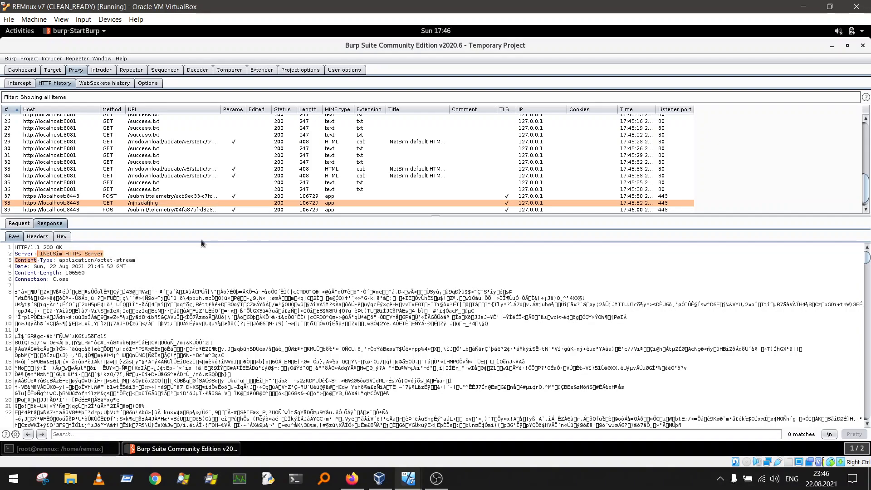
# Step: Examine the Content-Type header and the binary body of the /njhsdafjhlg response
pyautogui.moveTo(58, 259); pyautogui.dragTo(141, 260)
pyautogui.moveTo(15, 292); pyautogui.dragTo(354, 374)
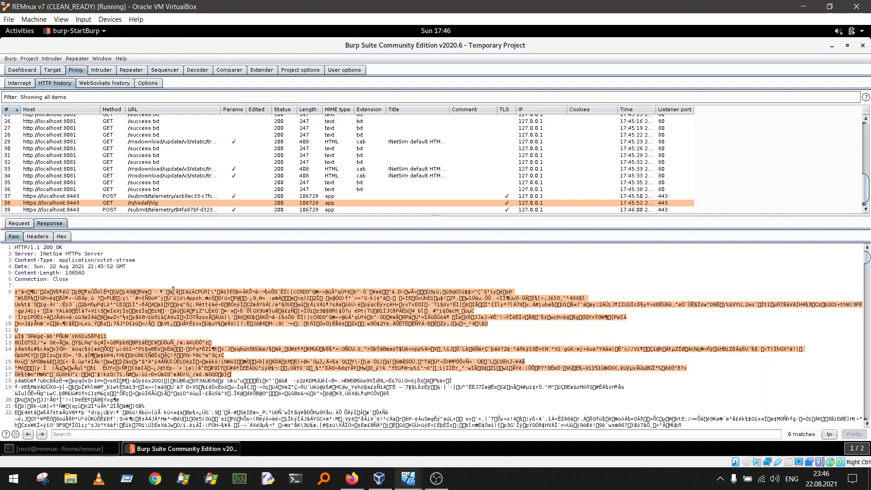
pyautogui.scroll(-3, 135, 271)
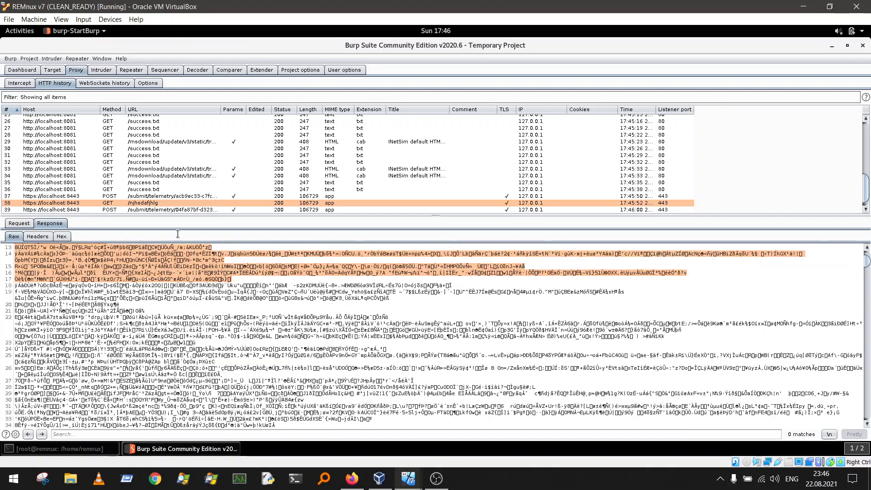
pyautogui.scroll(2, 170, 177)
pyautogui.scroll(-2, 192, 159)
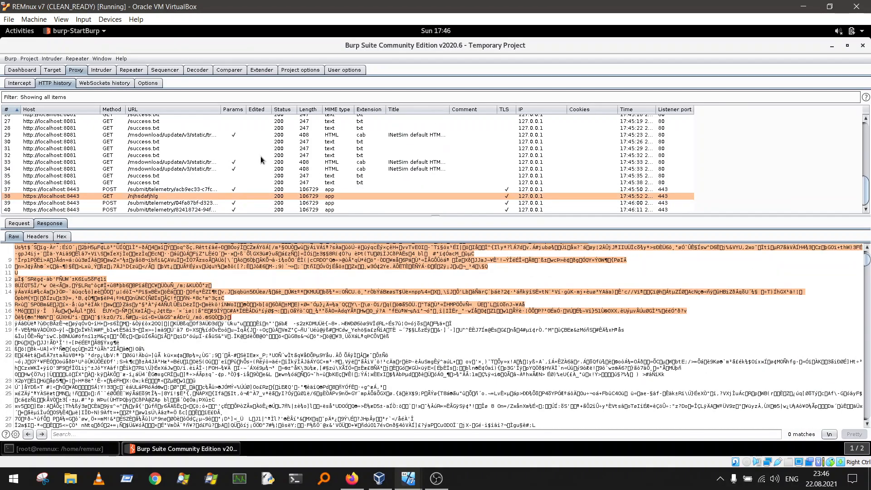
# Step: Clear the entire proxy HTTP history in Burp Suite and confirm the deletion
pyautogui.rightClick(108, 157)
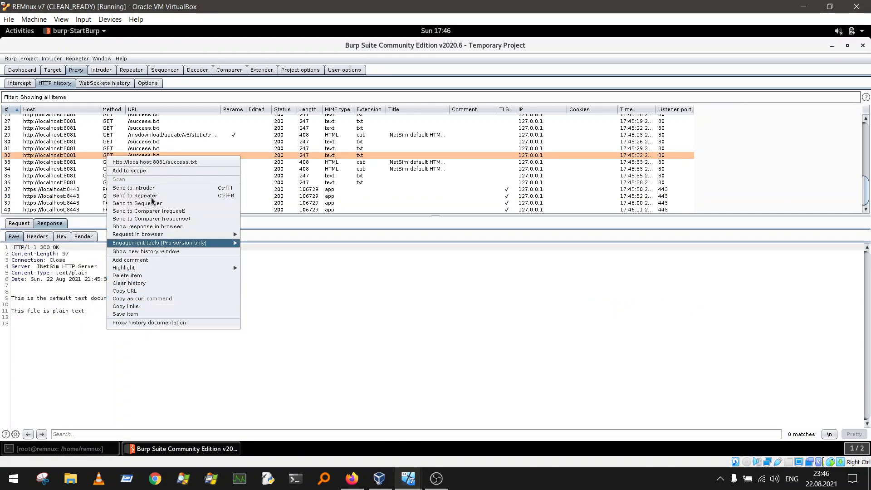
pyautogui.click(145, 283)
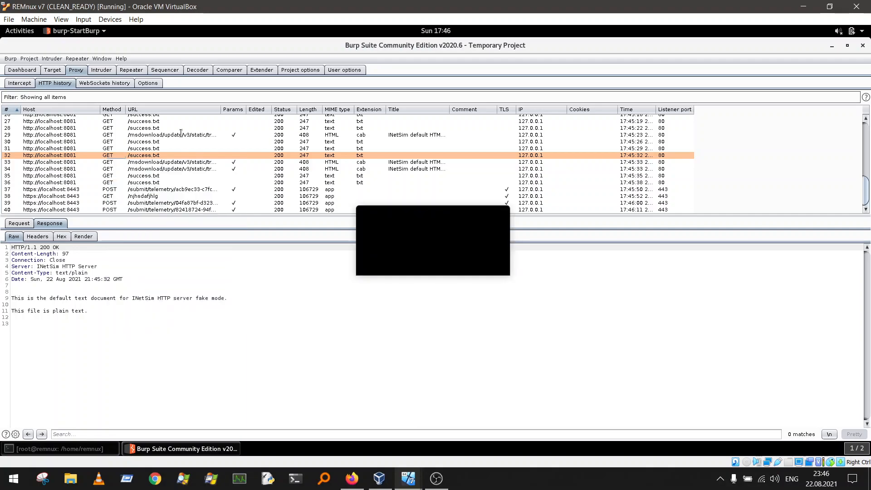
pyautogui.click(468, 264)
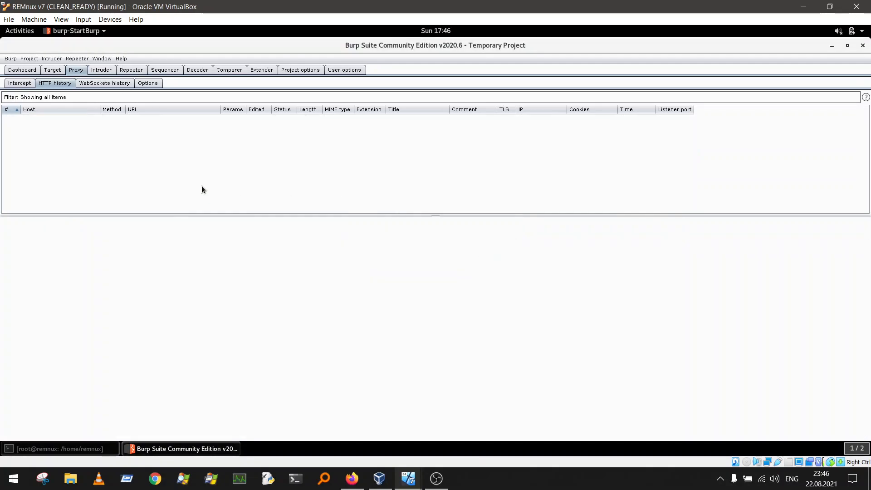
# Step: Switch to the FLARE_VM_WIN7 virtual machine, close PowerShell, and shift the Tools folder window aside
pyautogui.moveTo(408, 478)
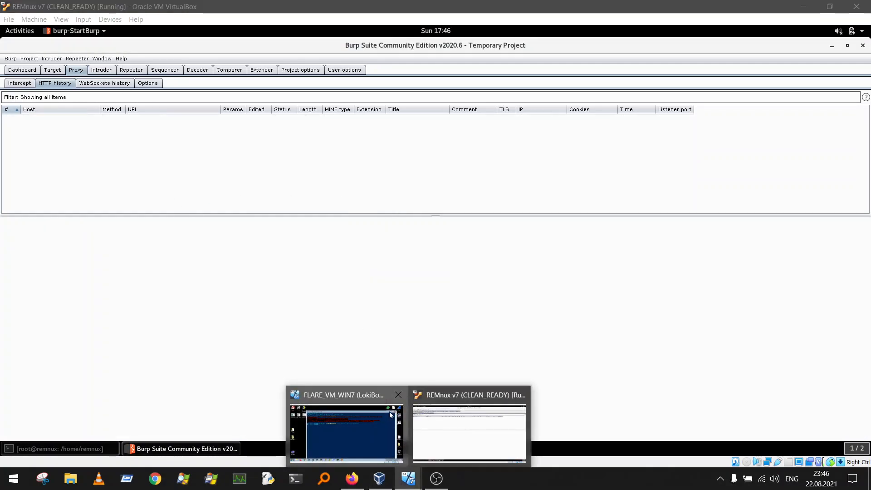
pyautogui.click(347, 419)
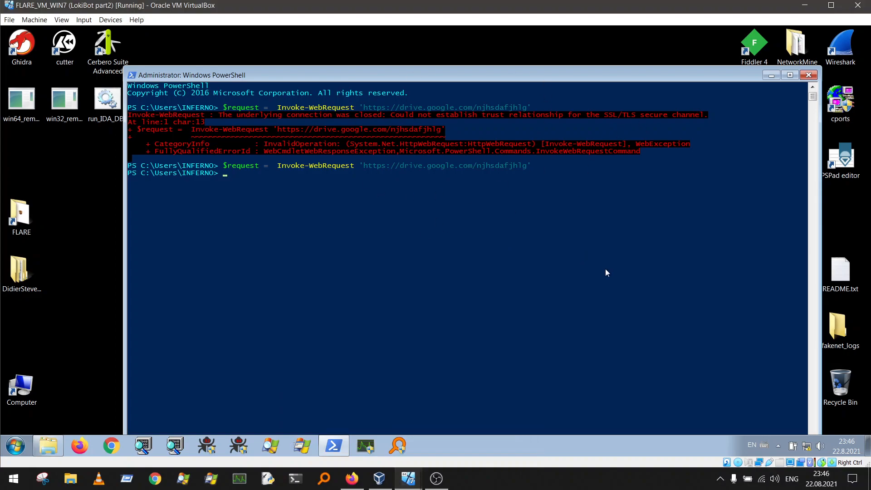
pyautogui.click(809, 75)
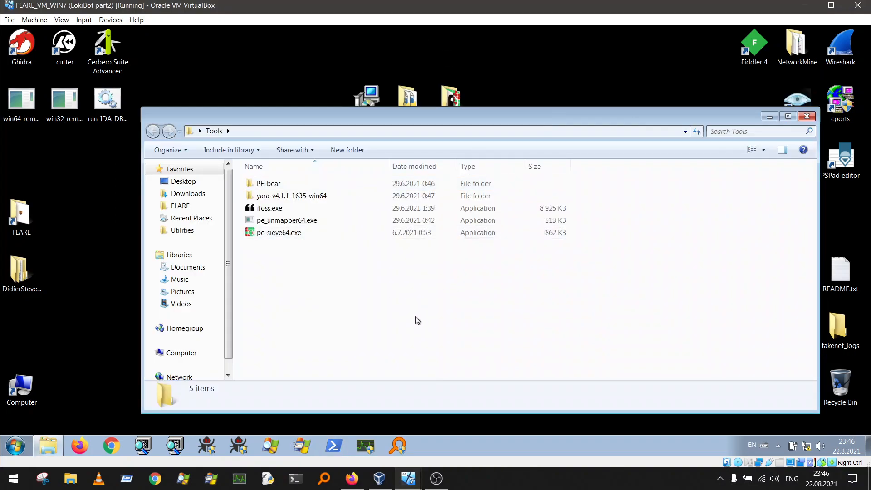
pyautogui.moveTo(287, 114); pyautogui.dragTo(359, 85)
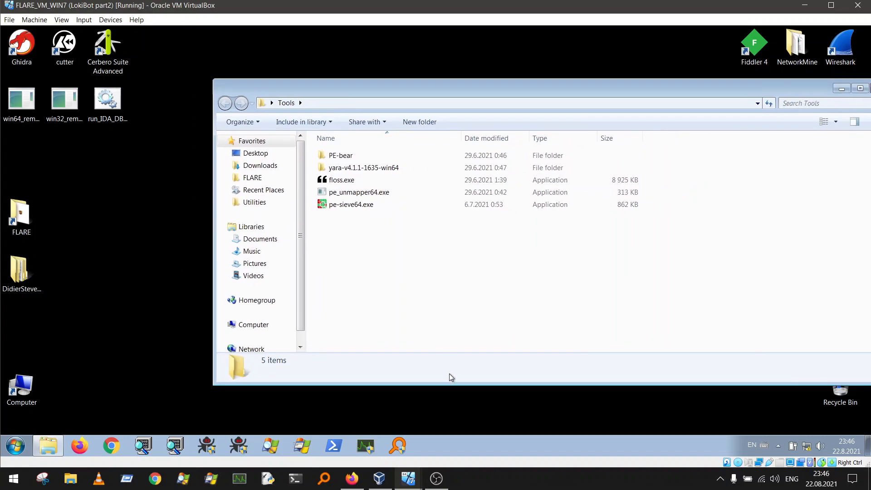
# Step: Launch Process Hacker, collapse the wininit.exe process tree, and shrink the window into the desktop's lower part
pyautogui.click(364, 449)
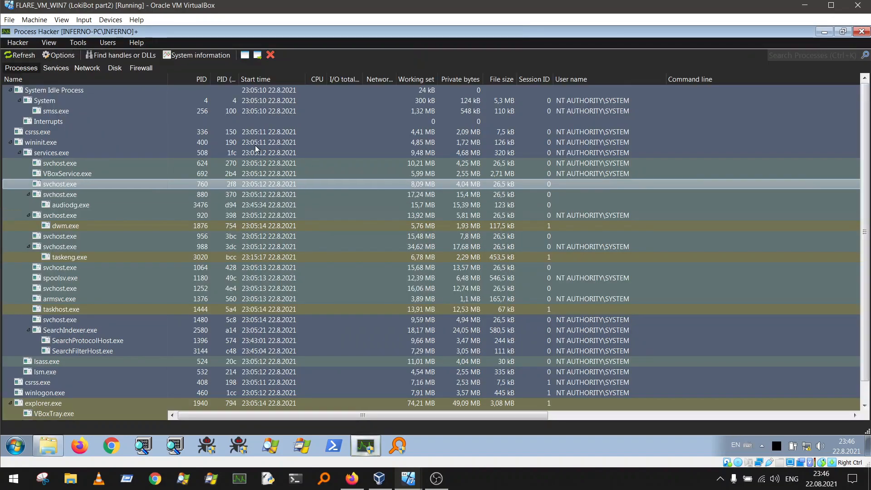
pyautogui.click(10, 142)
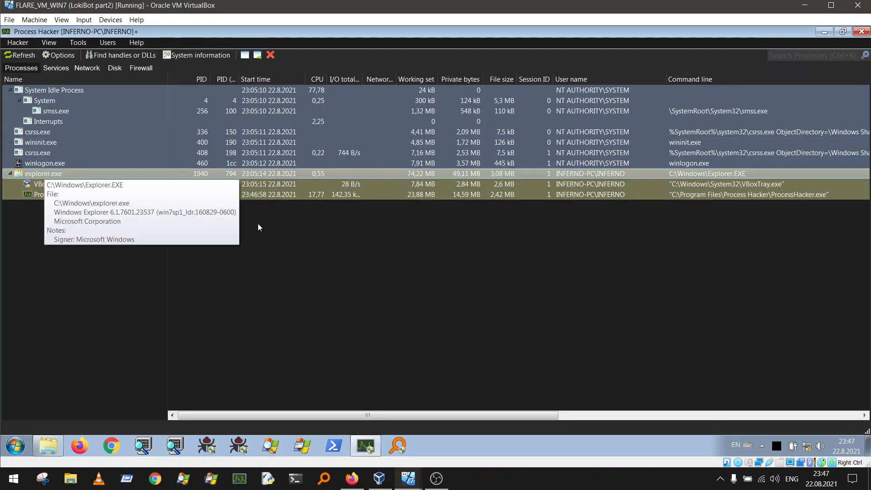
pyautogui.click(843, 32)
pyautogui.moveTo(625, 103); pyautogui.dragTo(459, 245)
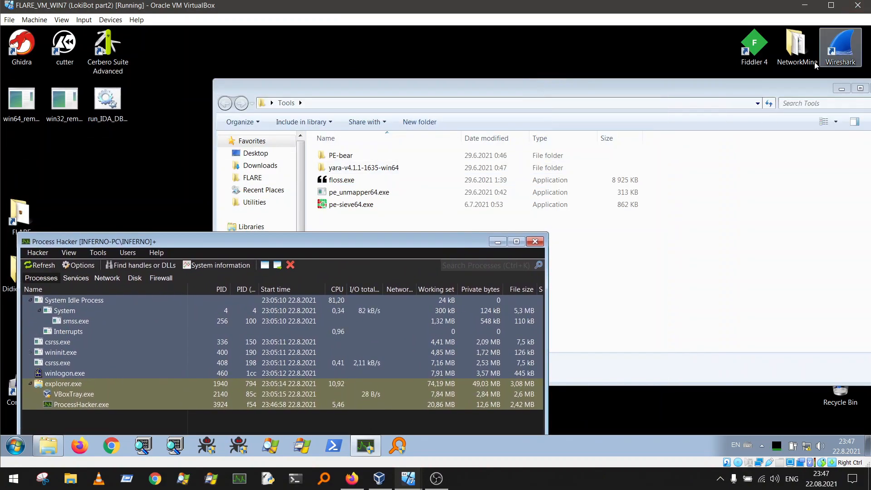
# Step: Launch Wireshark, start capturing on Local Area Connection 2, and minimize its window
pyautogui.doubleClick(840, 59)
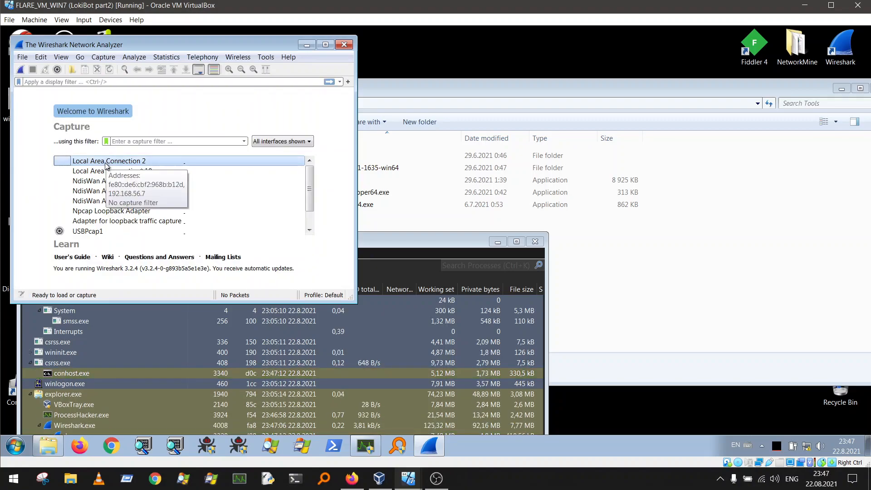
pyautogui.doubleClick(107, 165)
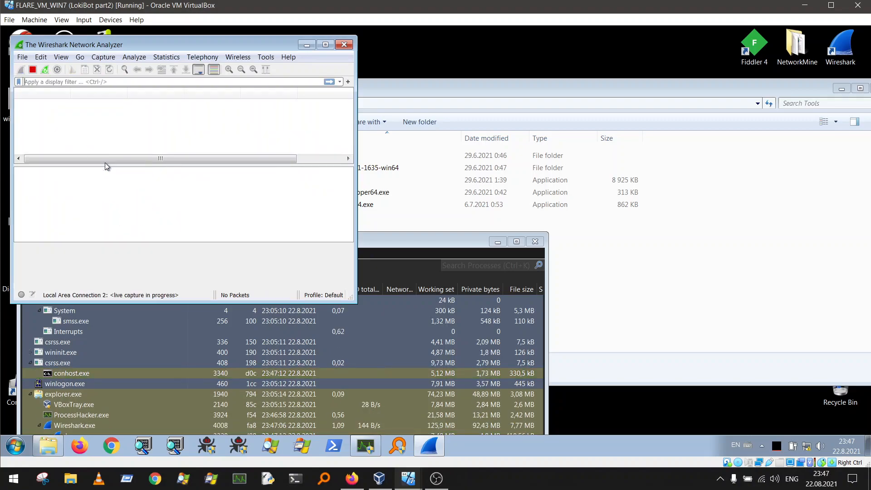
pyautogui.click(305, 45)
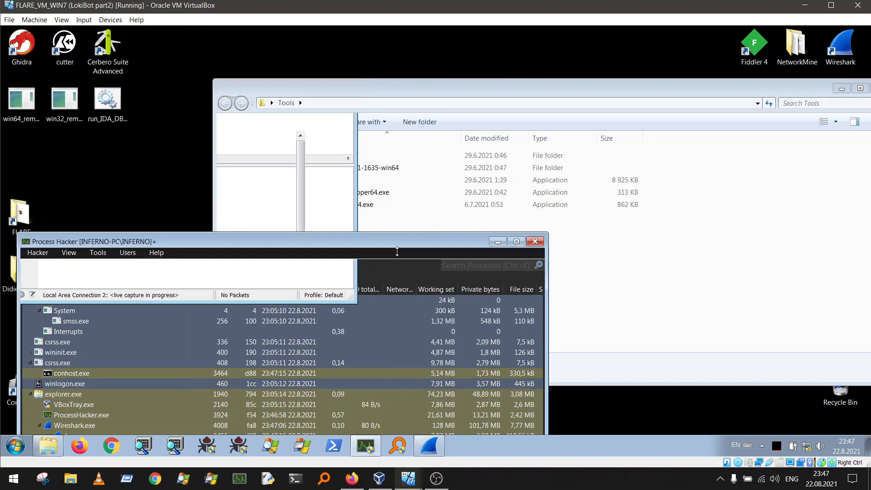
# Step: Rearrange the Tools and Process Hacker windows to uncover the sample on the desktop, and run COCKFIGHTER.exe
pyautogui.moveTo(338, 87); pyautogui.dragTo(628, 69)
pyautogui.click(444, 168)
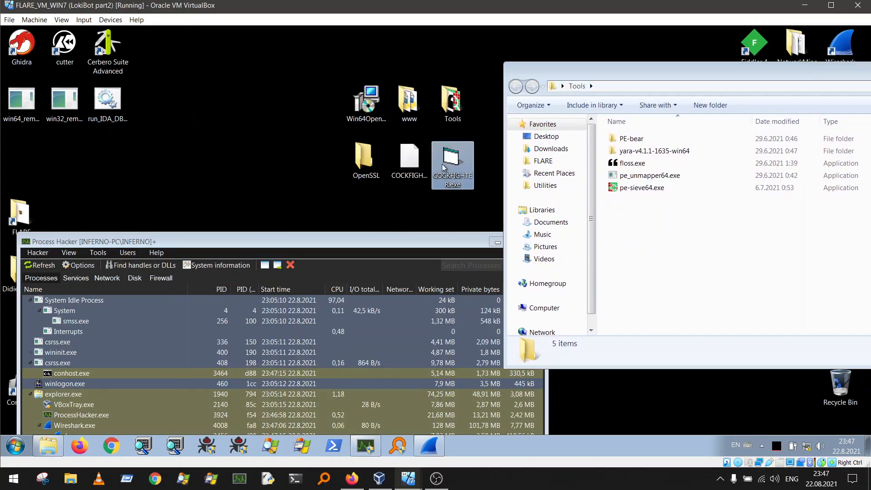
pyautogui.moveTo(453, 163)
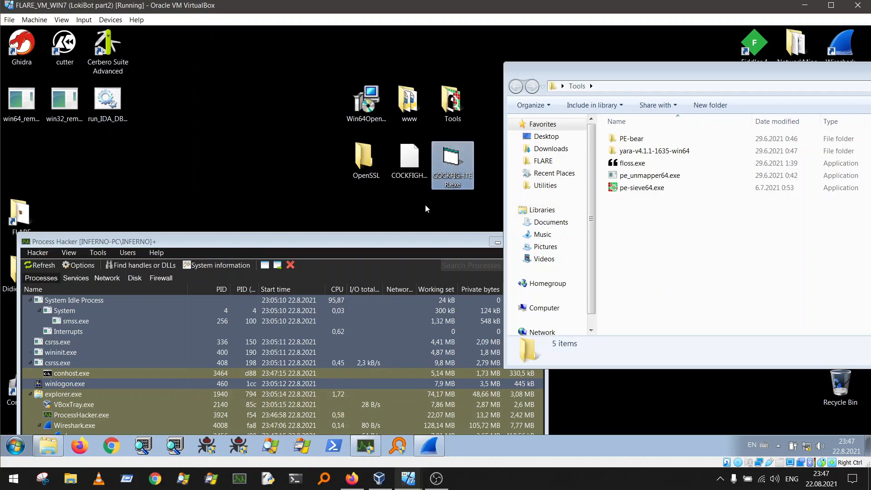
pyautogui.click(374, 245)
pyautogui.moveTo(366, 159); pyautogui.dragTo(357, 177)
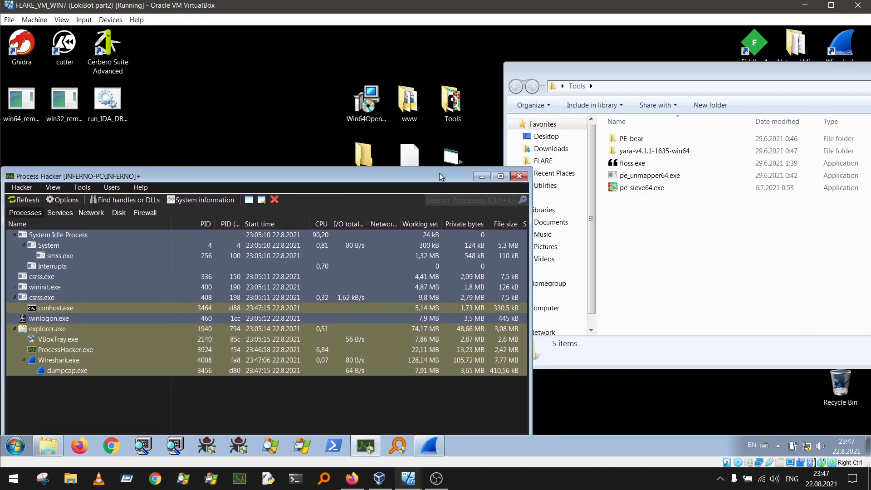
pyautogui.doubleClick(452, 157)
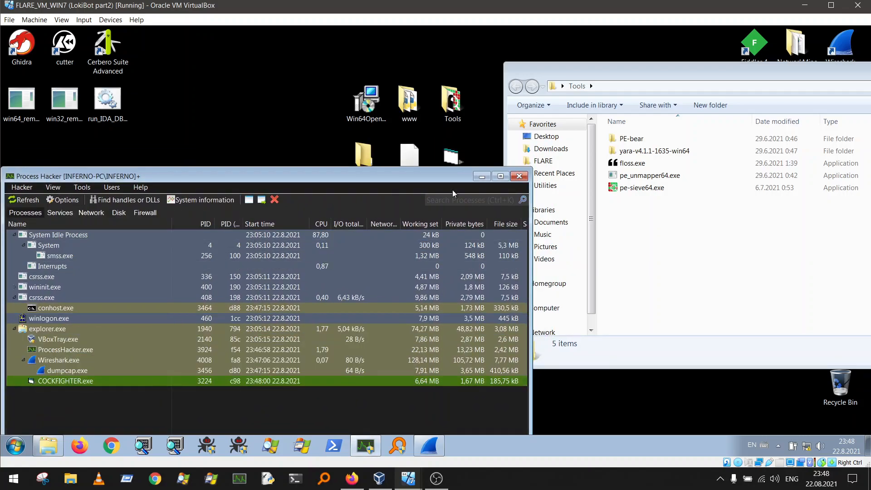
# Step: Widen Process Hacker's network total bytes column and clear the Tools folder window out of the way
pyautogui.moveTo(318, 173); pyautogui.dragTo(318, 35)
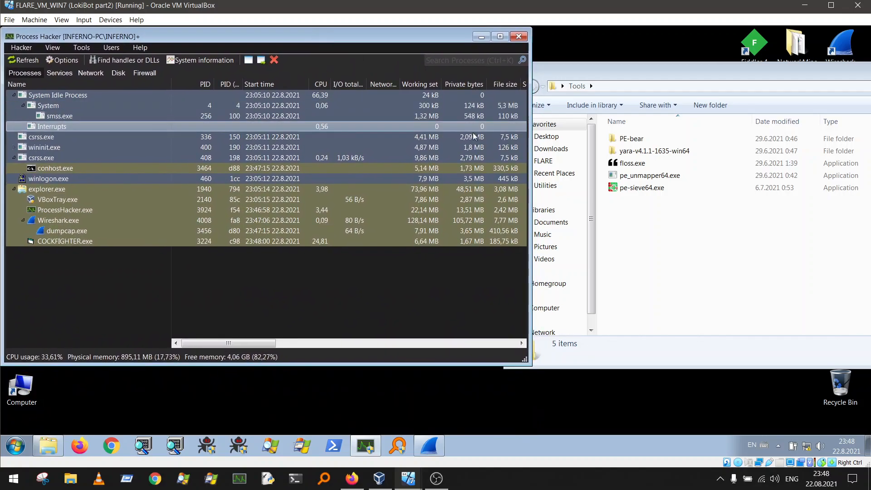
pyautogui.moveTo(399, 84); pyautogui.dragTo(429, 83)
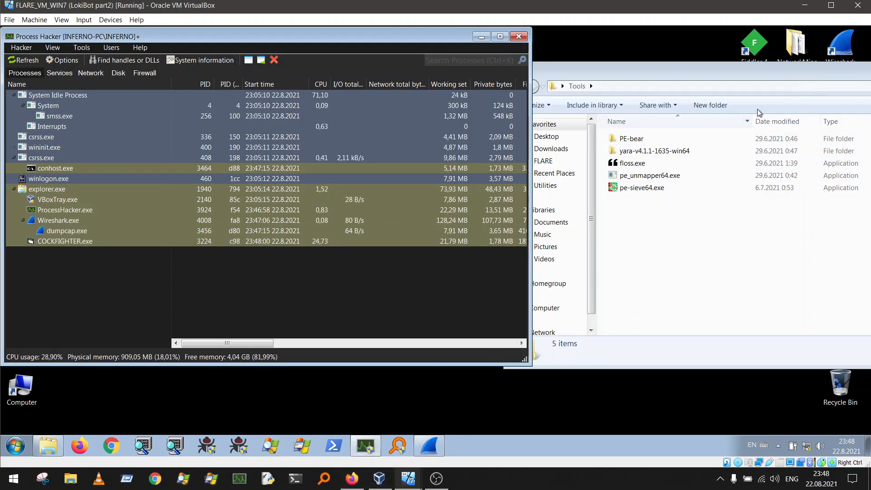
pyautogui.moveTo(713, 74); pyautogui.dragTo(465, 112)
pyautogui.moveTo(795, 112); pyautogui.dragTo(632, 89)
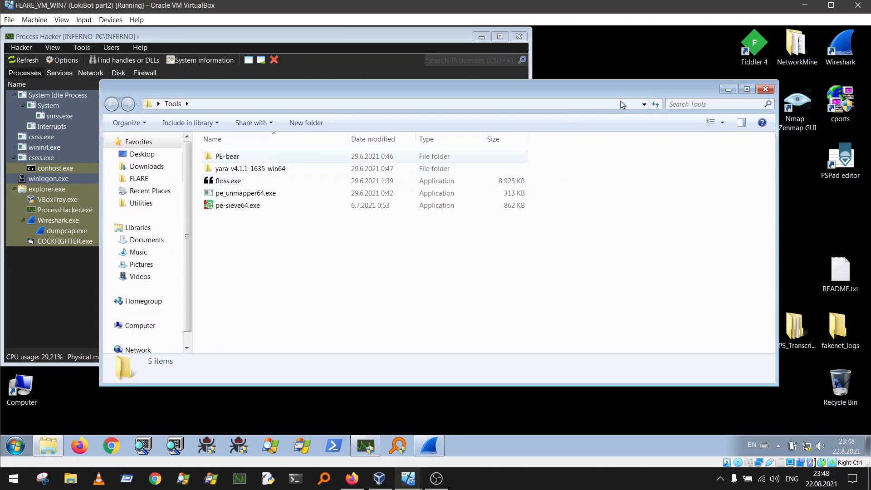
pyautogui.click(726, 89)
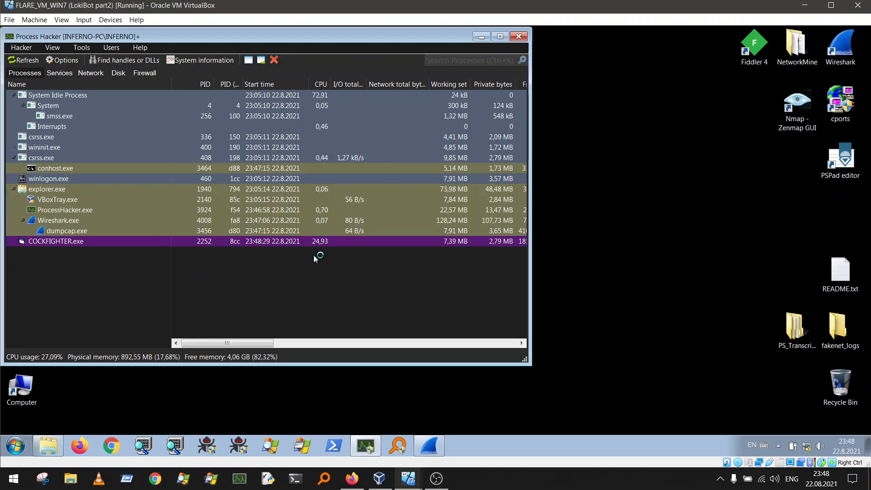
# Step: Monitor the COCKFIGHTER.exe process for network activity, and suspend it in Process Hacker
pyautogui.moveTo(147, 244)
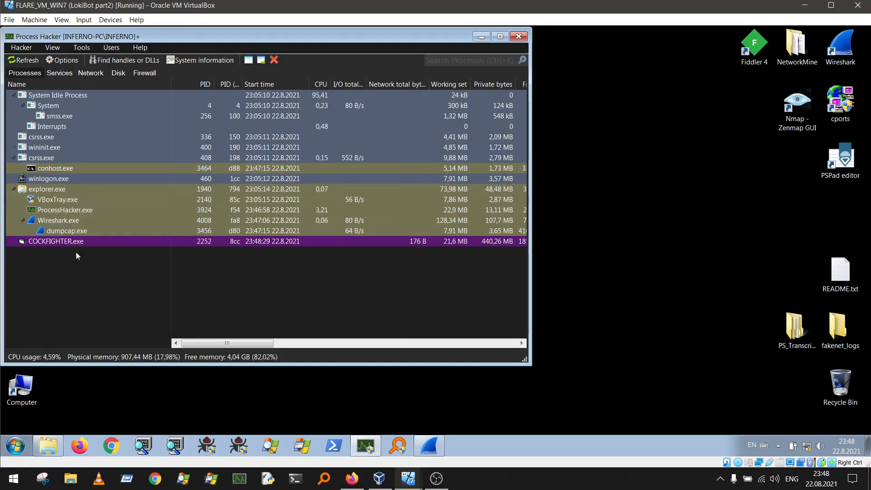
pyautogui.moveTo(80, 244)
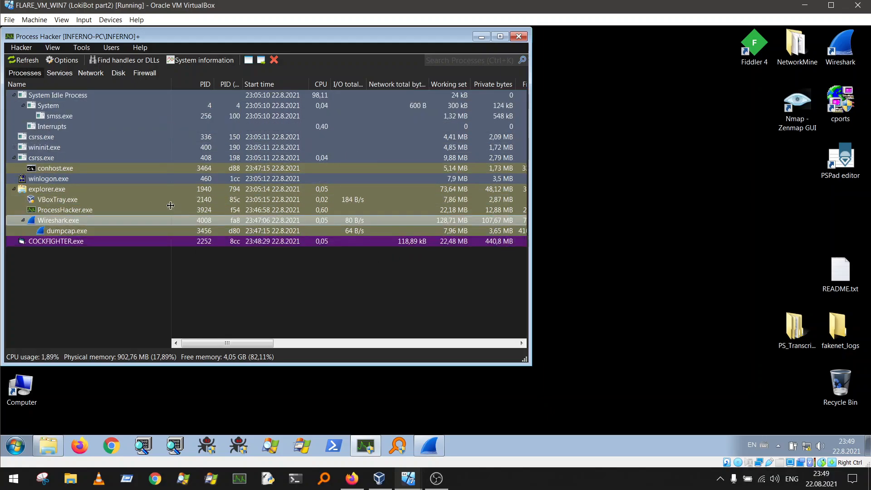
pyautogui.rightClick(83, 241)
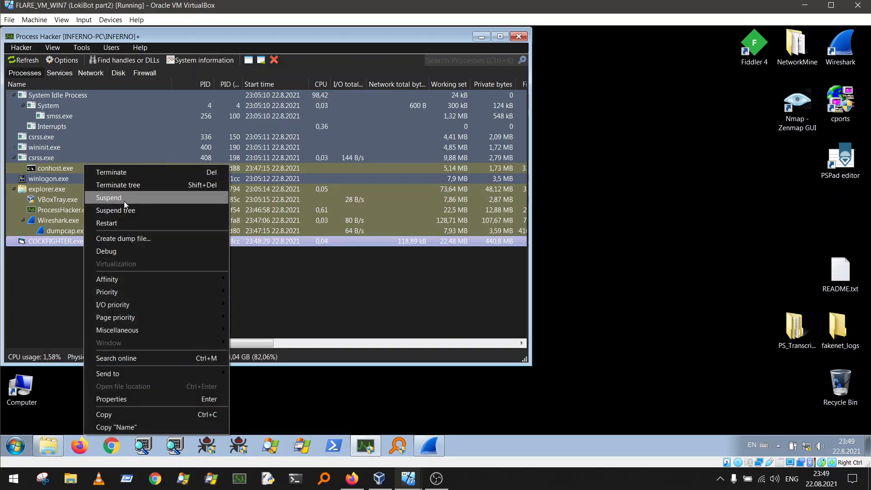
pyautogui.click(123, 200)
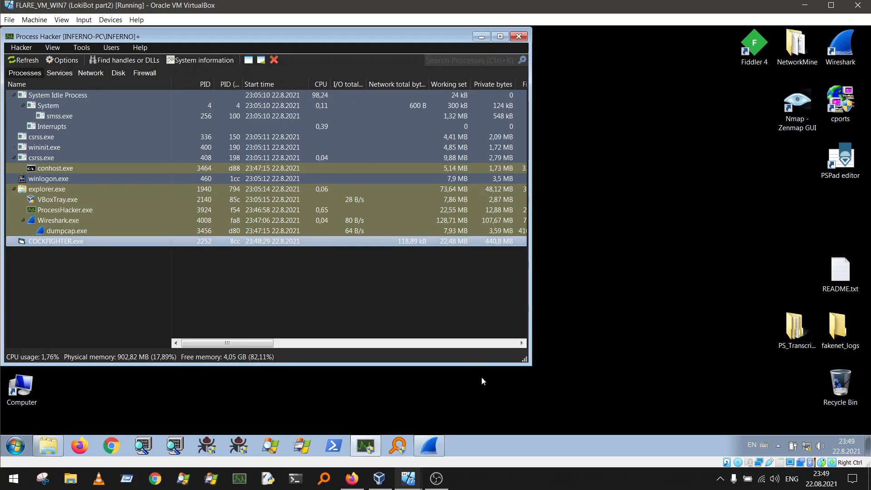
# Step: Bring back the Wireshark window, maximize it, and stop the running packet capture
pyautogui.click(460, 390)
pyautogui.click(428, 445)
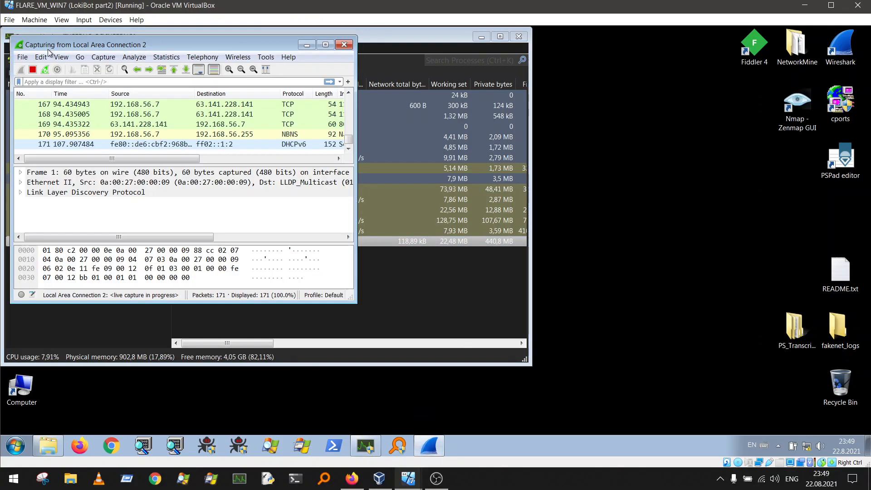
pyautogui.click(328, 44)
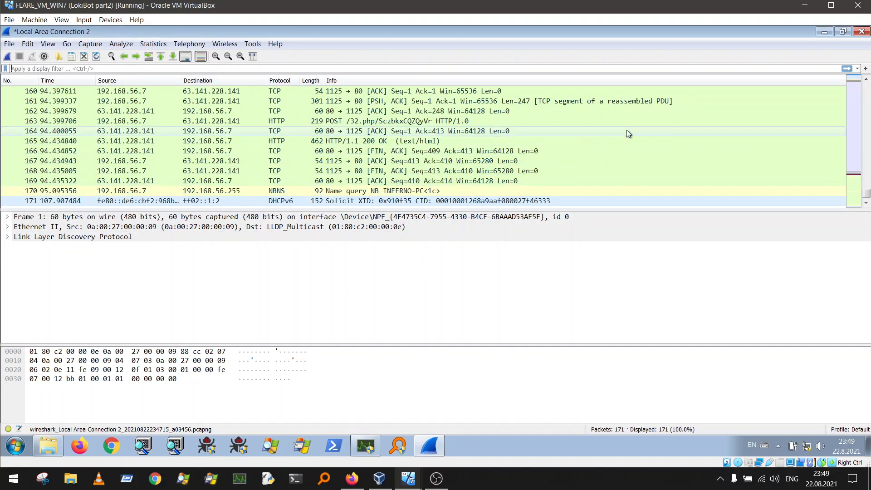
# Step: Find the first TLS Client Hello packet and examine its Server Name Indication field
pyautogui.scroll(20, 272, 120)
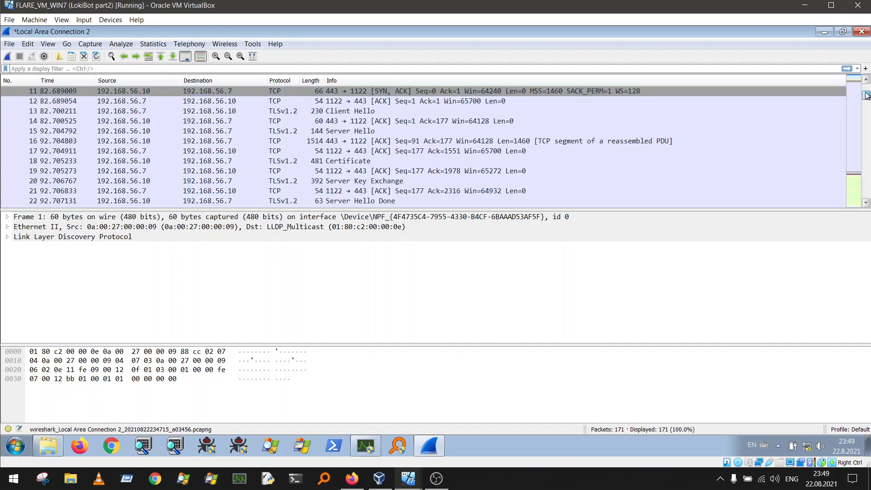
pyautogui.click(307, 123)
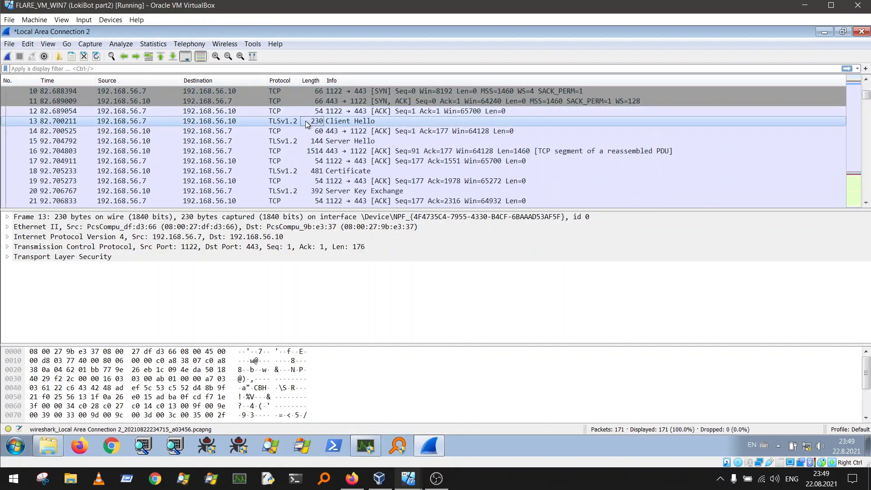
pyautogui.scroll(-1, 303, 397)
pyautogui.scroll(-1, 302, 399)
pyautogui.click(275, 389)
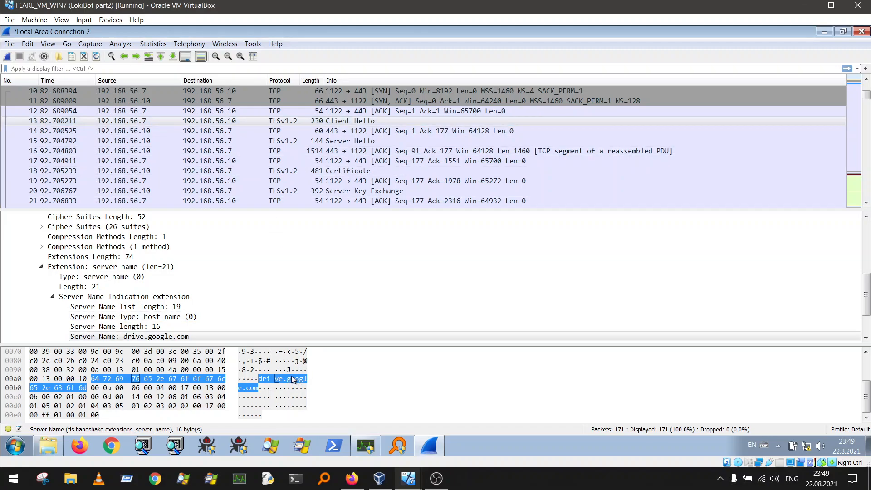
# Step: Examine the Server Hello packet and the following Certificate packet, expanding the first certificate's signed data down to its issuer and subject
pyautogui.click(322, 146)
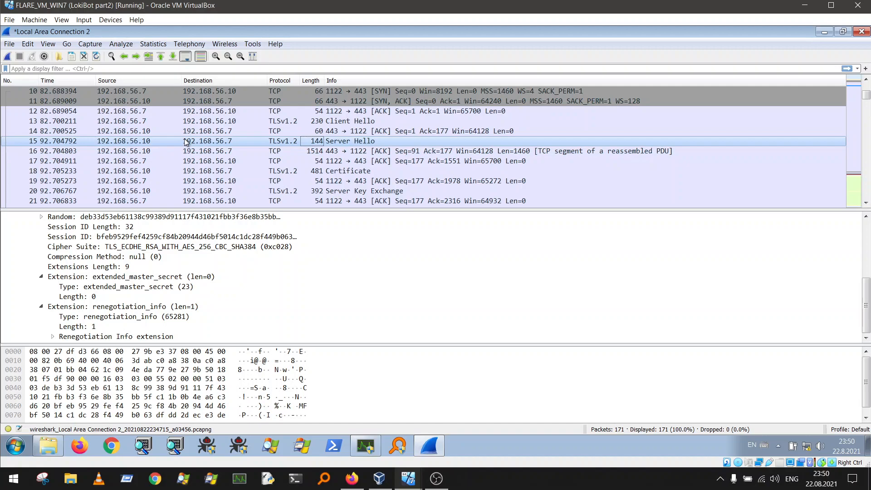
pyautogui.click(309, 176)
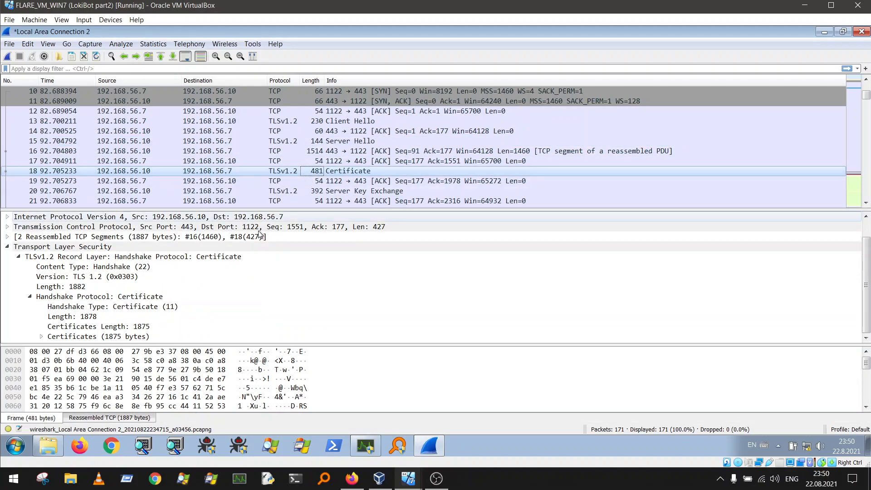
pyautogui.click(41, 336)
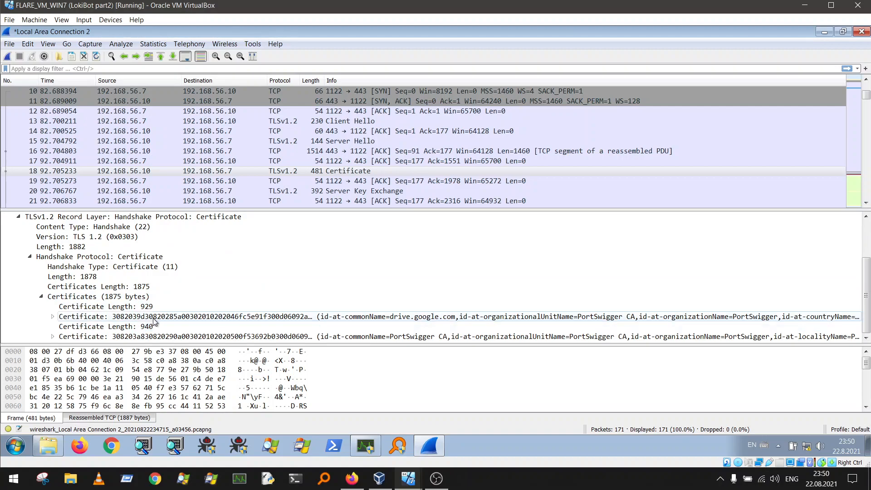
pyautogui.click(52, 318)
pyautogui.scroll(-1, 135, 319)
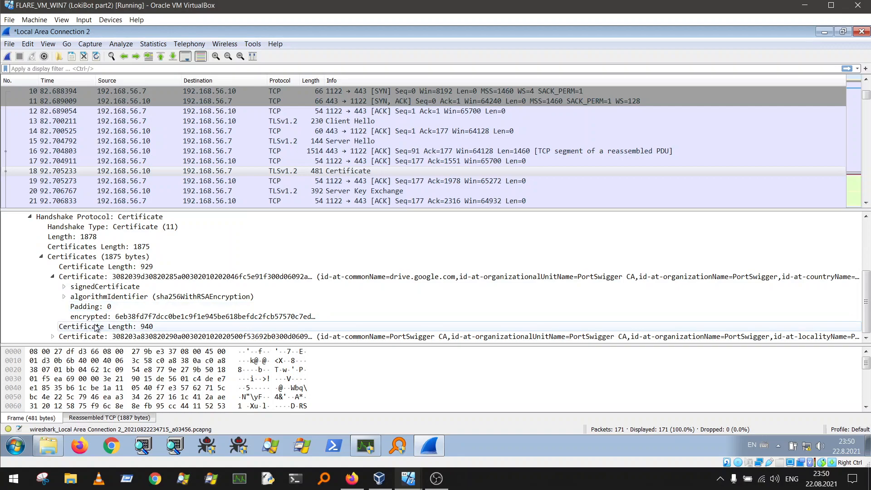
pyautogui.click(64, 286)
pyautogui.scroll(-2, 73, 282)
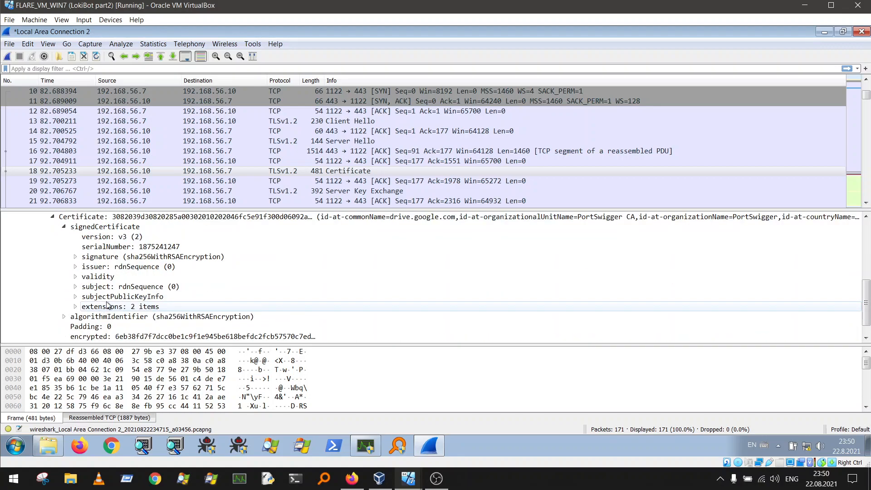
pyautogui.click(75, 266)
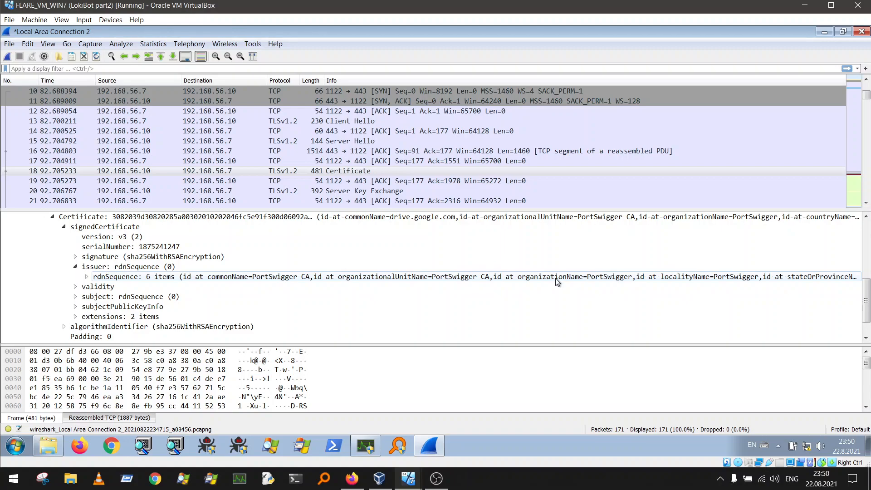
pyautogui.click(75, 297)
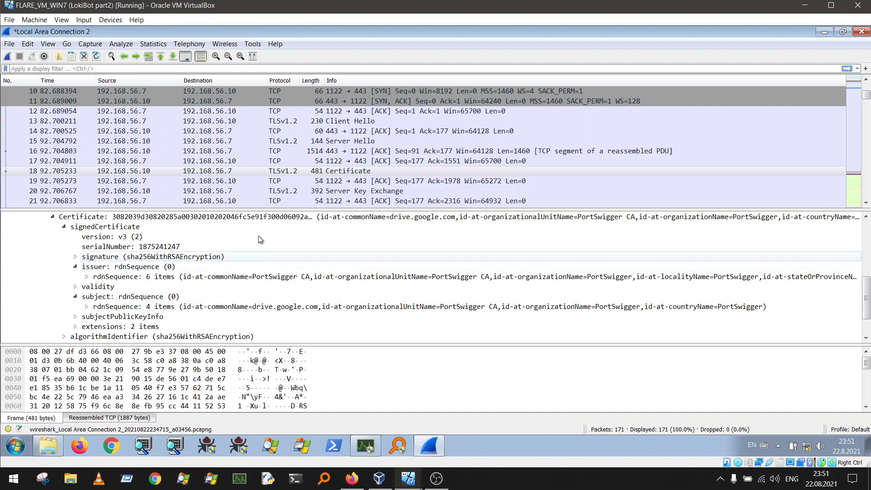
# Step: Find the HTTP POST request to /32.php/SczbkxCQZQyVr in the capture and examine the packets around it
pyautogui.scroll(-8, 617, 160)
pyautogui.scroll(-20, 617, 159)
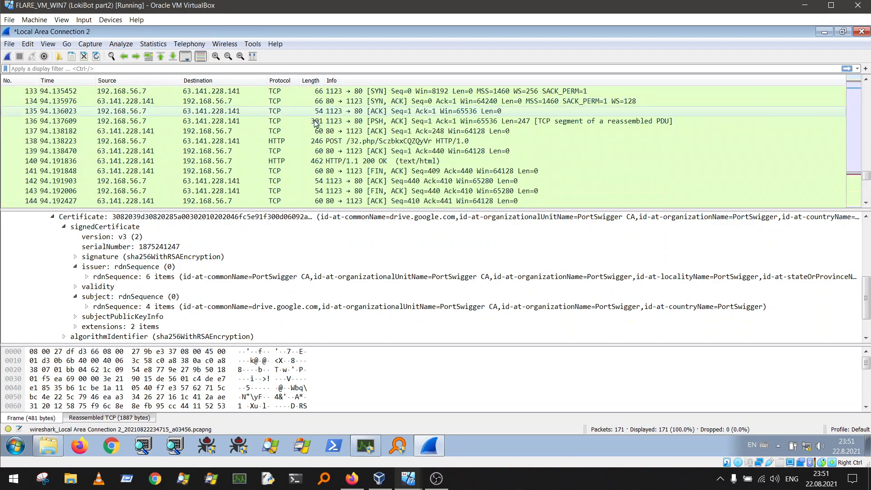
pyautogui.click(312, 141)
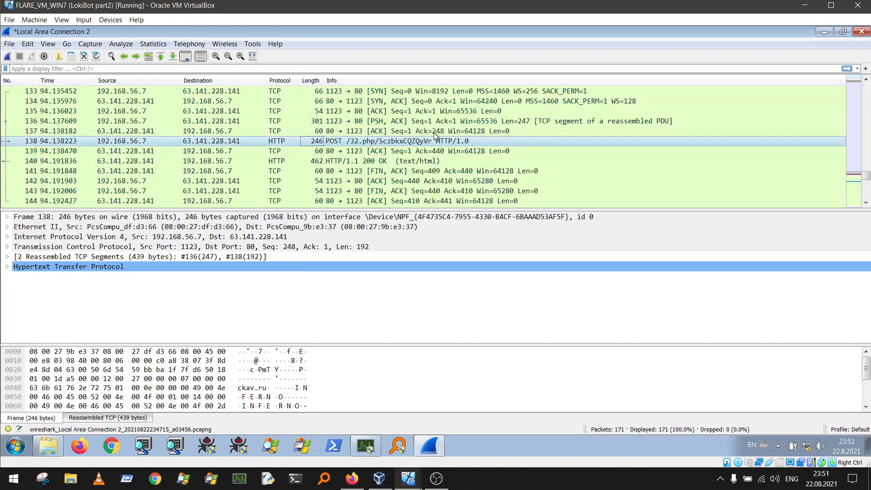
pyautogui.scroll(-1, 342, 135)
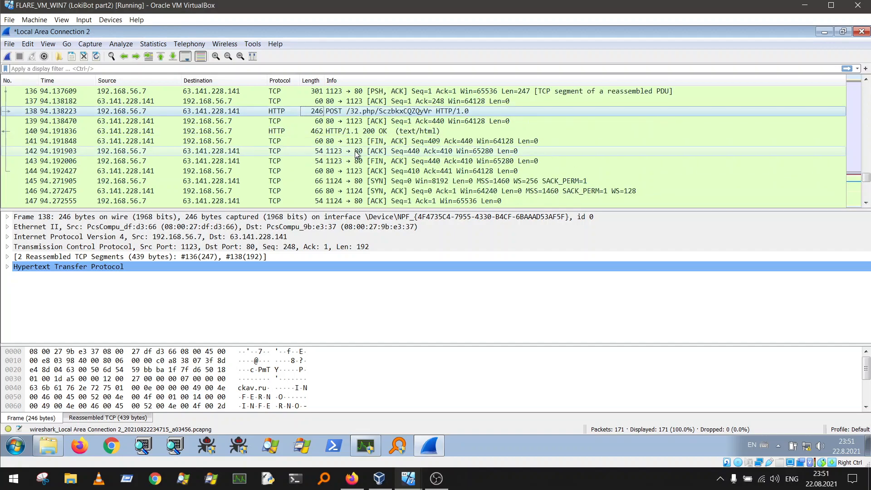
pyautogui.scroll(1, 359, 157)
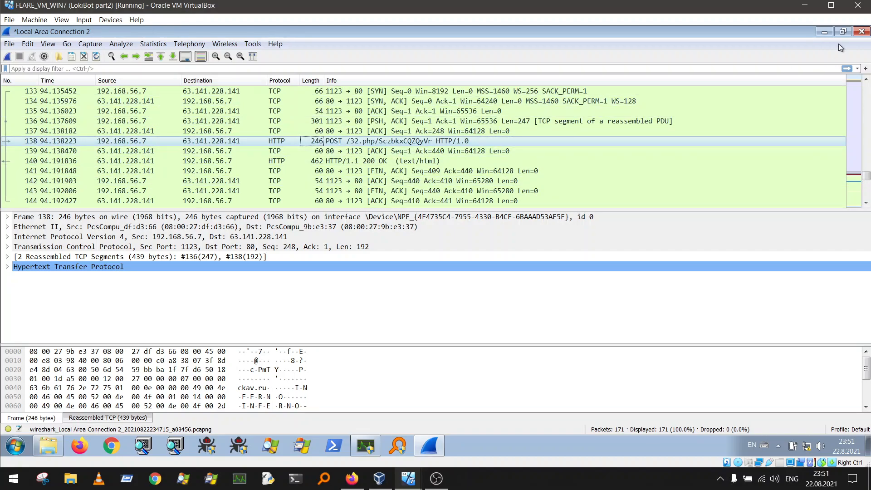
# Step: Quit Wireshark without saving the captured packets, and move the Process Hacker window away from the desktop's left edge
pyautogui.click(861, 32)
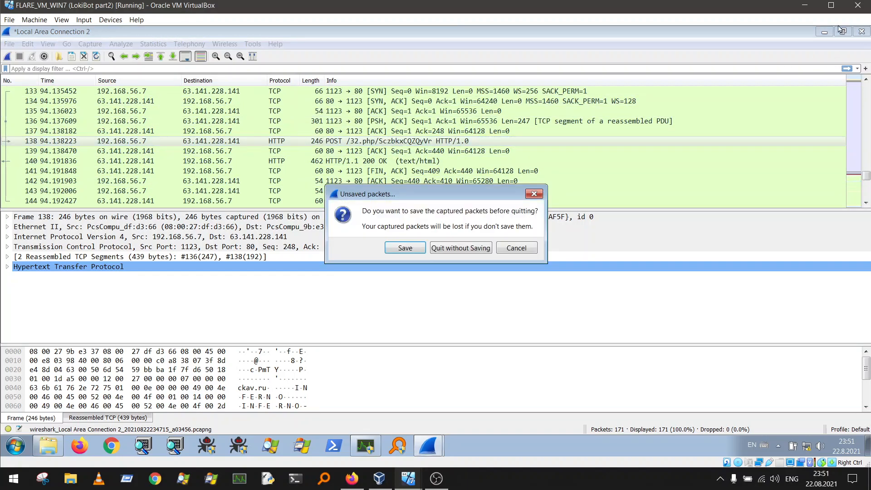
pyautogui.click(462, 248)
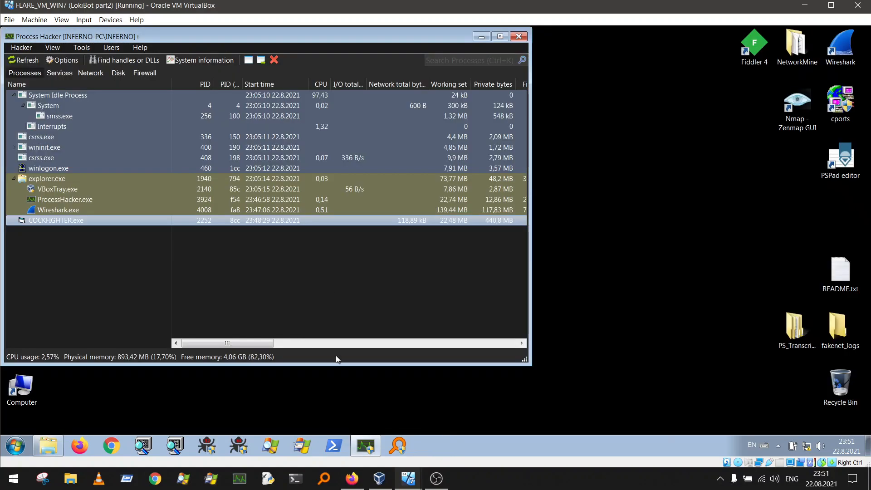
pyautogui.moveTo(197, 42); pyautogui.dragTo(515, 57)
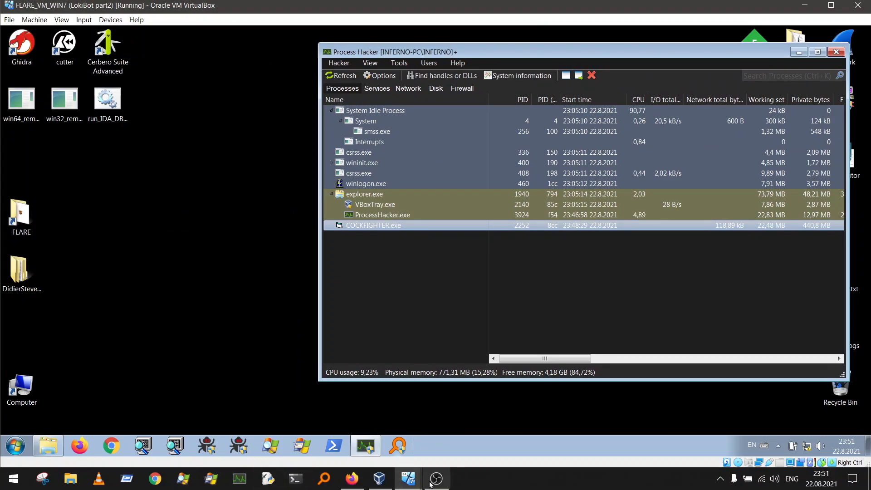
# Step: Switch to Burp Suite in the REMnux VM, widen the history's URL column, and examine the GET request's host, user agent and path
pyautogui.click(408, 478)
pyautogui.click(476, 427)
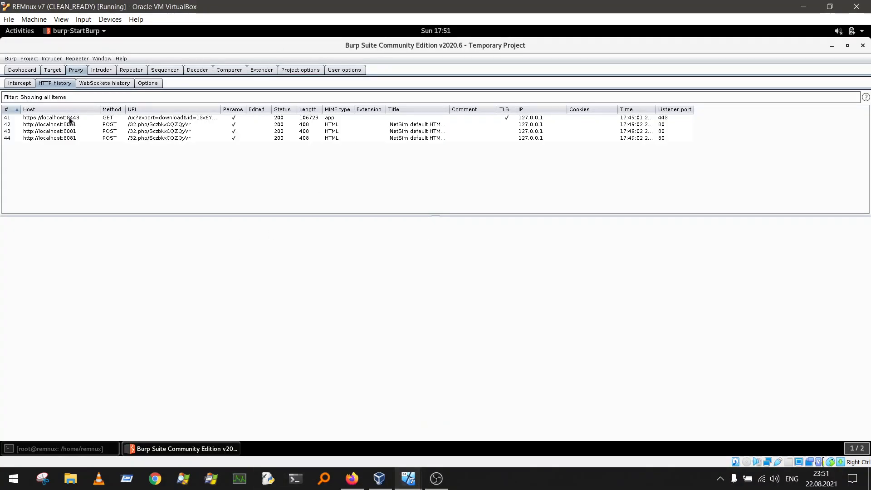
pyautogui.moveTo(221, 107); pyautogui.dragTo(283, 107)
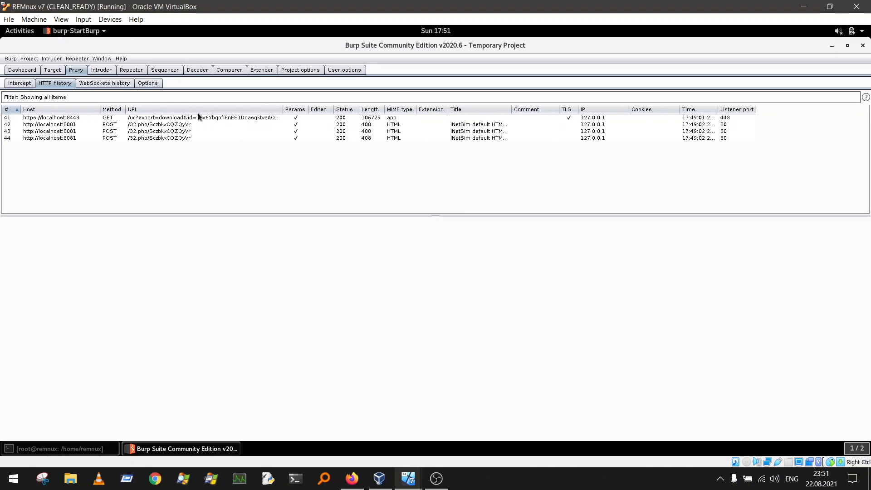
pyautogui.click(197, 116)
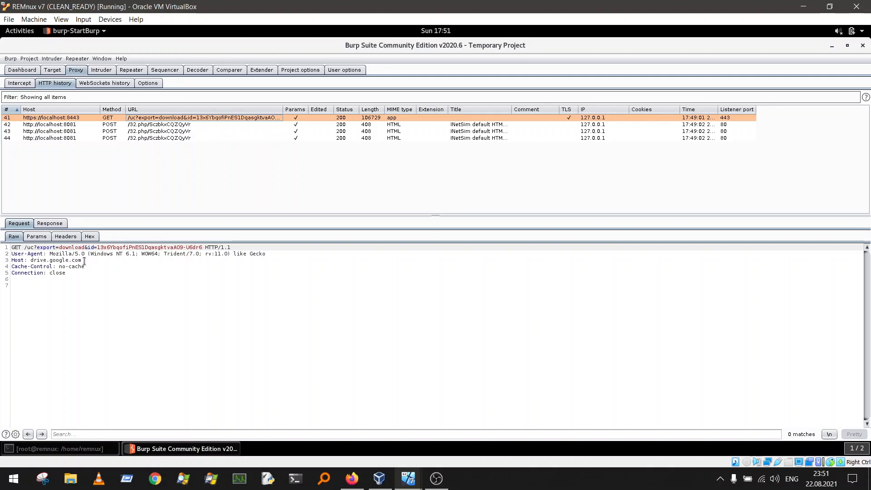
pyautogui.moveTo(85, 261); pyautogui.dragTo(32, 259)
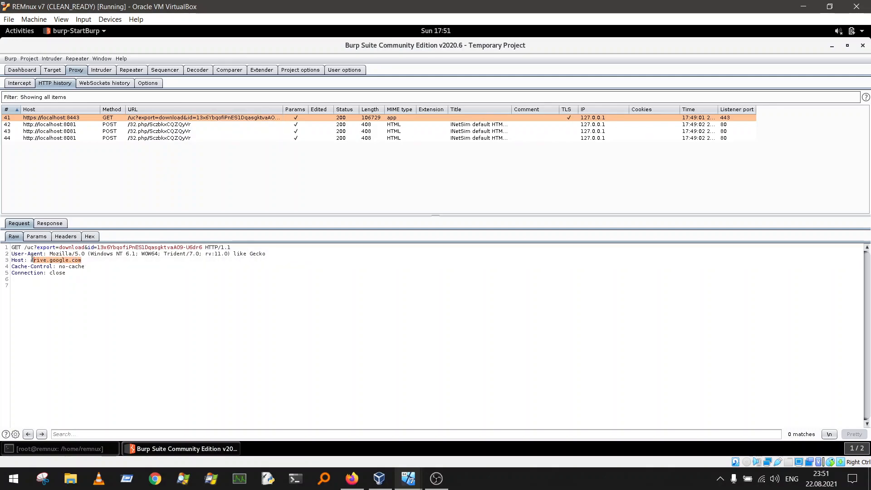
pyautogui.moveTo(279, 253); pyautogui.dragTo(53, 254)
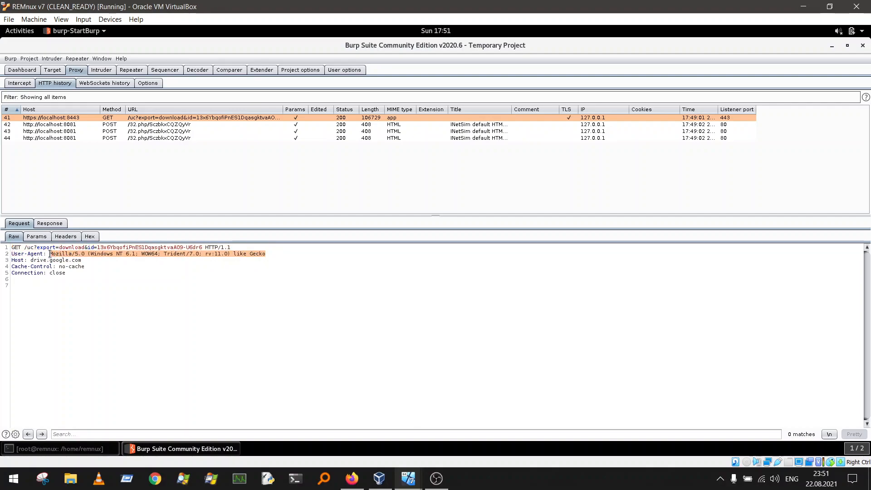
pyautogui.moveTo(204, 247); pyautogui.dragTo(27, 247)
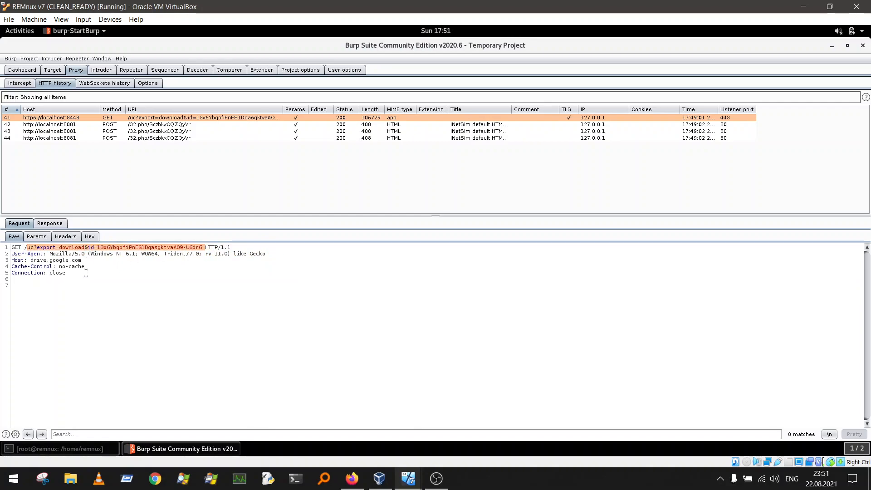
# Step: Examine the response to the GET request, including its content type and server headers and the binary body
pyautogui.click(49, 223)
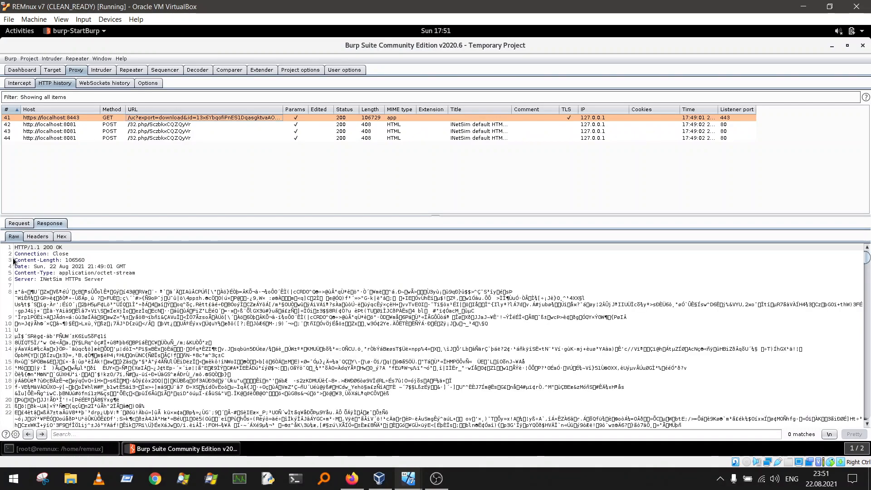
pyautogui.moveTo(41, 252); pyautogui.dragTo(138, 290)
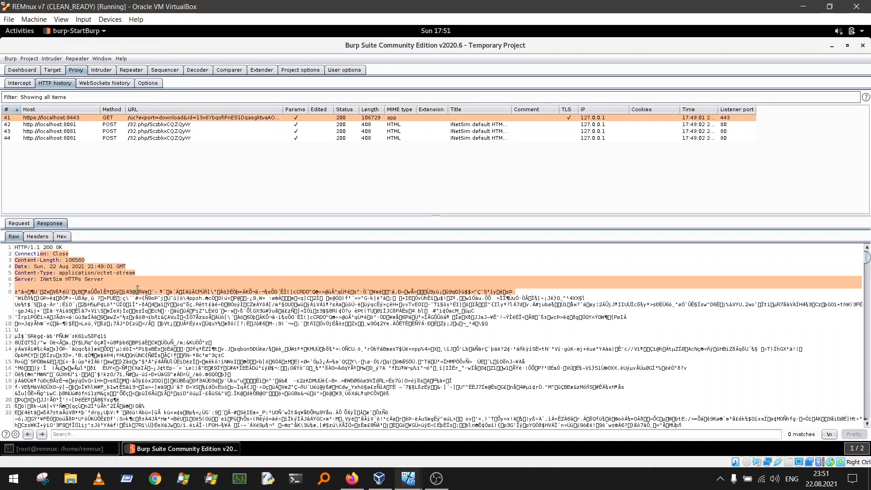
pyautogui.click(138, 289)
pyautogui.click(120, 283)
pyautogui.doubleClick(107, 279)
pyautogui.keyDown('shift'); pyautogui.click(61, 272); pyautogui.keyUp('shift')
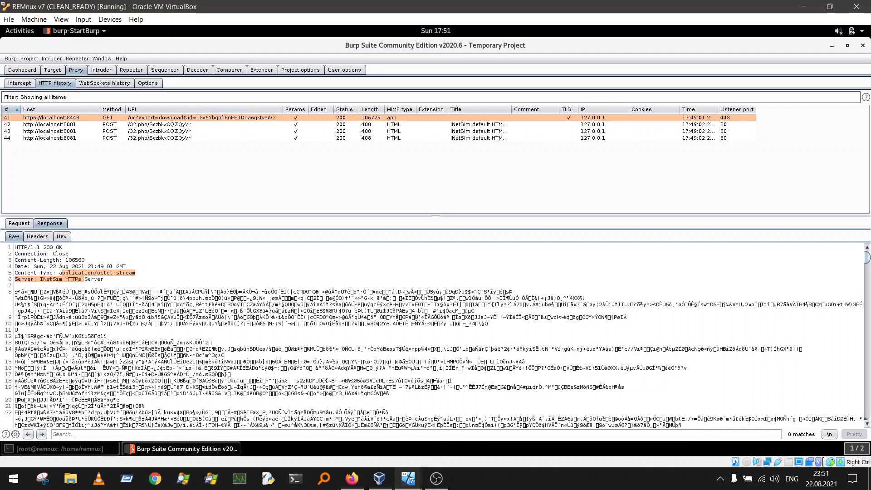
pyautogui.moveTo(15, 291); pyautogui.dragTo(295, 391)
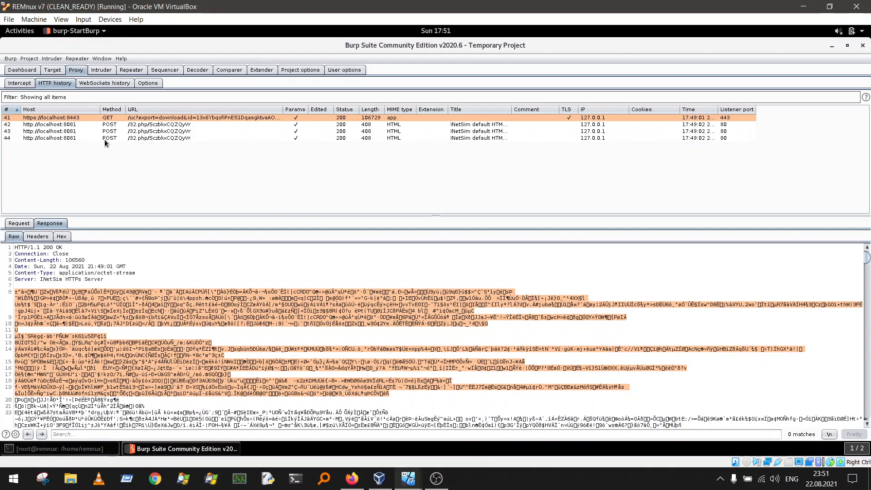
# Step: Examine the raw requests of the three POST entries 42 to 44 and compare the data in their bodies
pyautogui.click(132, 124)
pyautogui.click(19, 223)
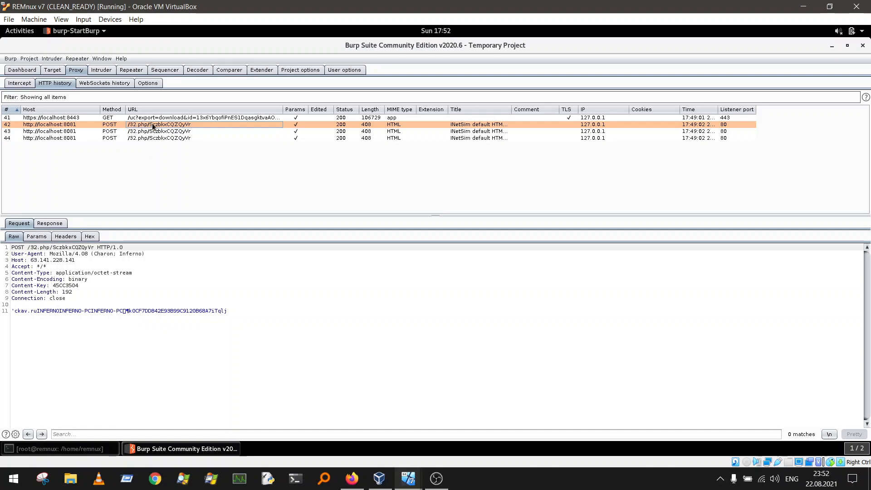
pyautogui.click(35, 313)
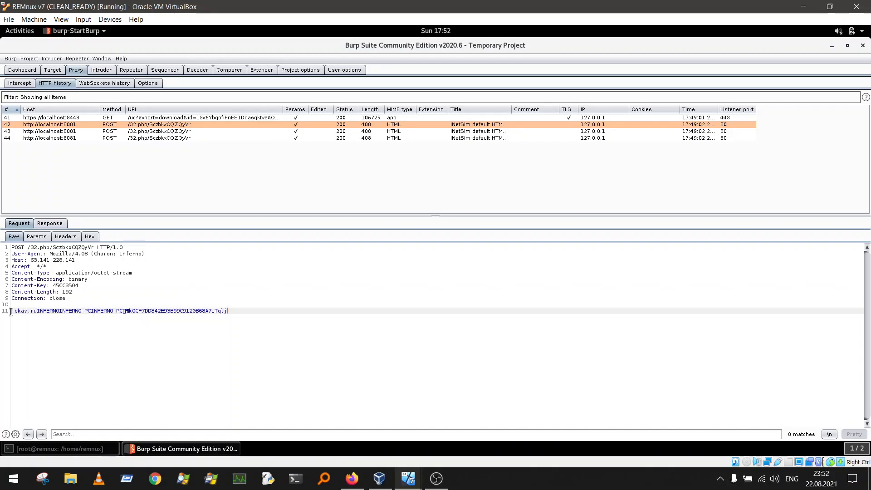
pyautogui.tripleClick(39, 313)
pyautogui.click(45, 312)
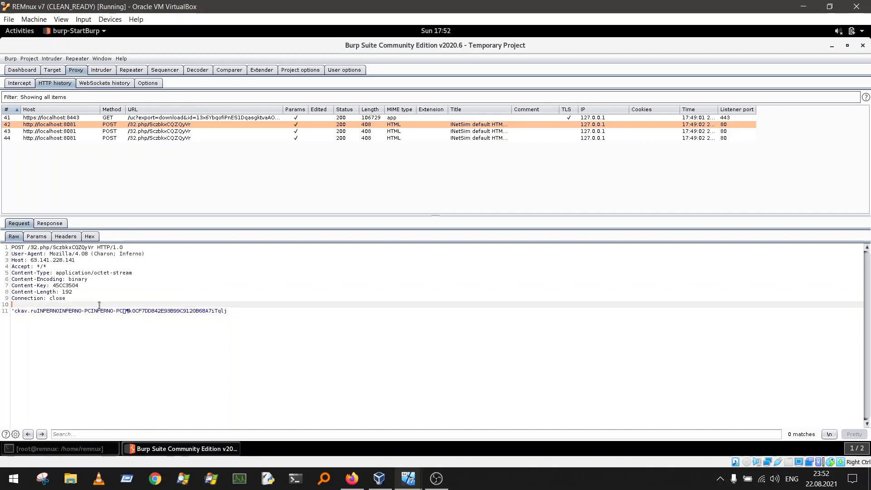
pyautogui.click(132, 315)
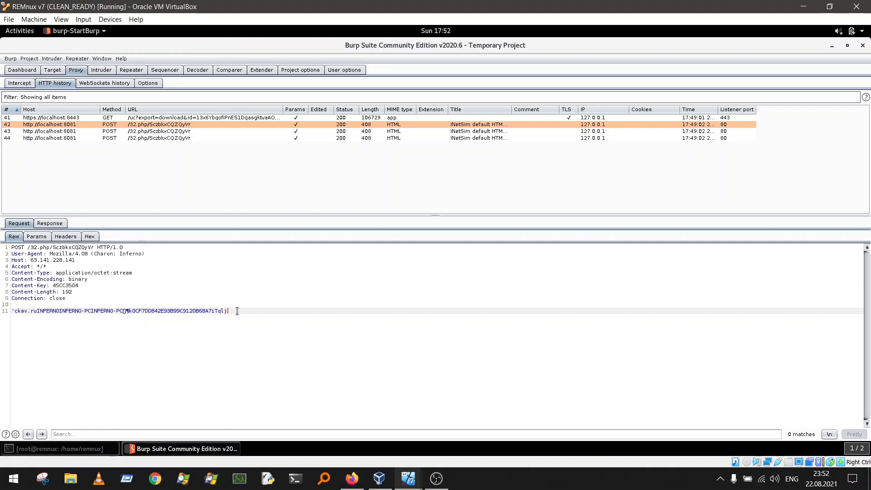
pyautogui.click(170, 131)
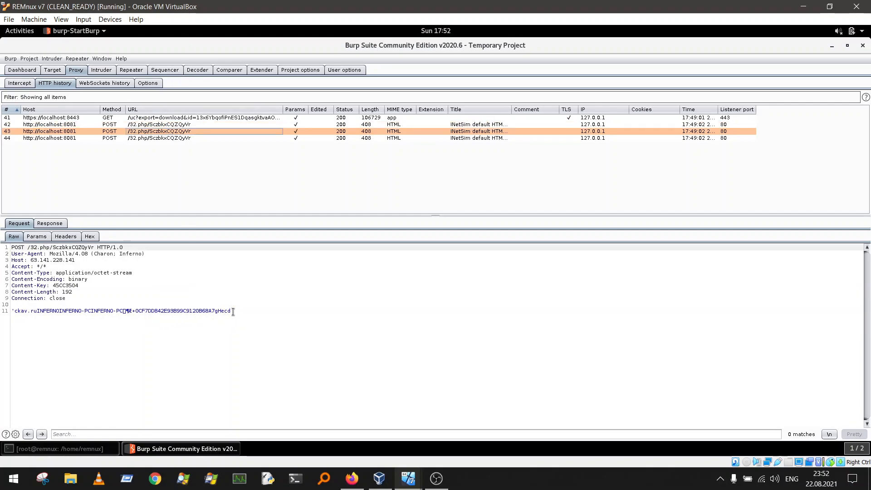
pyautogui.click(186, 139)
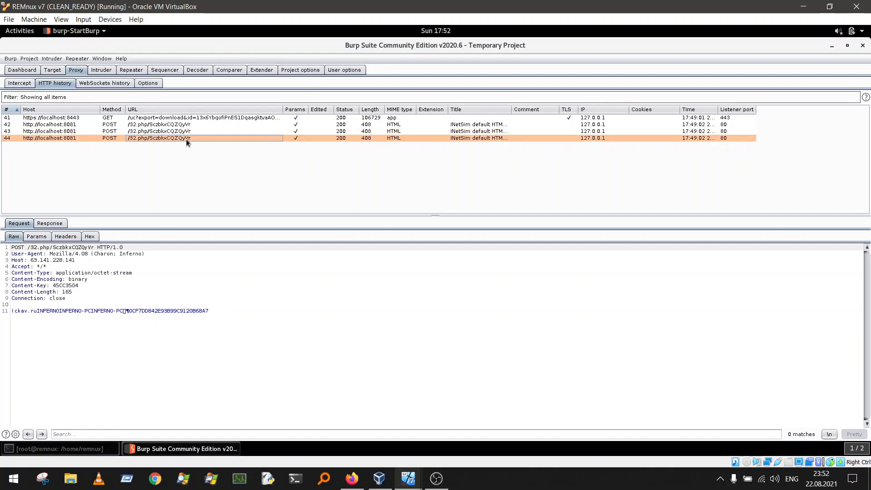
# Step: Review the responses to the three POST requests, starting from entry 44, and return to the GET request's response
pyautogui.click(56, 225)
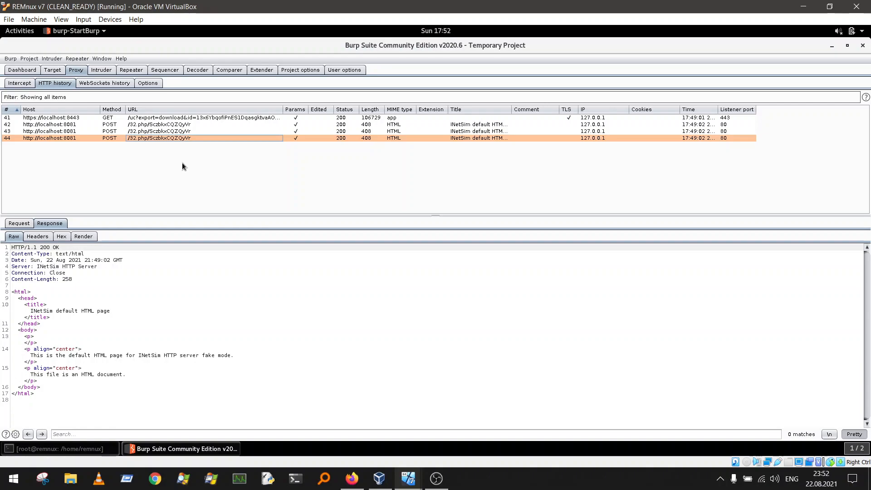
pyautogui.click(150, 131)
pyautogui.click(150, 124)
pyautogui.click(147, 117)
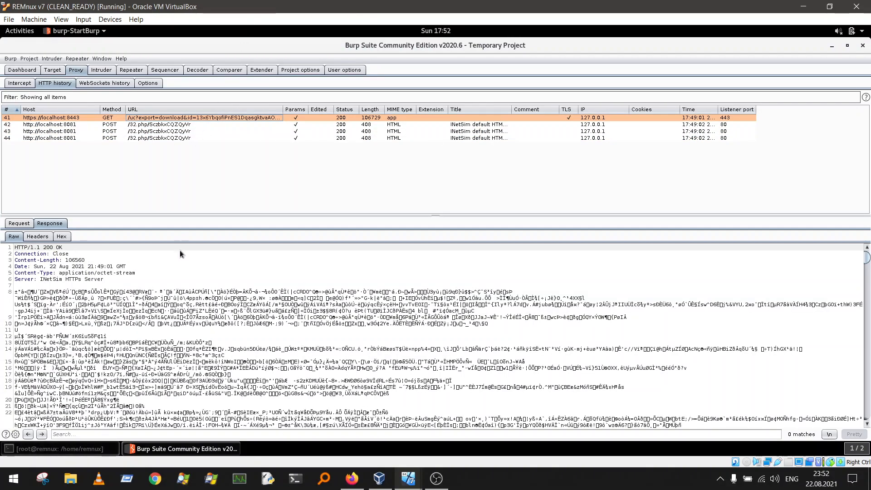
# Step: Switch back to the FLARE_VM_WIN7 virtual machine and move the Process Hacker window to the middle of the desktop
pyautogui.moveTo(408, 479)
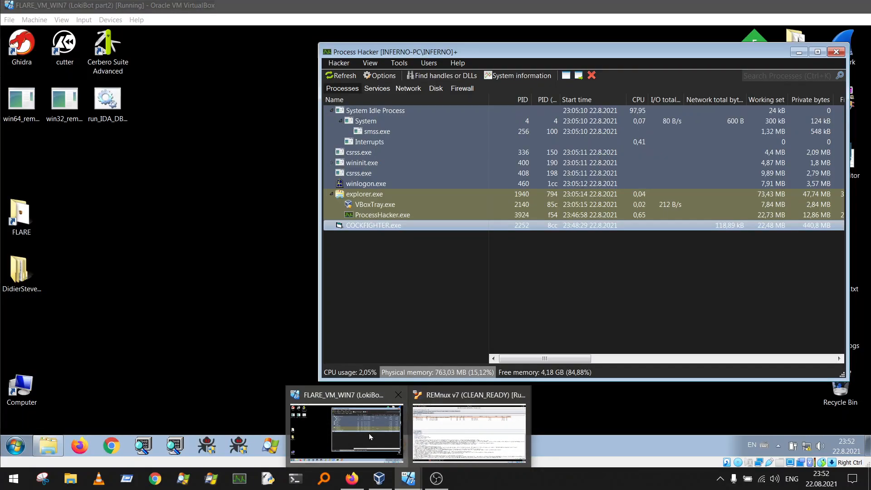
pyautogui.click(368, 433)
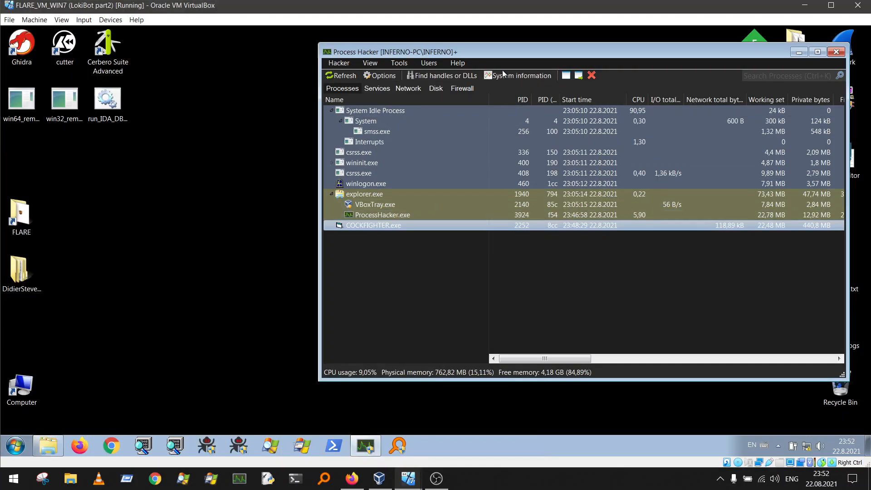
pyautogui.moveTo(513, 46); pyautogui.dragTo(372, 67)
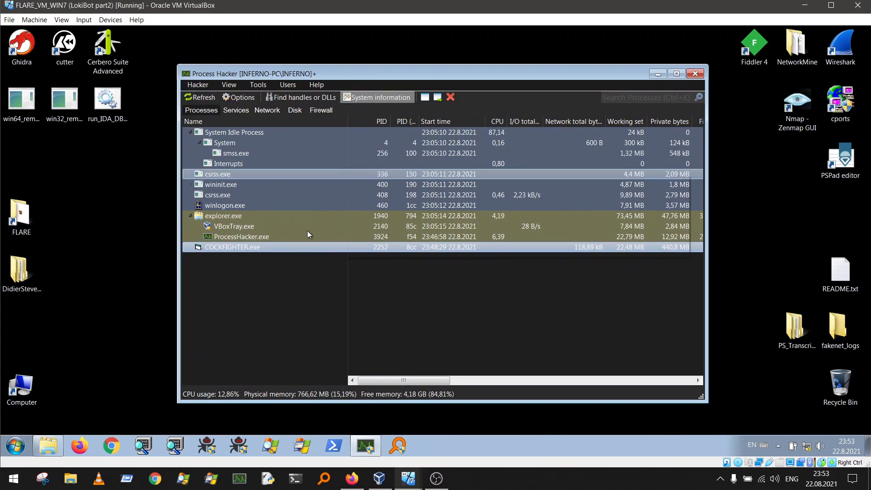
# Step: Open the memory map of COCKFIGHTER.exe, widen the Protection column and look through the regions' protection flags
pyautogui.doubleClick(240, 248)
pyautogui.click(236, 132)
pyautogui.click(270, 132)
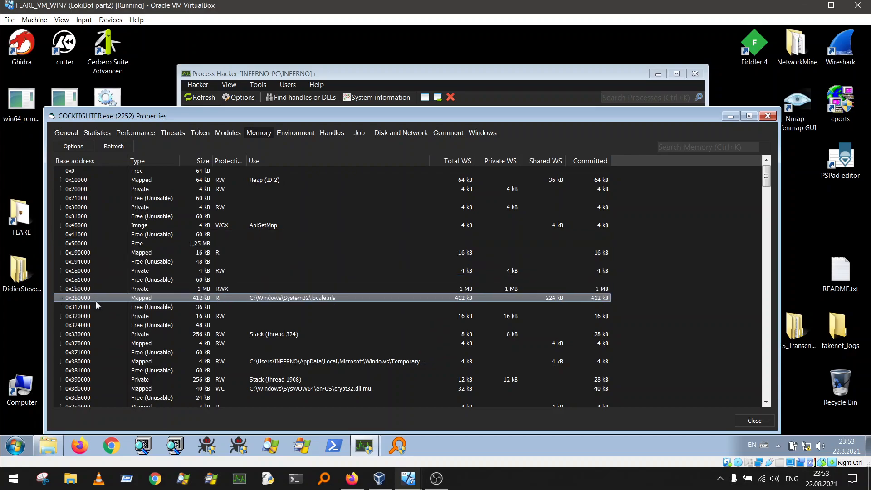
pyautogui.click(277, 280)
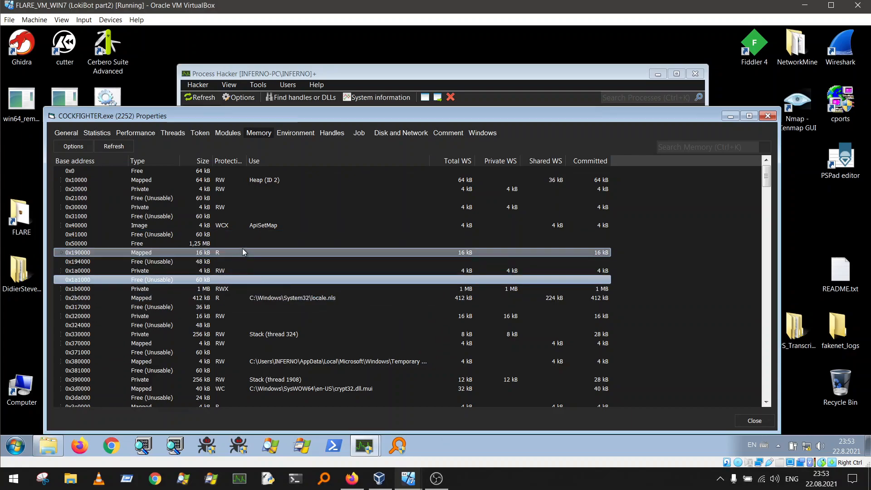
pyautogui.click(240, 289)
pyautogui.scroll(-1, 238, 288)
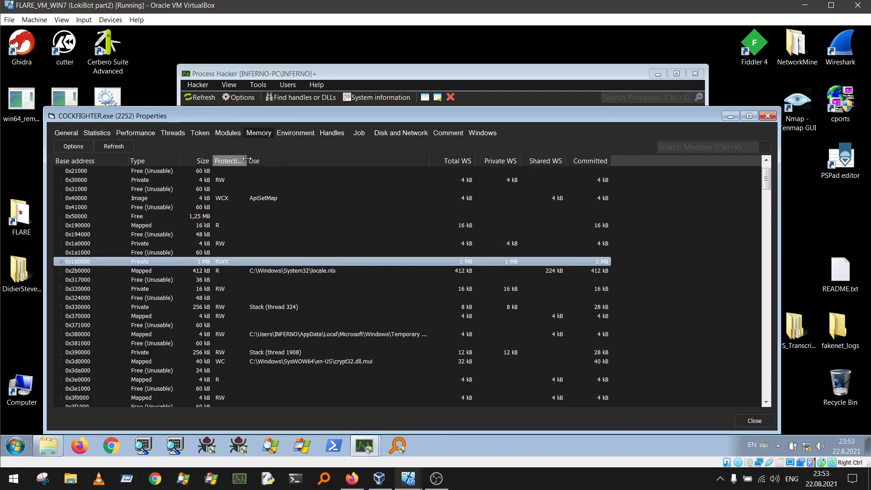
pyautogui.moveTo(246, 159); pyautogui.dragTo(256, 160)
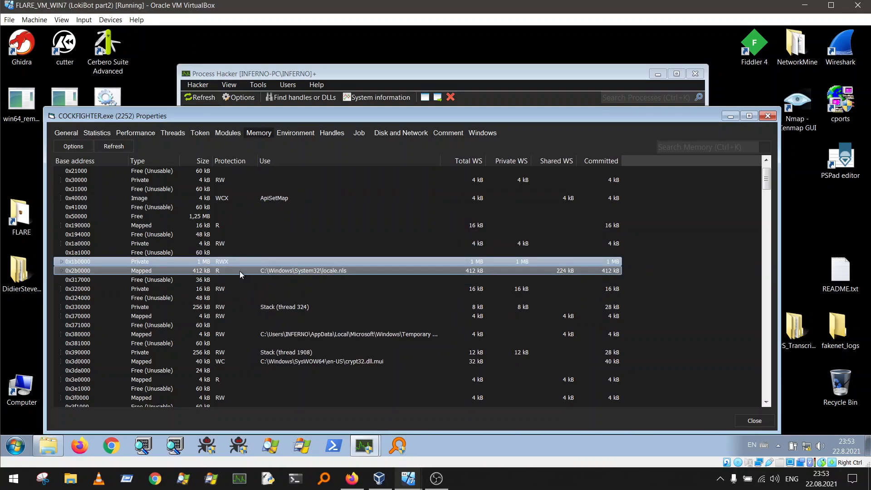
pyautogui.scroll(-1, 240, 272)
pyautogui.scroll(-1, 229, 285)
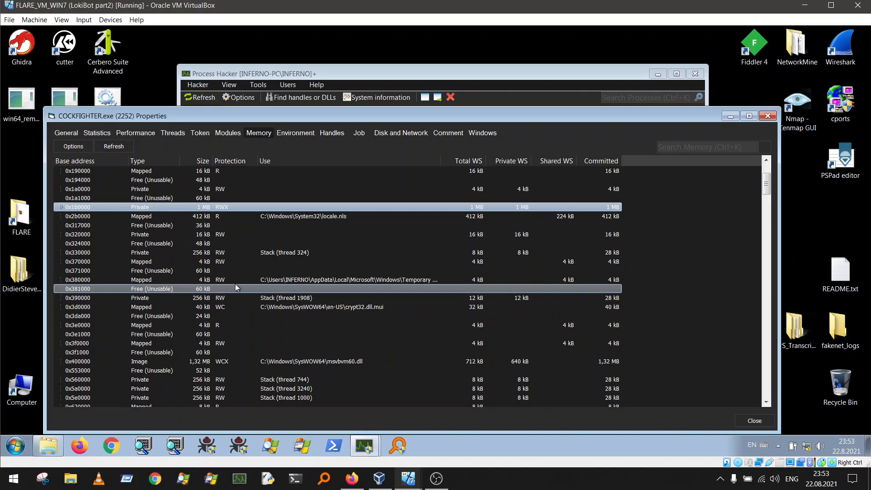
pyautogui.scroll(-1, 119, 298)
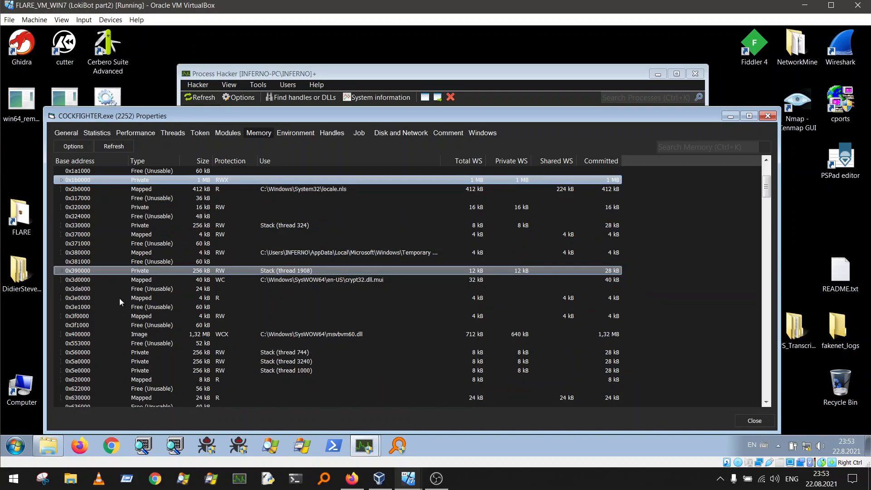
# Step: Expand the 0x400000 image region mapped to msvbvm60.dll and try to read the contents of its 0x401000 section
pyautogui.click(102, 335)
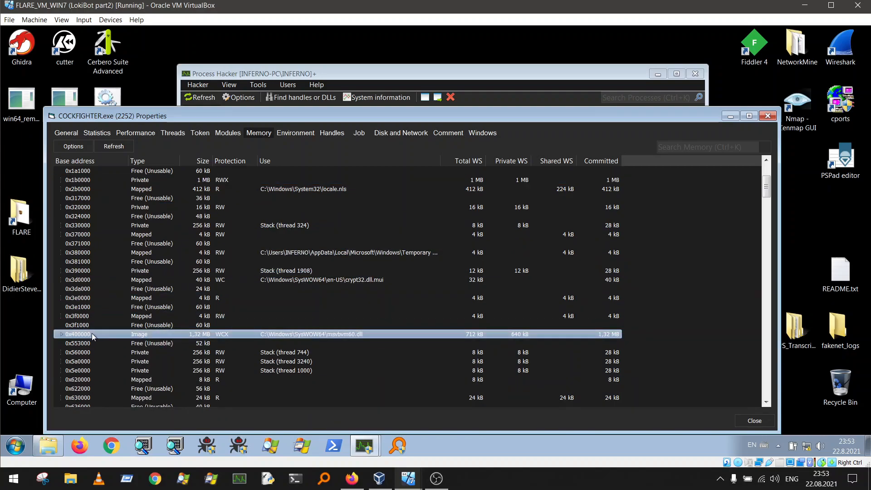
pyautogui.click(61, 335)
pyautogui.rightClick(116, 336)
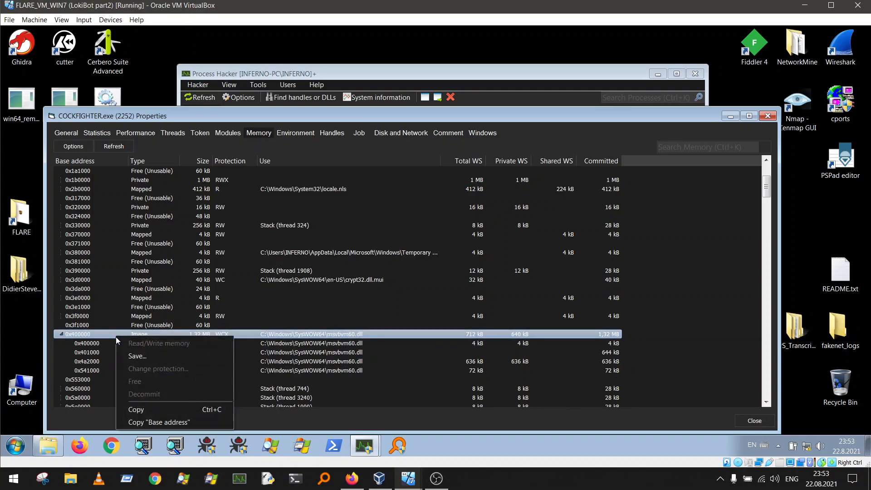
pyautogui.click(93, 335)
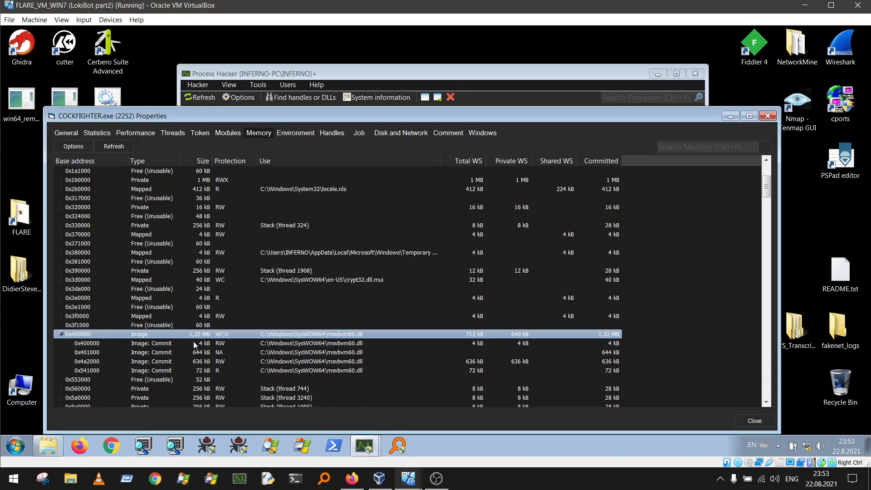
pyautogui.click(208, 352)
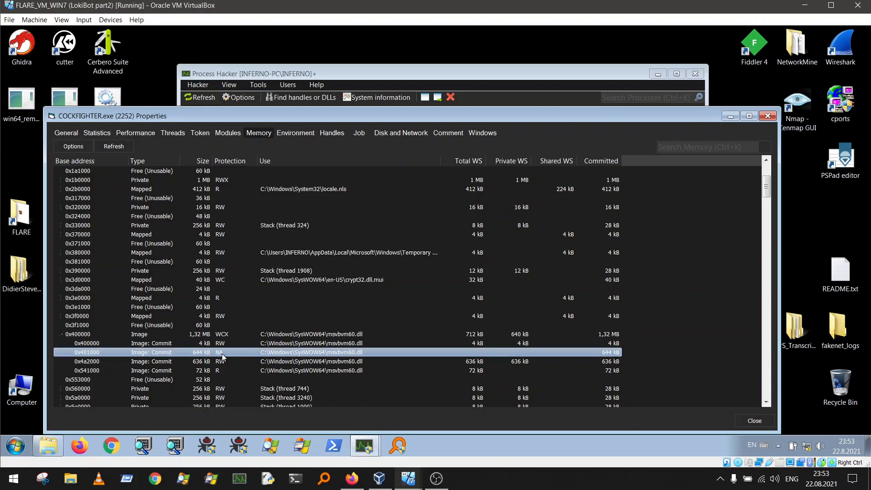
pyautogui.doubleClick(224, 352)
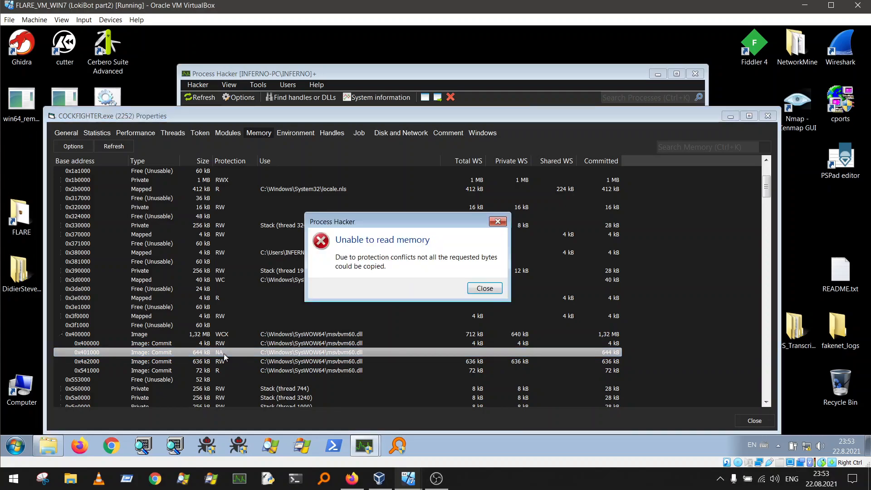
pyautogui.click(485, 288)
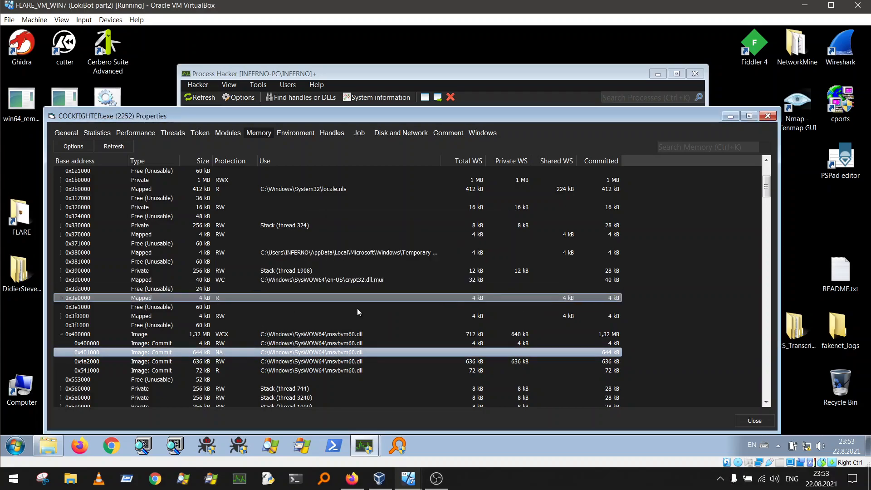
# Step: Change the memory protection of the 0x401000 section to 0x40 (PAGE_EXECUTE_READWRITE)
pyautogui.rightClick(223, 355)
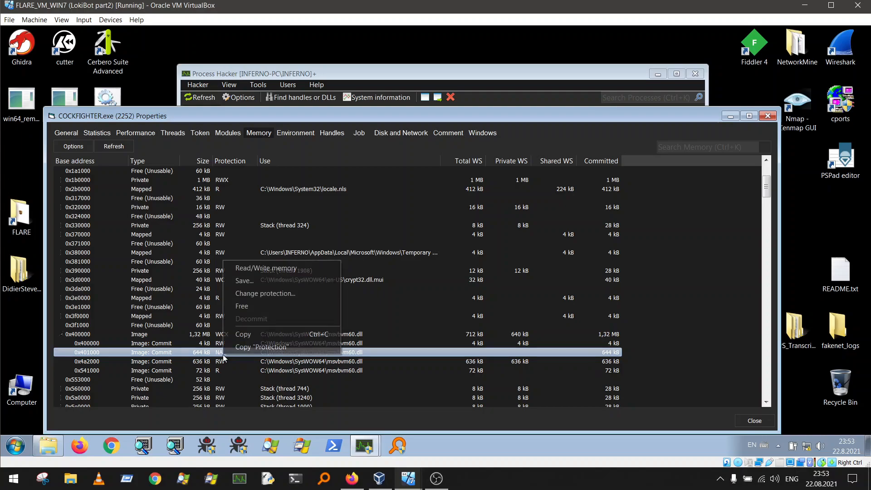
pyautogui.click(257, 294)
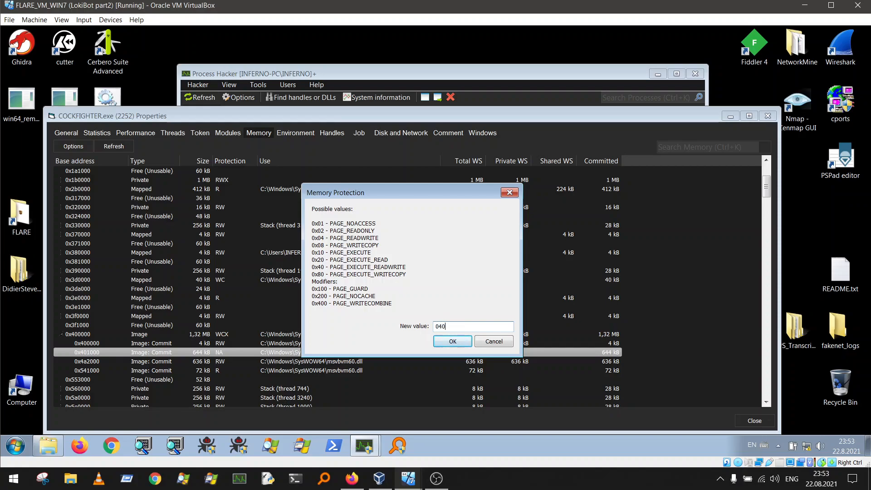
pyautogui.write('04')
pyautogui.press('BackSpace')
pyautogui.write('x0')
pyautogui.press('BackSpace')
pyautogui.click(453, 341)
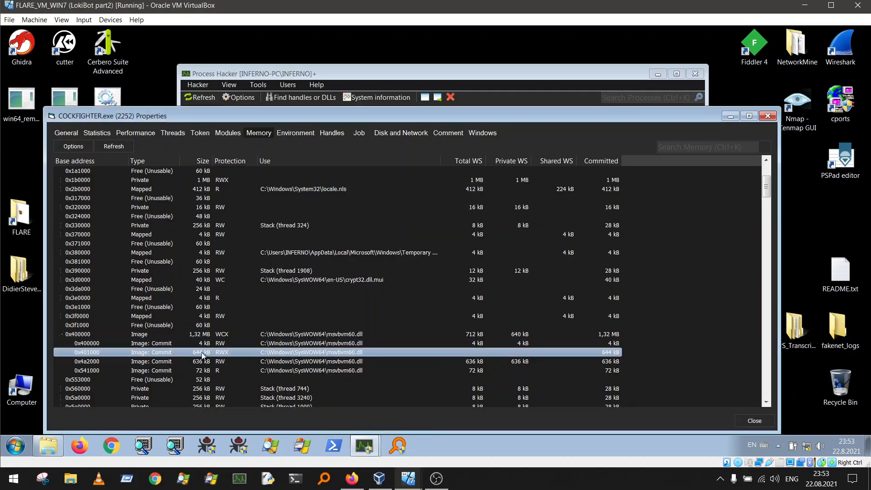
# Step: View the memory contents of the 0x401000 section and examine its readable strings, including those around offset 0x15d40
pyautogui.doubleClick(206, 354)
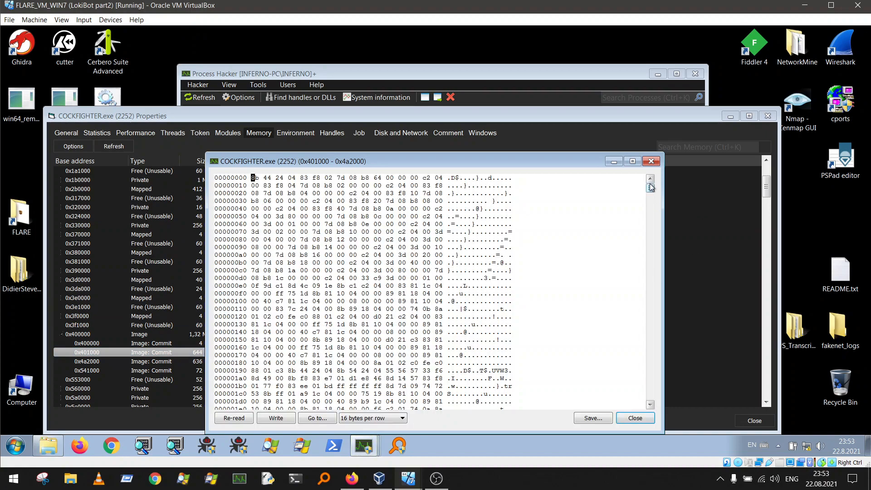
pyautogui.moveTo(437, 162); pyautogui.dragTo(572, 147)
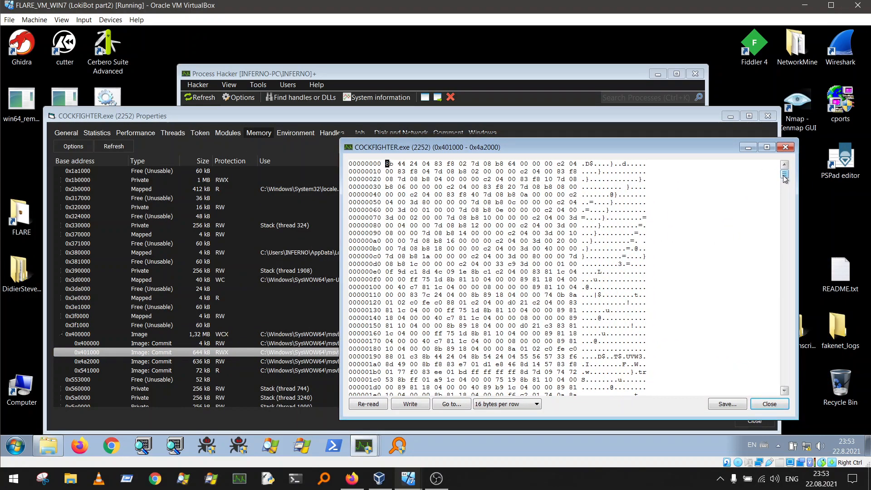
pyautogui.moveTo(785, 178); pyautogui.dragTo(792, 207)
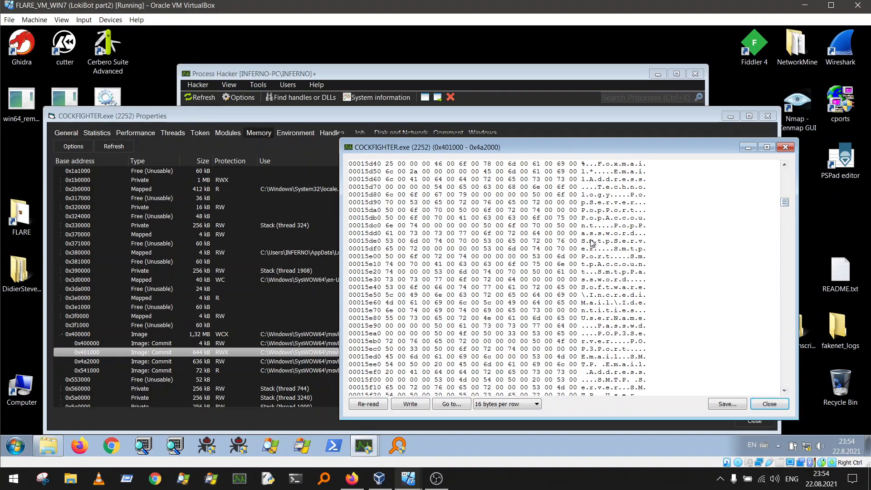
pyautogui.scroll(-1, 655, 315)
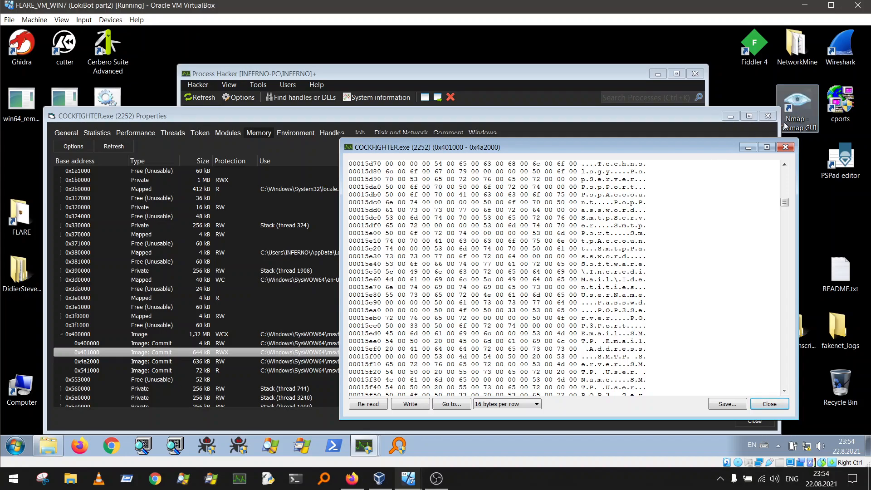
pyautogui.click(785, 147)
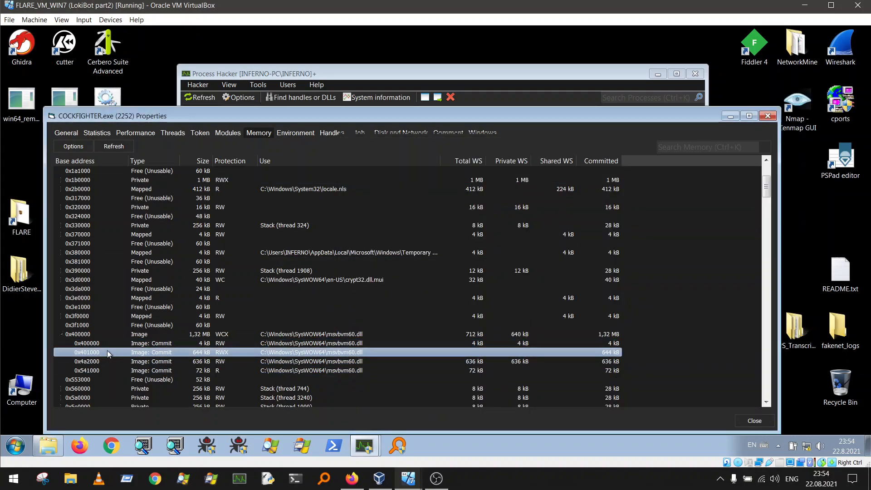
# Step: Dump the whole 0x400000 image region as COCKFIGHTER.exe.bin into the Tools folder on the Desktop
pyautogui.click(61, 334)
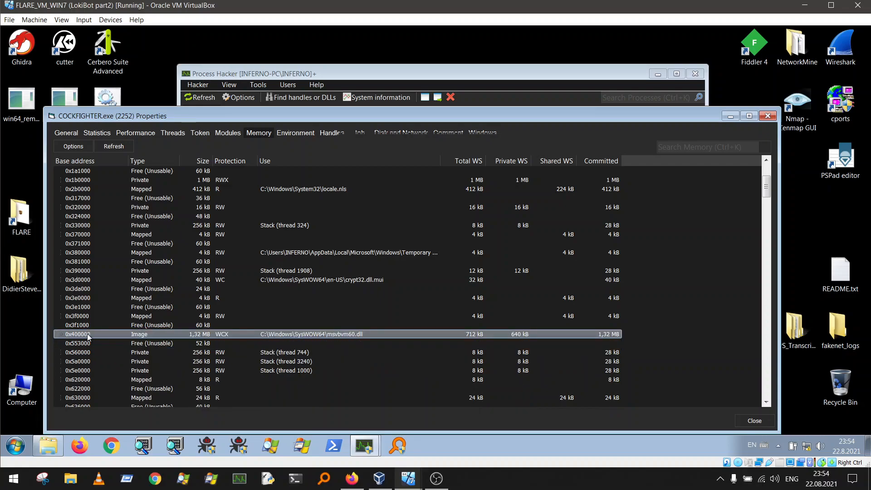
pyautogui.rightClick(87, 335)
pyautogui.click(136, 354)
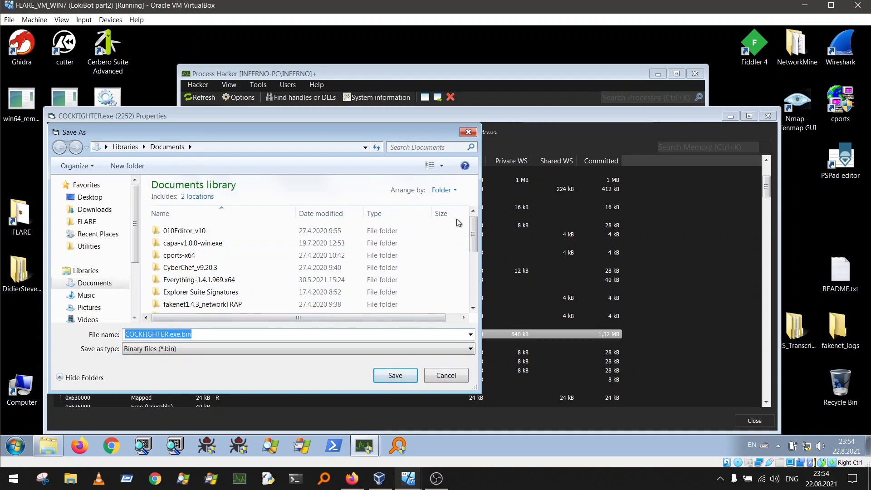
pyautogui.click(78, 200)
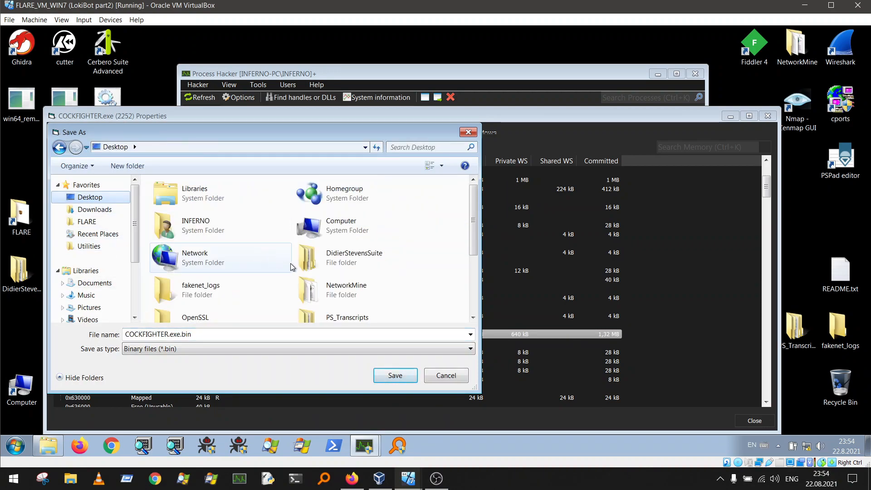
pyautogui.click(345, 288)
pyautogui.scroll(-3, 344, 281)
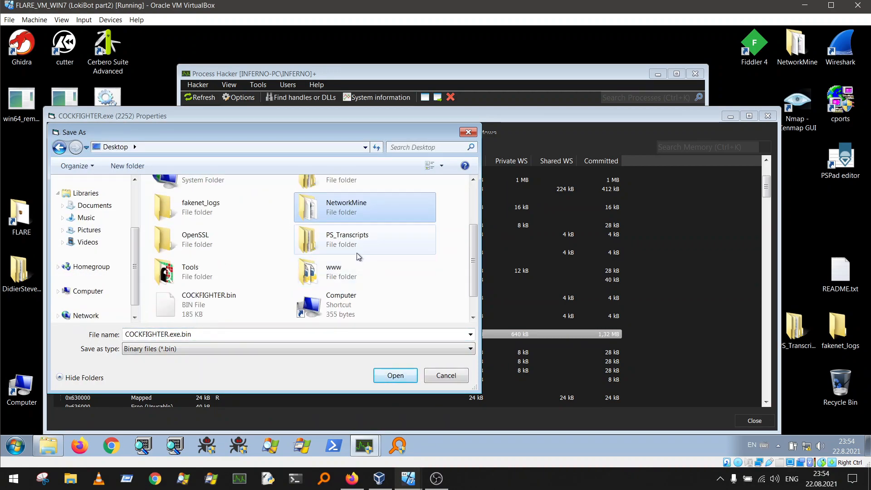
pyautogui.doubleClick(193, 272)
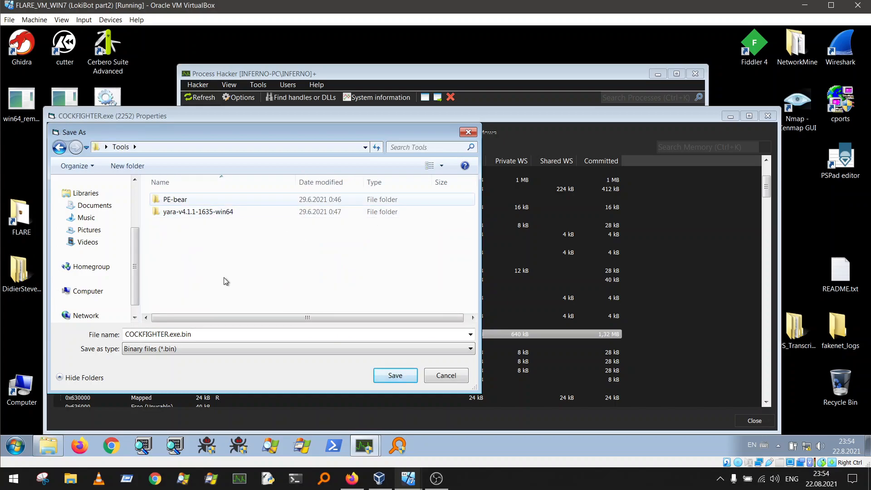
pyautogui.click(395, 375)
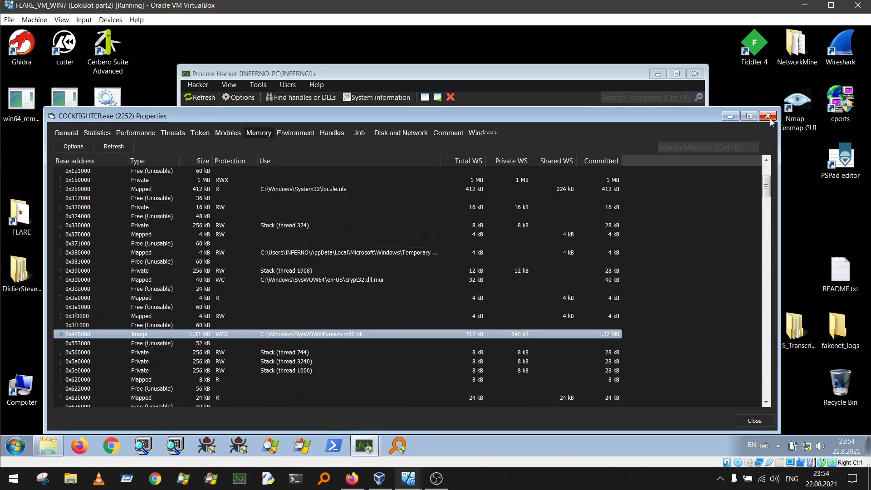
# Step: Close the process properties, terminate COCKFIGHTER.exe and exit Process Hacker
pyautogui.click(768, 116)
pyautogui.rightClick(231, 247)
pyautogui.click(263, 170)
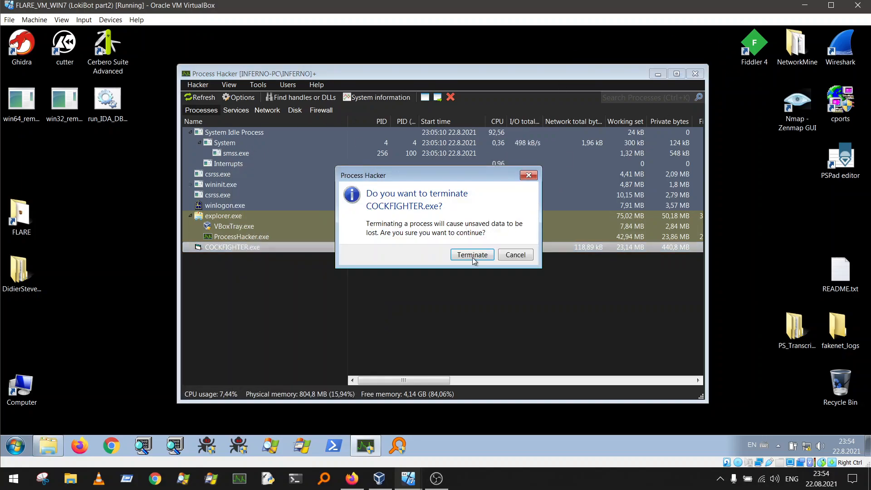
pyautogui.click(472, 255)
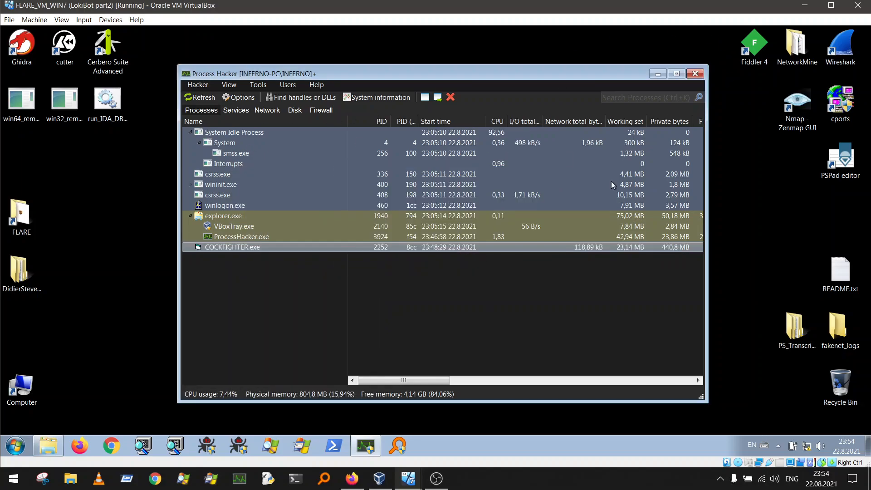
pyautogui.click(695, 73)
# Step: Open the Tools folder maximized and start an administrator command window there, placed below the file list
pyautogui.doubleClick(451, 103)
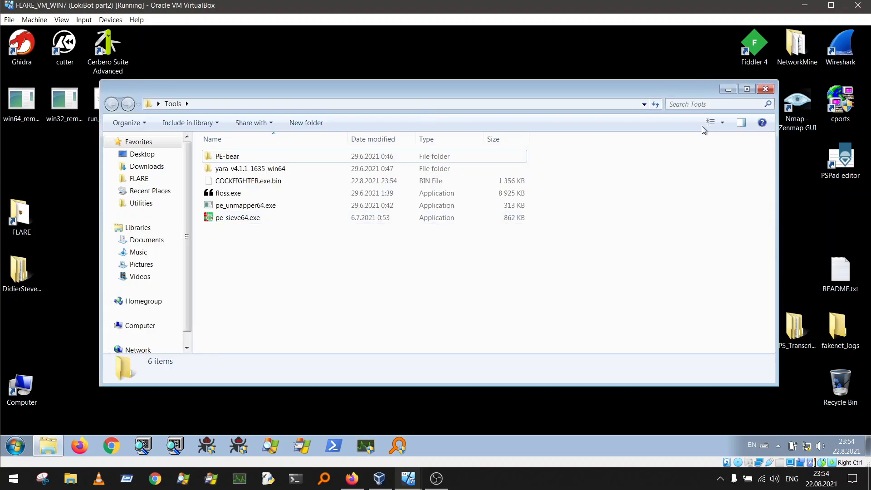
pyautogui.click(746, 89)
pyautogui.click(135, 127)
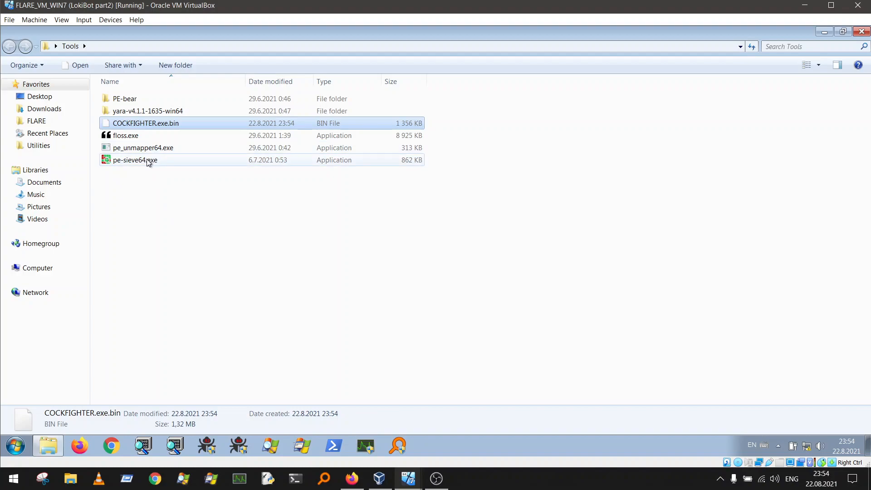
pyautogui.rightClick(155, 236)
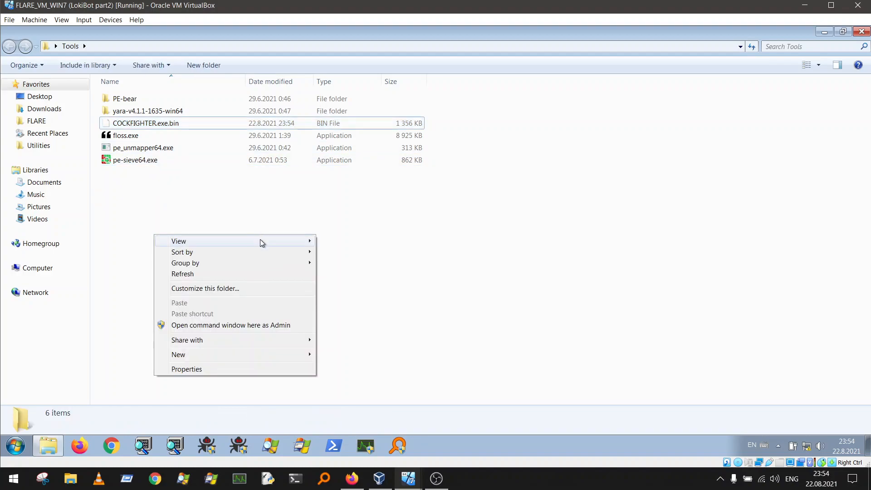
pyautogui.click(247, 325)
pyautogui.moveTo(164, 38); pyautogui.dragTo(230, 192)
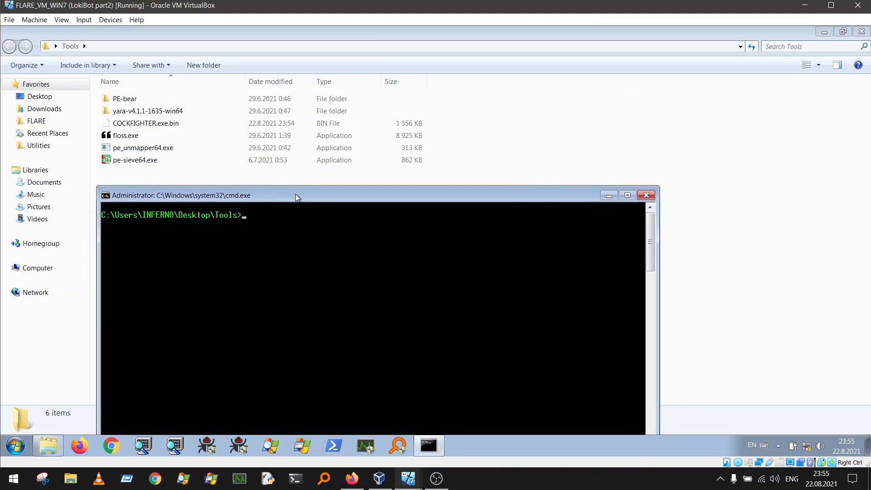
# Step: Run pe_unmapper64.exe without arguments to display its usage options
pyautogui.write('pe_')
pyautogui.press('Tab')
pyautogui.press('Return')
pyautogui.press('Return')
# Step: Unmap the dump with pe_unmapper64.exe /in COCKFIGHTER.exe.bin /base 400000 /out lokibot_unpacked.exe and close the command window
pyautogui.write('pe_')
pyautogui.press('Tab')
pyautogui.write('/in')
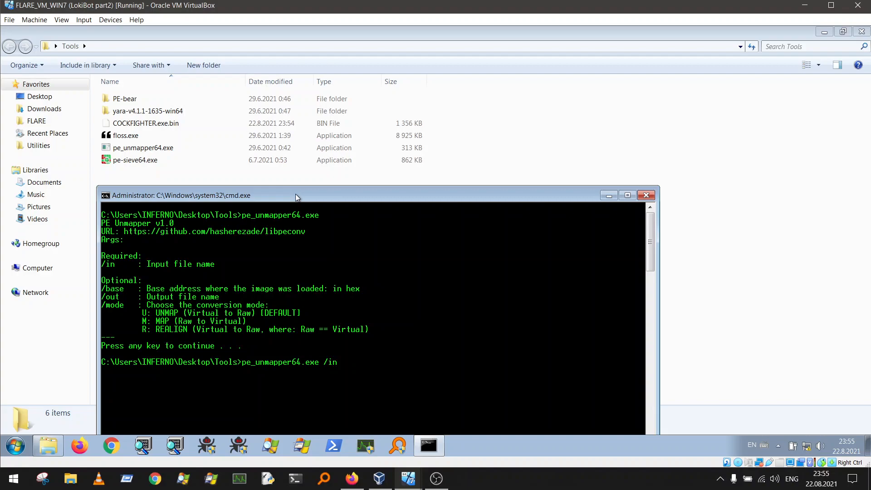
pyautogui.write(' cok')
pyautogui.press('Tab')
pyautogui.write('/base 4')
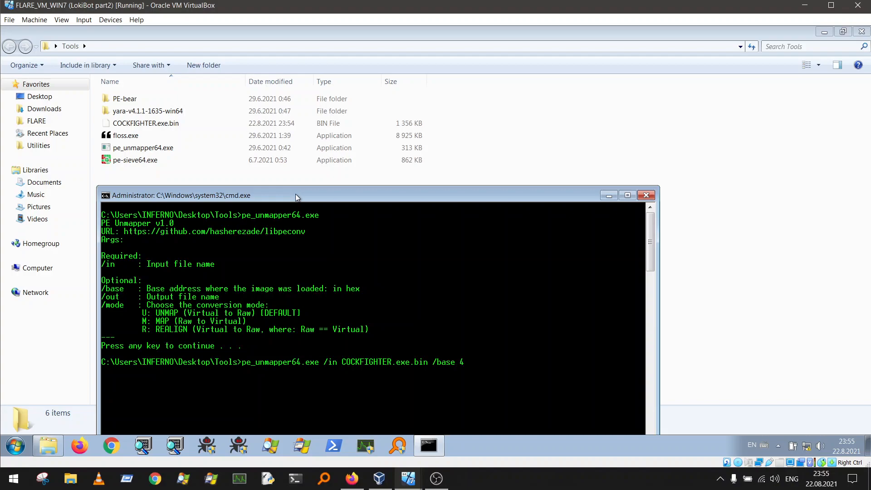
pyautogui.write('00000 /out lokibot_unpacked.exe')
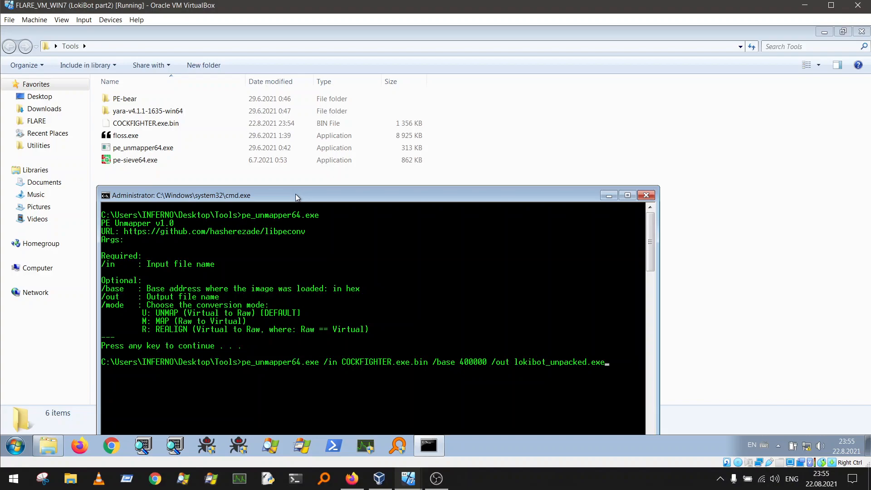
pyautogui.press('Return')
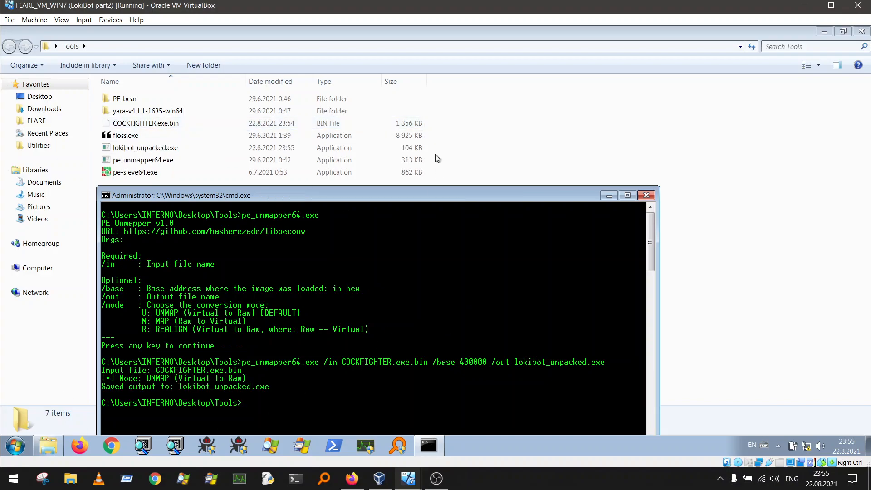
pyautogui.click(646, 196)
# Step: Open lokibot_unpacked.exe in PE-bear, maximize it and display the import table
pyautogui.click(171, 148)
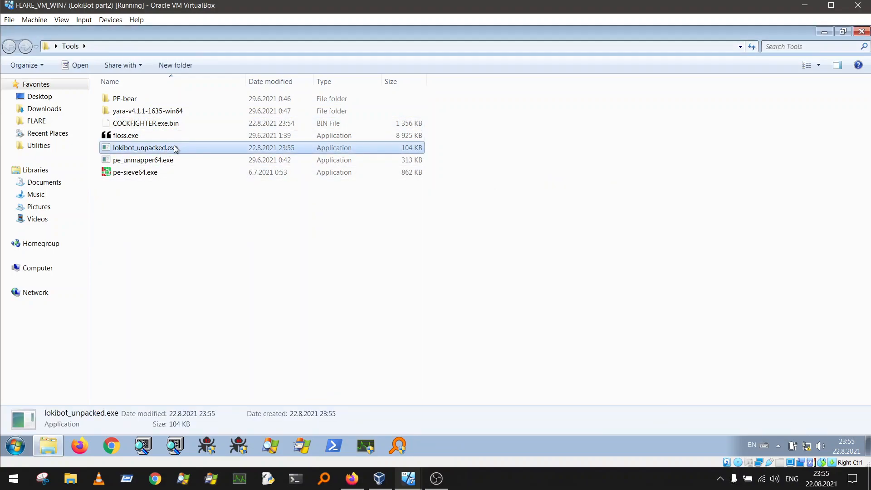
pyautogui.rightClick(170, 149)
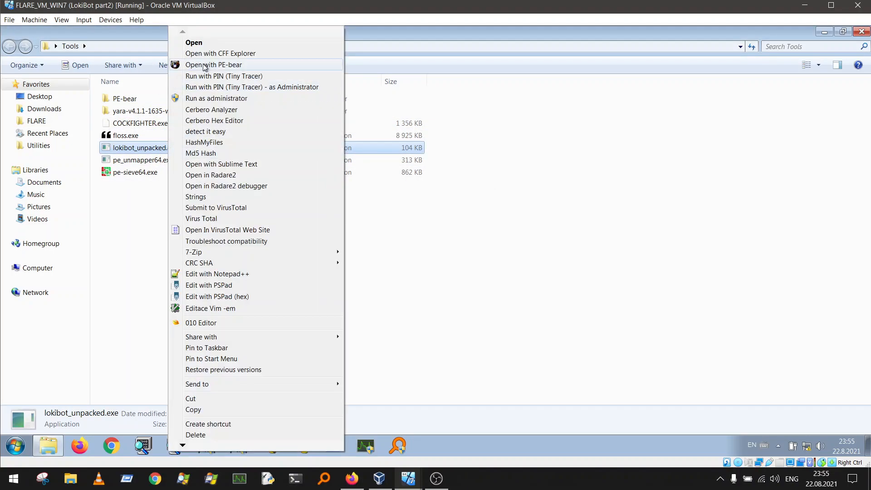
pyautogui.click(204, 66)
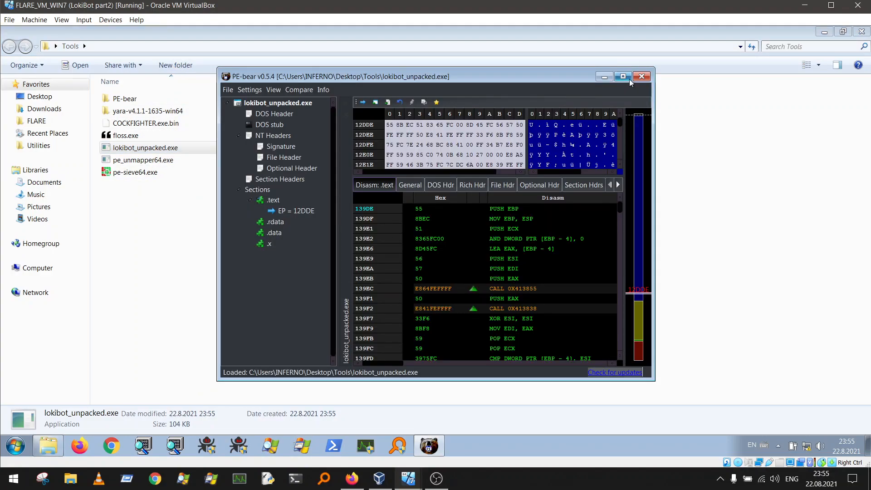
pyautogui.click(622, 77)
pyautogui.click(410, 166)
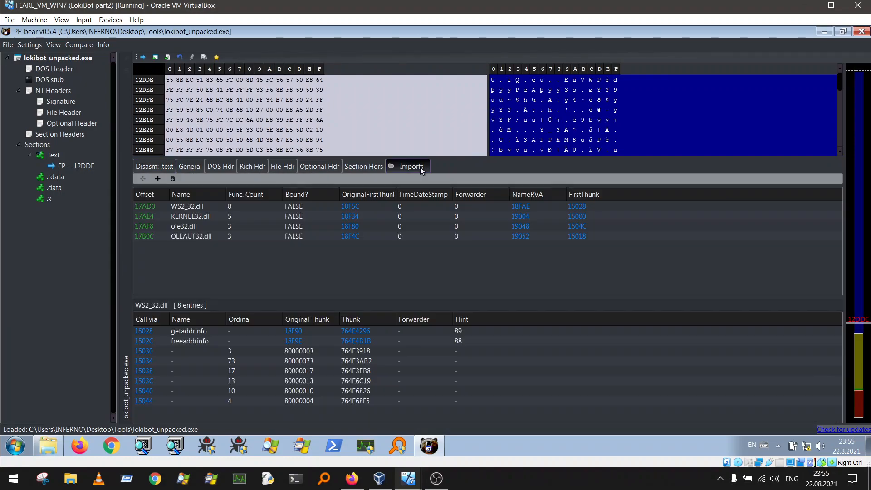
# Step: Examine the imported functions of KERNEL32.dll, ole32.dll, OLEAUT32.dll and WS2_32.dll
pyautogui.click(202, 218)
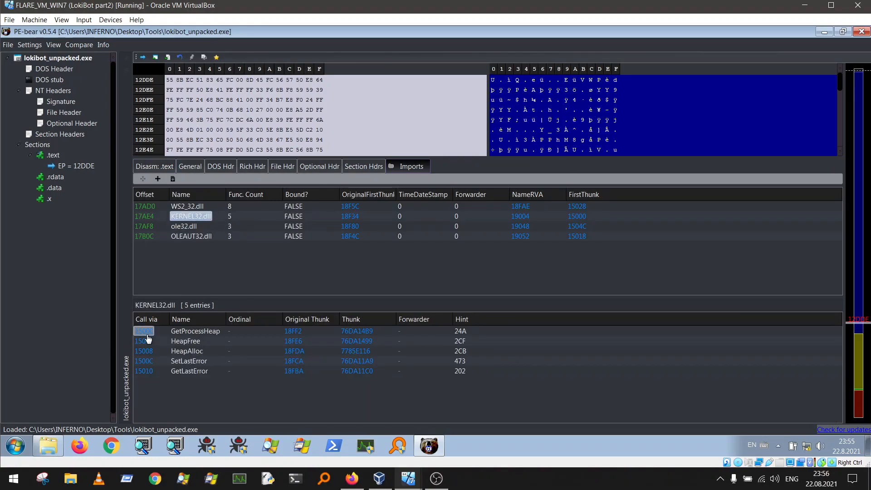
pyautogui.click(200, 227)
pyautogui.click(197, 237)
pyautogui.click(190, 207)
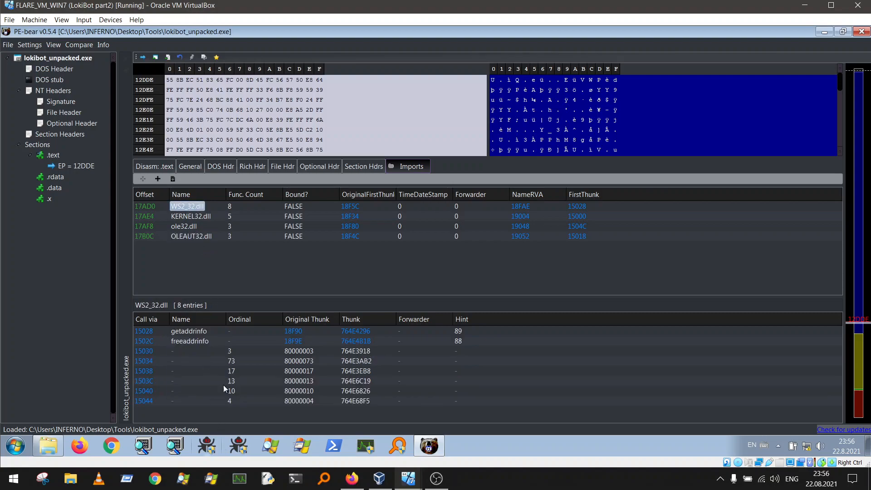
pyautogui.click(190, 226)
pyautogui.click(190, 216)
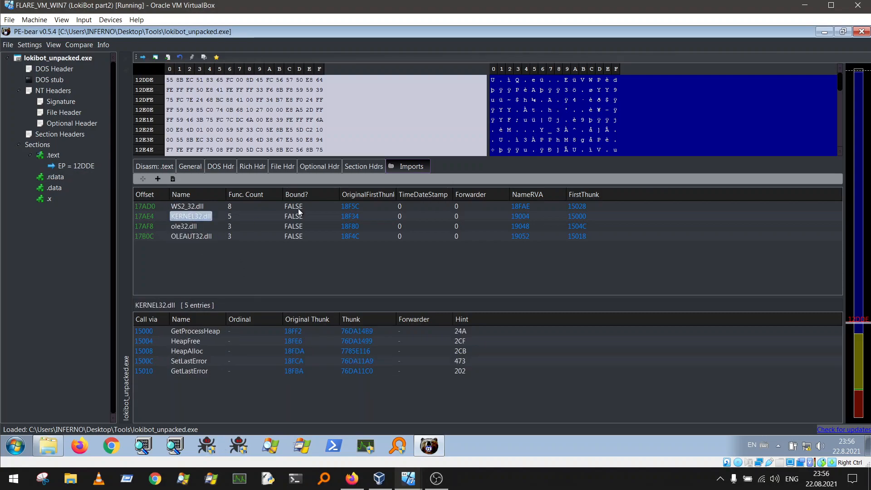
# Step: Check the unpacked file's section headers and its optional, file, Rich, DOS and general header information, and close PE-bear
pyautogui.click(363, 166)
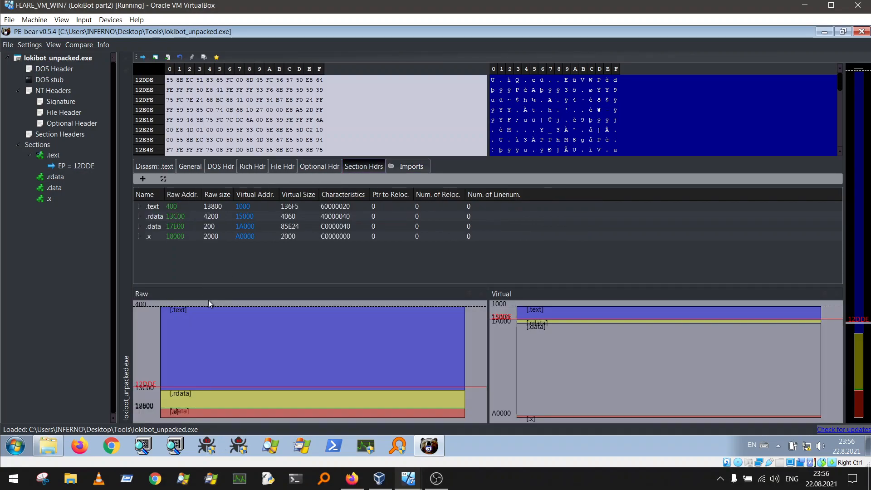
pyautogui.click(317, 167)
pyautogui.click(282, 166)
pyautogui.click(252, 167)
pyautogui.click(220, 167)
pyautogui.click(190, 166)
pyautogui.click(253, 167)
pyautogui.click(282, 167)
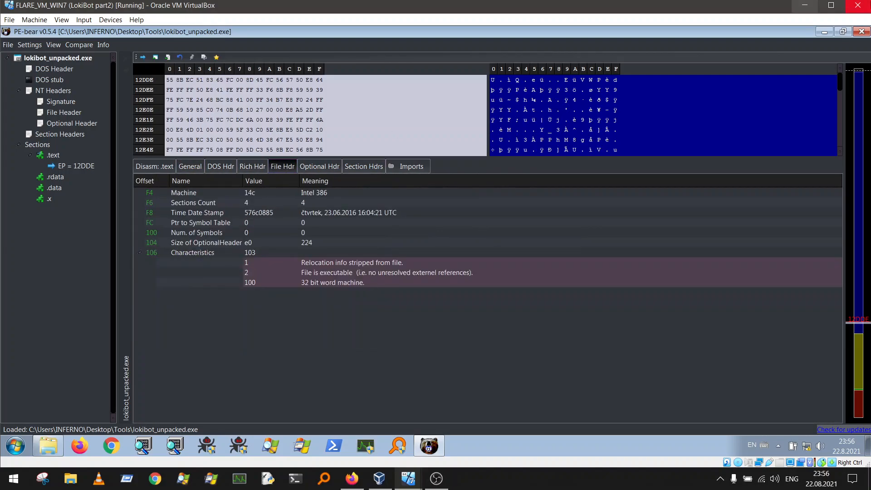
pyautogui.click(862, 32)
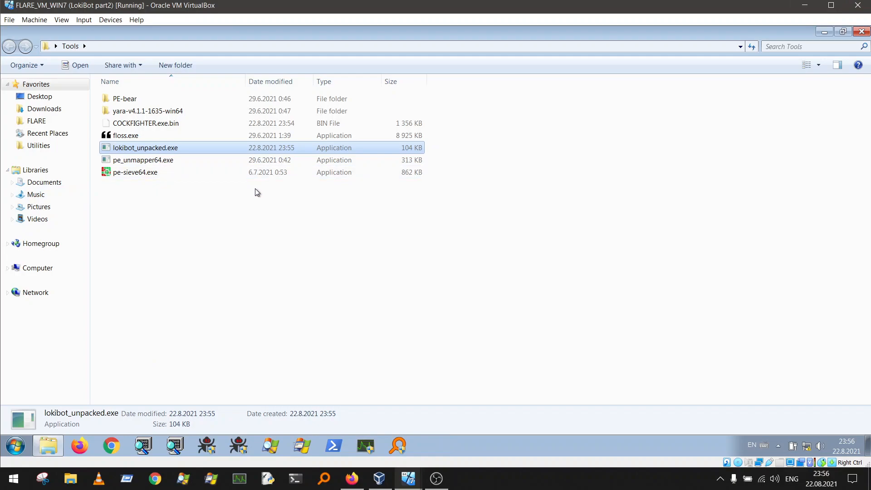
# Step: Extract the strings of lokibot_unpacked.exe with the Strings tool and maximize the results window
pyautogui.rightClick(128, 149)
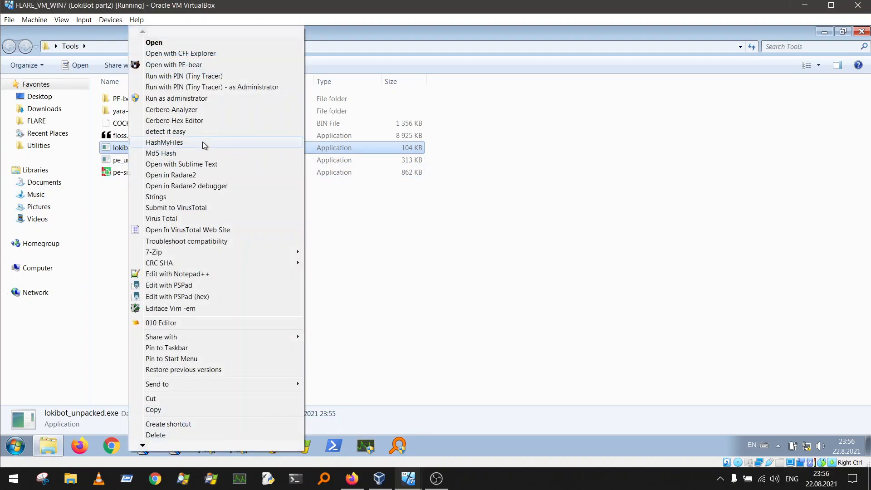
pyautogui.click(165, 196)
pyautogui.click(674, 134)
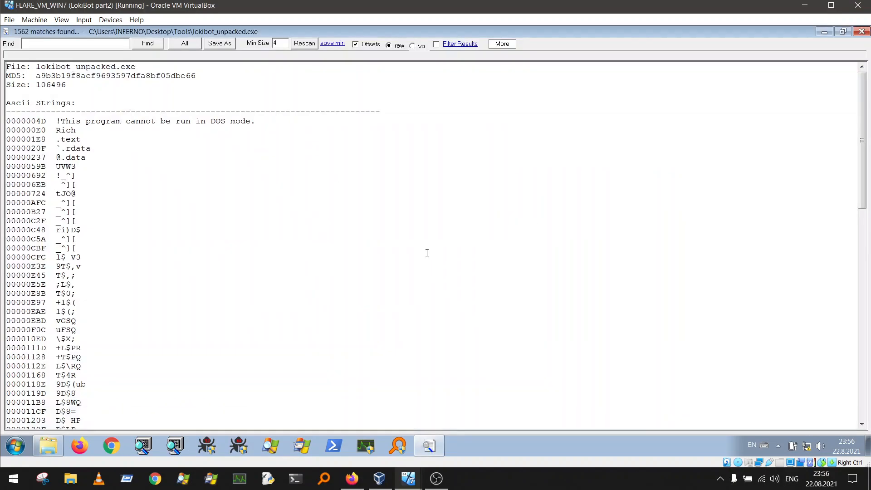
# Step: Find the native API names in the ASCII strings and highlight the block from LdrGetProcedureAddress to ZwResumeThread
pyautogui.moveTo(862, 76); pyautogui.dragTo(865, 335)
pyautogui.moveTo(61, 111); pyautogui.dragTo(170, 204)
pyautogui.click(204, 205)
pyautogui.moveTo(65, 109); pyautogui.dragTo(167, 175)
pyautogui.doubleClick(167, 175)
pyautogui.moveTo(55, 114); pyautogui.dragTo(171, 200)
pyautogui.click(171, 200)
pyautogui.moveTo(96, 120); pyautogui.dragTo(154, 193)
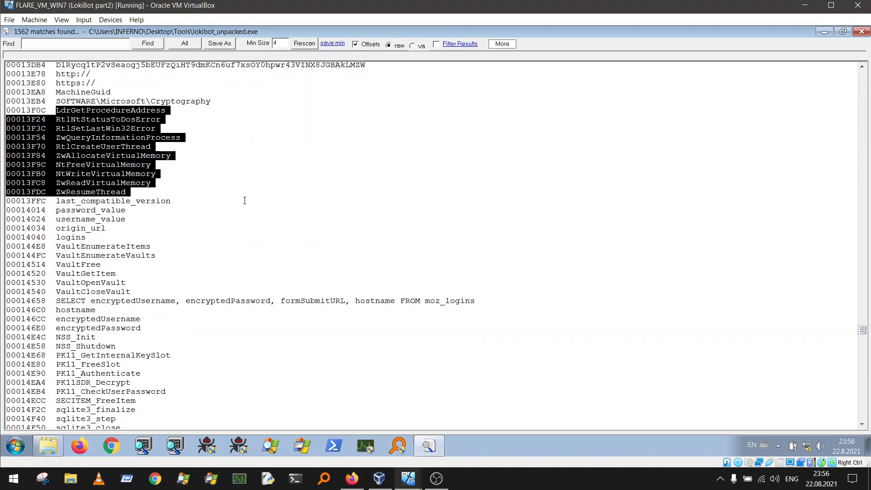
# Step: Examine the ASCII strings for vault functions, the moz_logins query and the NSS and sqlite3 functions
pyautogui.click(242, 201)
pyautogui.scroll(-7, 187, 183)
pyautogui.scroll(-3, 104, 100)
pyautogui.scroll(6, 107, 104)
pyautogui.scroll(-7, 112, 113)
pyautogui.scroll(5, 109, 113)
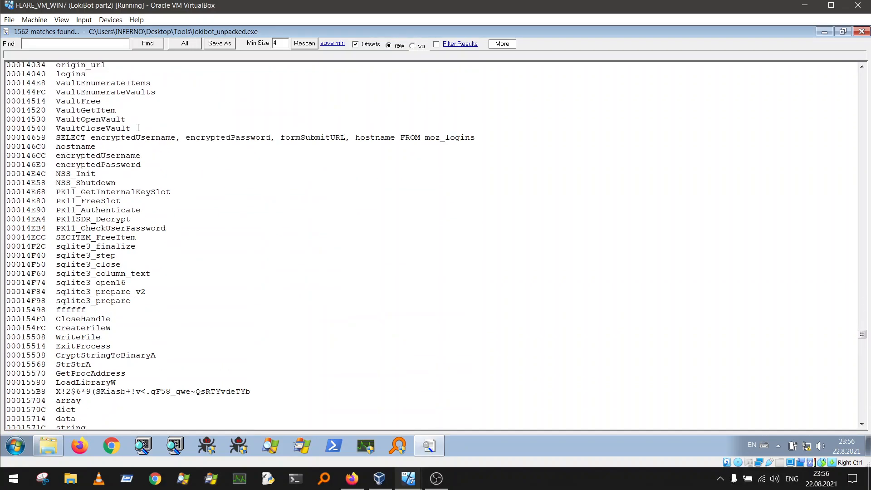
# Step: Read through the remaining strings, examining the browser profile paths, registry keys and FTP or SSH client references
pyautogui.scroll(-7, 100, 108)
pyautogui.scroll(-20, 97, 129)
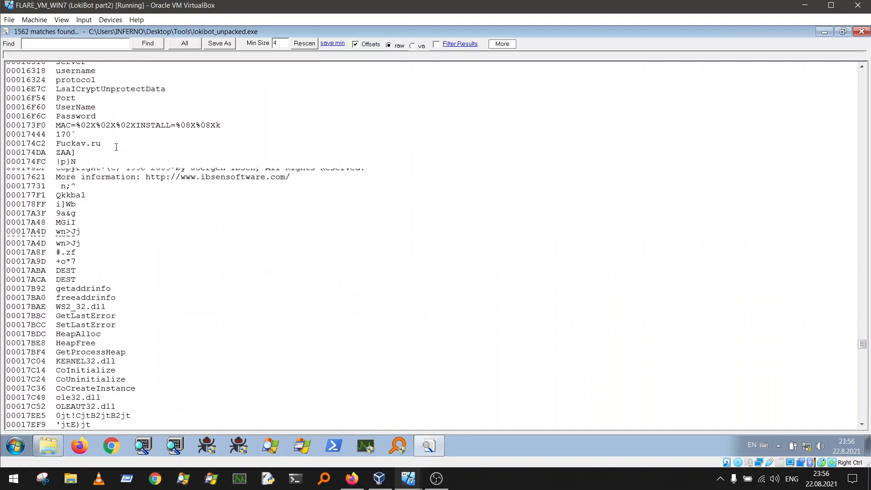
pyautogui.scroll(-16, 118, 132)
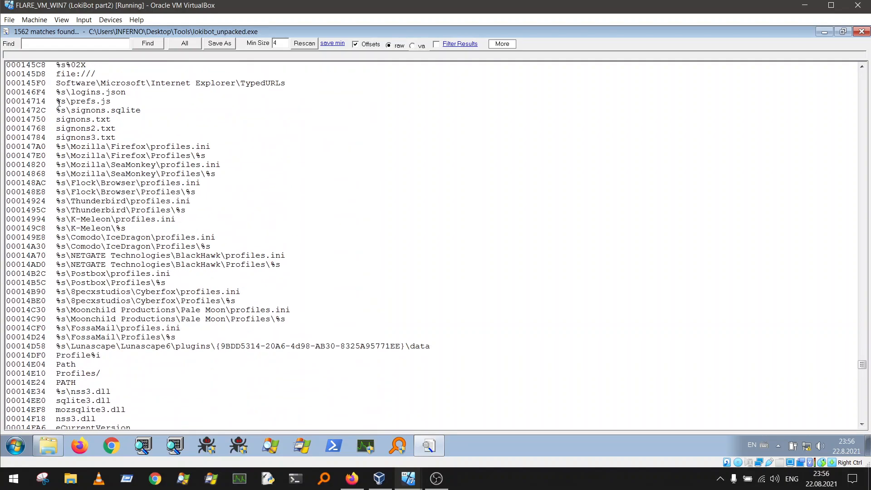
pyautogui.scroll(-20, 136, 144)
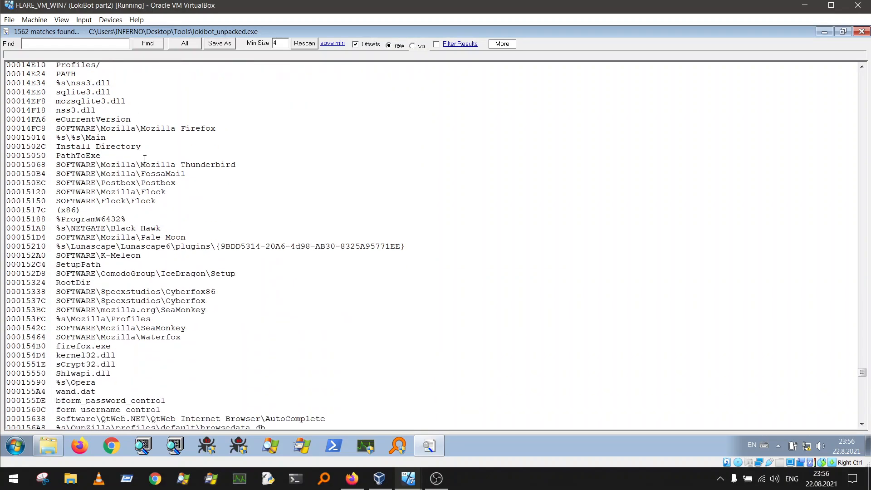
pyautogui.scroll(-20, 157, 142)
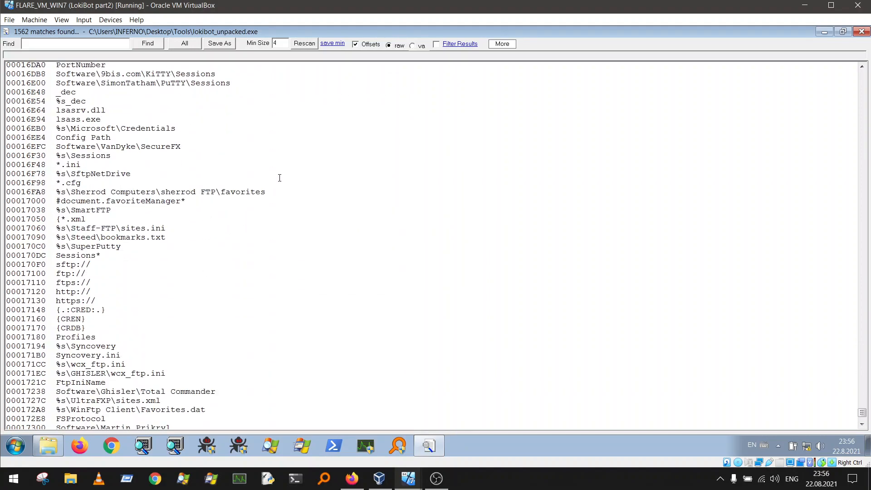
# Step: Close the strings viewer, restore the Tools window to a smaller size and reposition it on the desktop
pyautogui.click(863, 31)
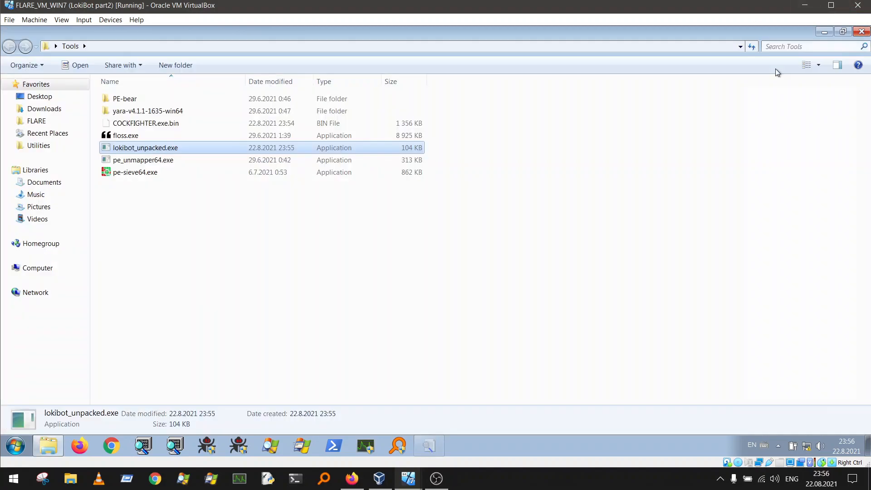
pyautogui.doubleClick(245, 35)
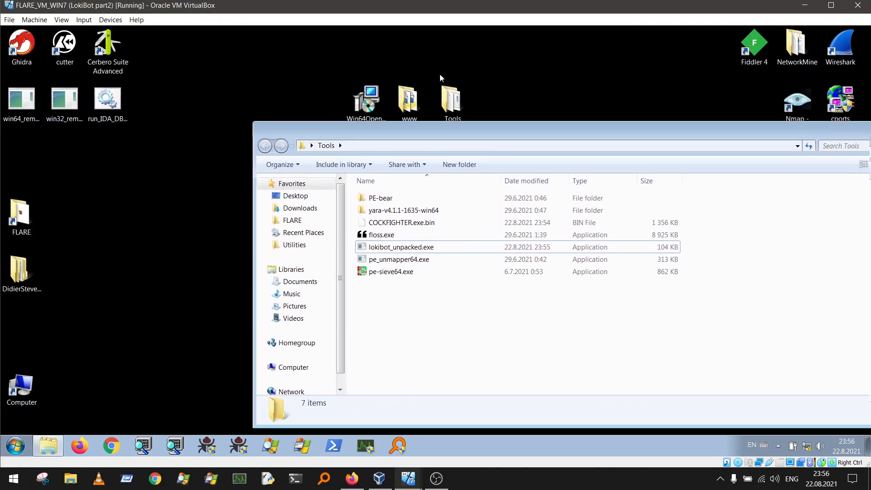
pyautogui.moveTo(460, 90); pyautogui.dragTo(426, 72)
# Step: Switch to Firefox and review the Lokibot_analyzing.md instruction on checking the unpacked LokiBot with PE-bear and strings
pyautogui.click(353, 478)
pyautogui.scroll(-3, 309, 226)
pyautogui.scroll(3, 308, 226)
pyautogui.moveTo(155, 343); pyautogui.dragTo(376, 345)
pyautogui.click(403, 349)
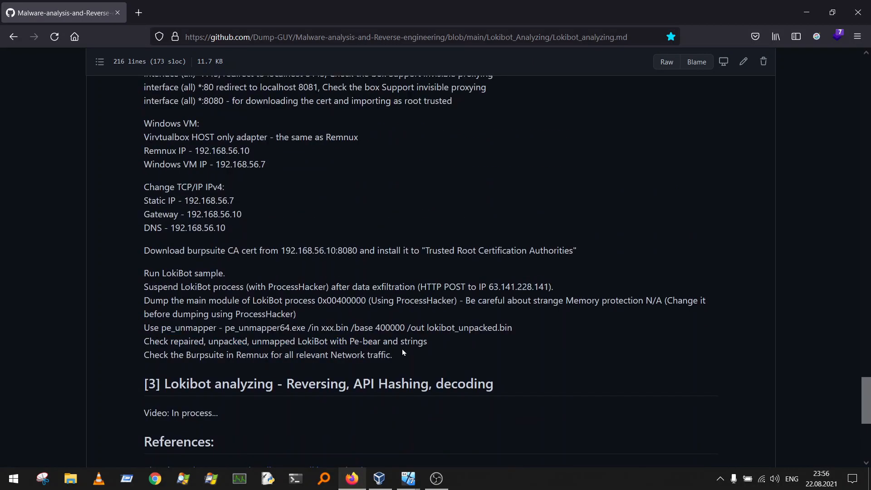
# Step: Return to the FLARE_VM_WIN7 machine and select lokibot_unpacked.exe in the Tools folder
pyautogui.click(408, 478)
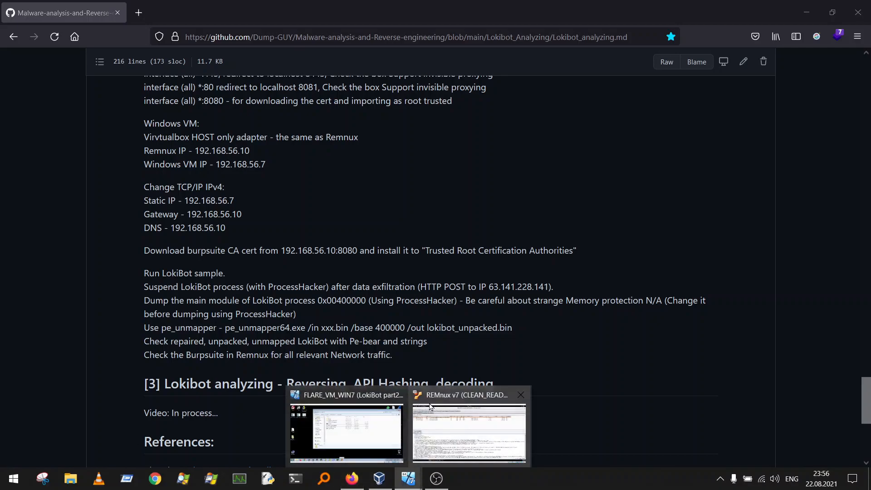
pyautogui.click(376, 429)
pyautogui.click(391, 180)
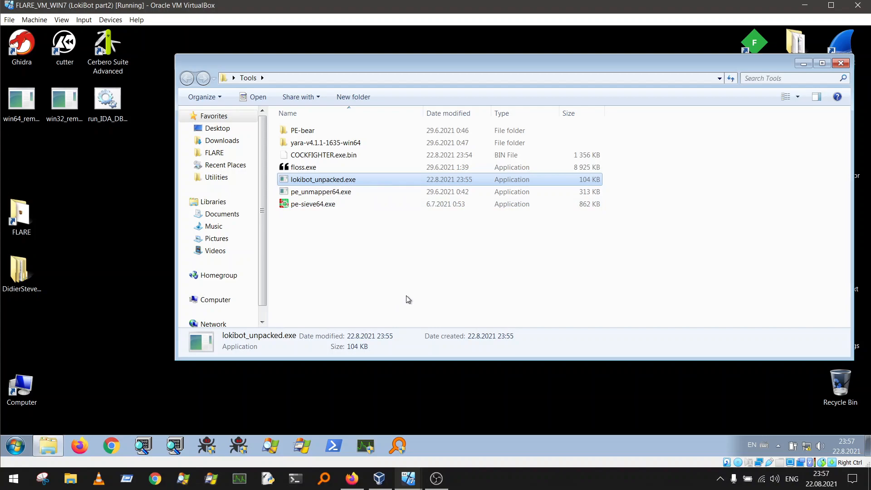
# Step: Review the notes' section on reversing, API hashing and decoding in Firefox, and return to the FLARE_VM_WIN7 machine
pyautogui.moveTo(352, 478)
pyautogui.click(354, 483)
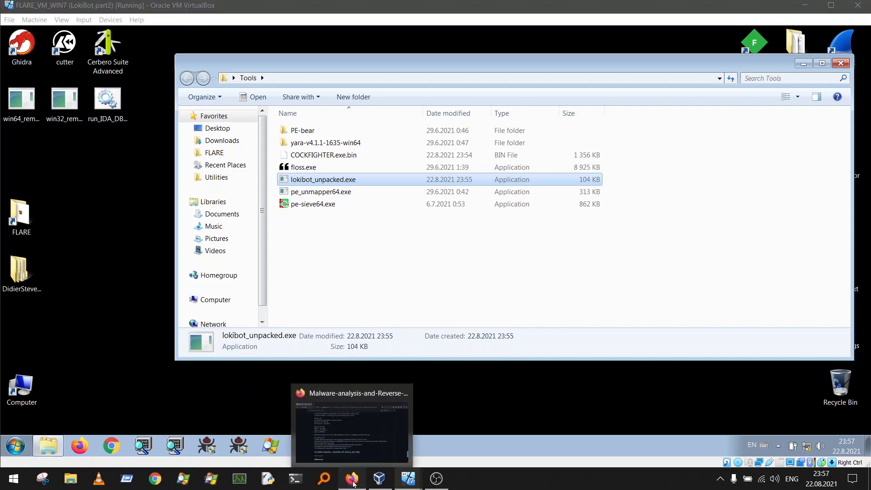
pyautogui.scroll(-3, 192, 283)
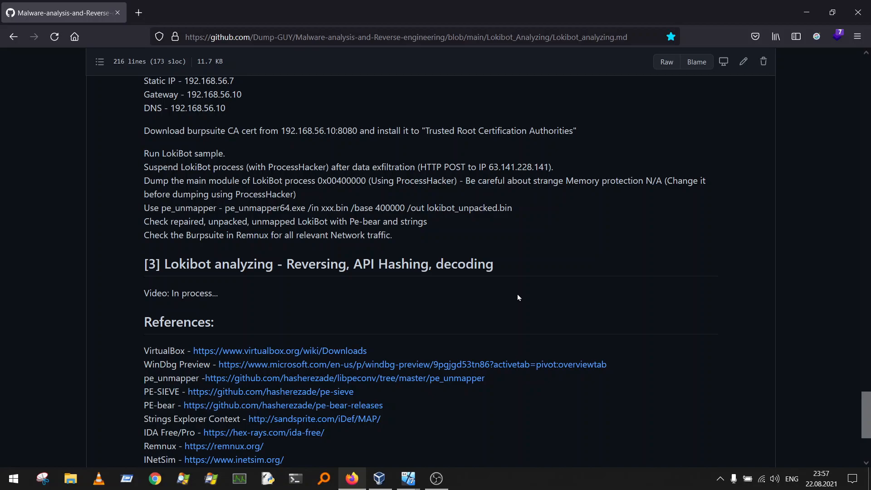
pyautogui.click(407, 479)
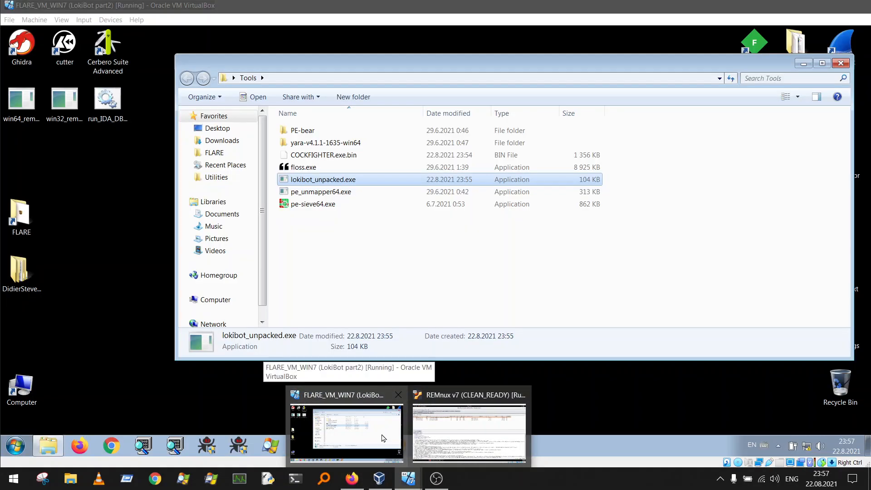
pyautogui.click(382, 438)
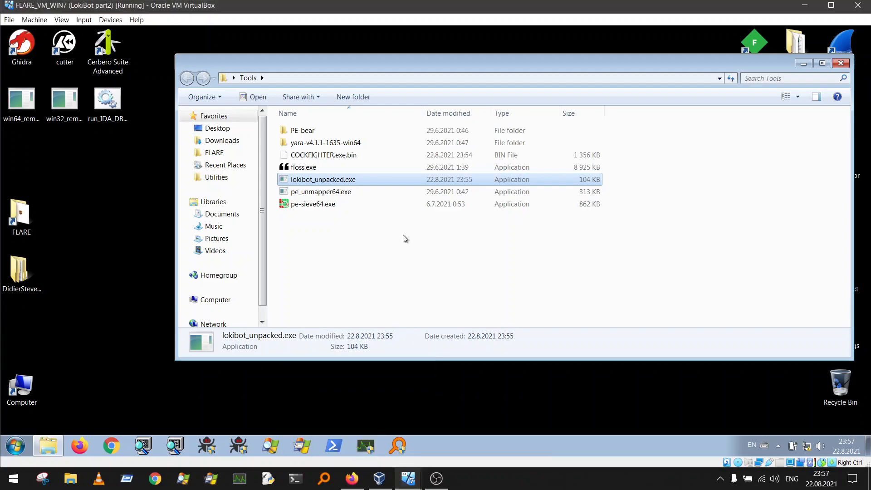